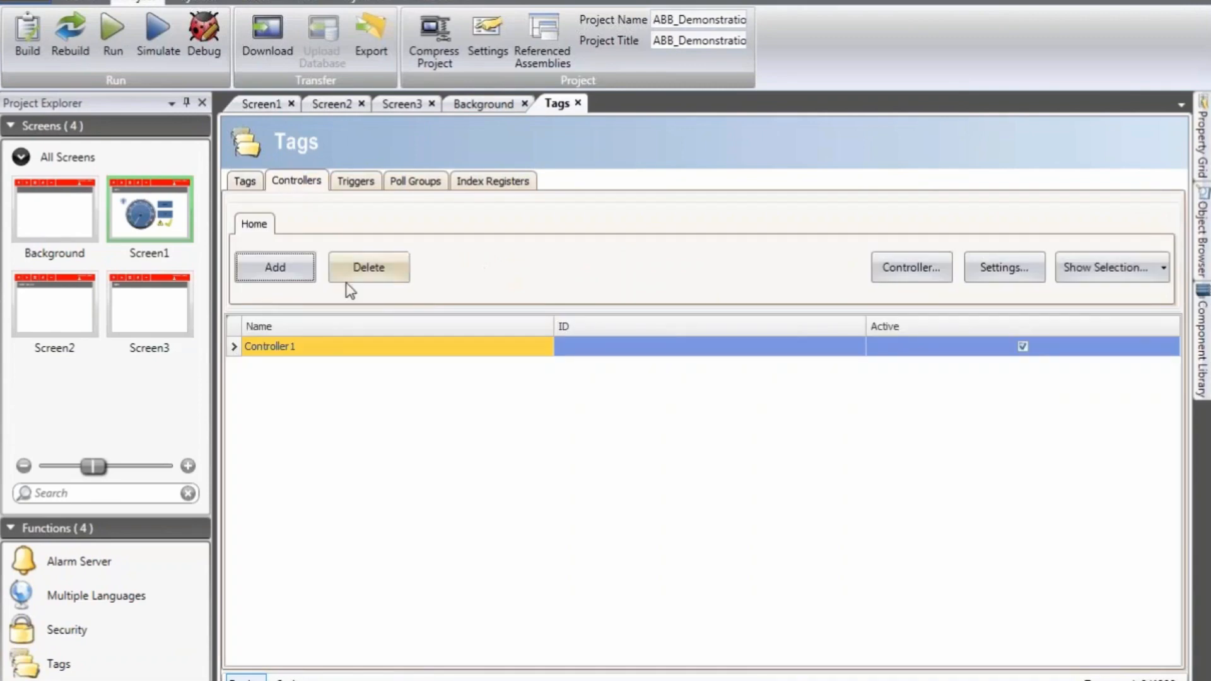
Rename the existing controller to ABBDEMO
{"action": "left_click", "coordinate": [324, 346]}
{"action": "left_click", "coordinate": [324, 346]}
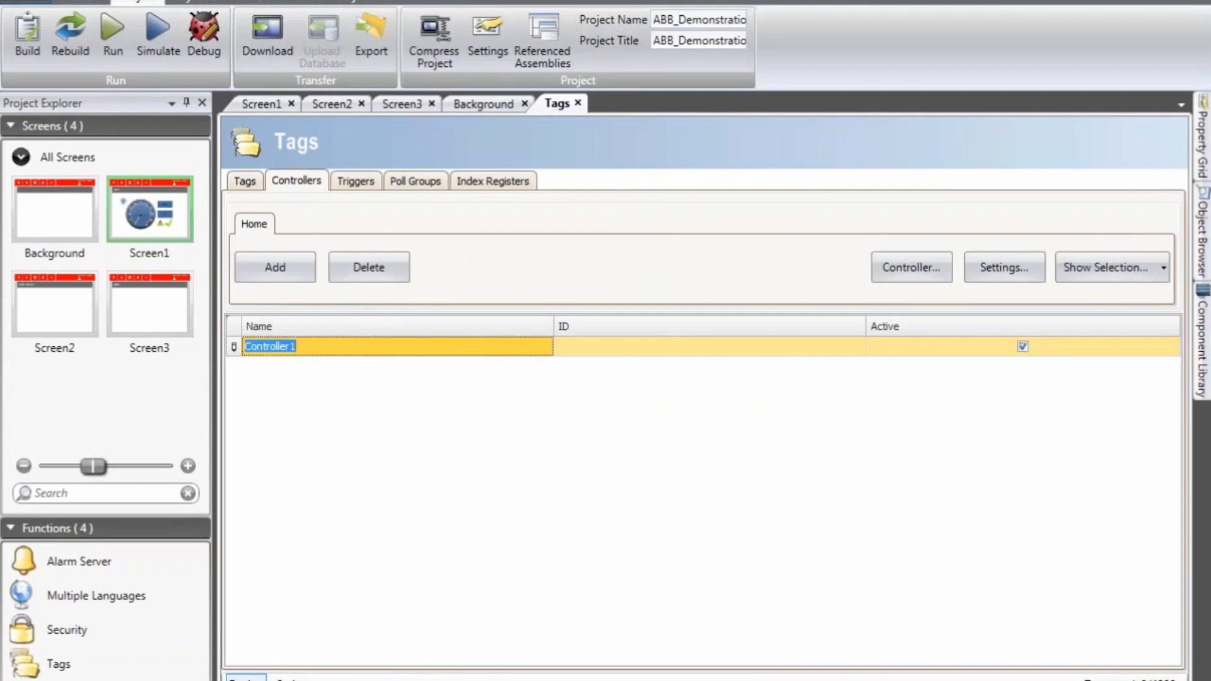
{"action": "type", "text": "ABBDEMO"}
{"action": "key", "text": "Return"}
{"action": "left_click", "coordinate": [625, 384]}
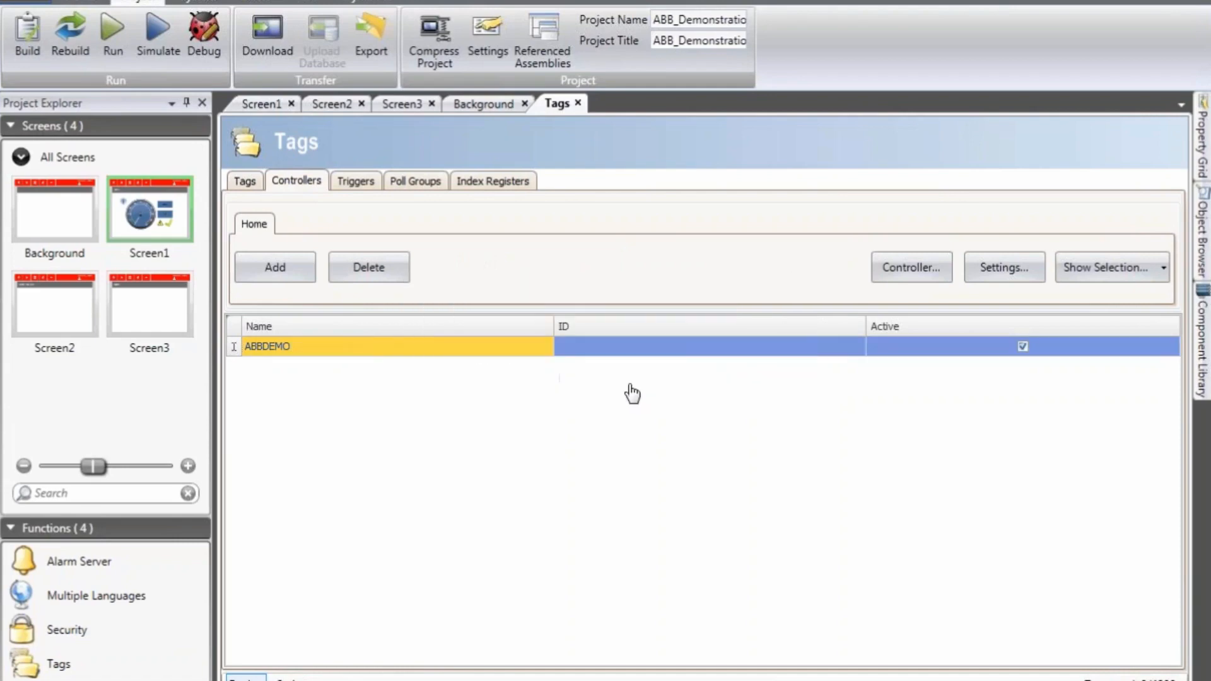
Rename the first controller to ABBMMS
{"action": "double_click", "coordinate": [305, 346]}
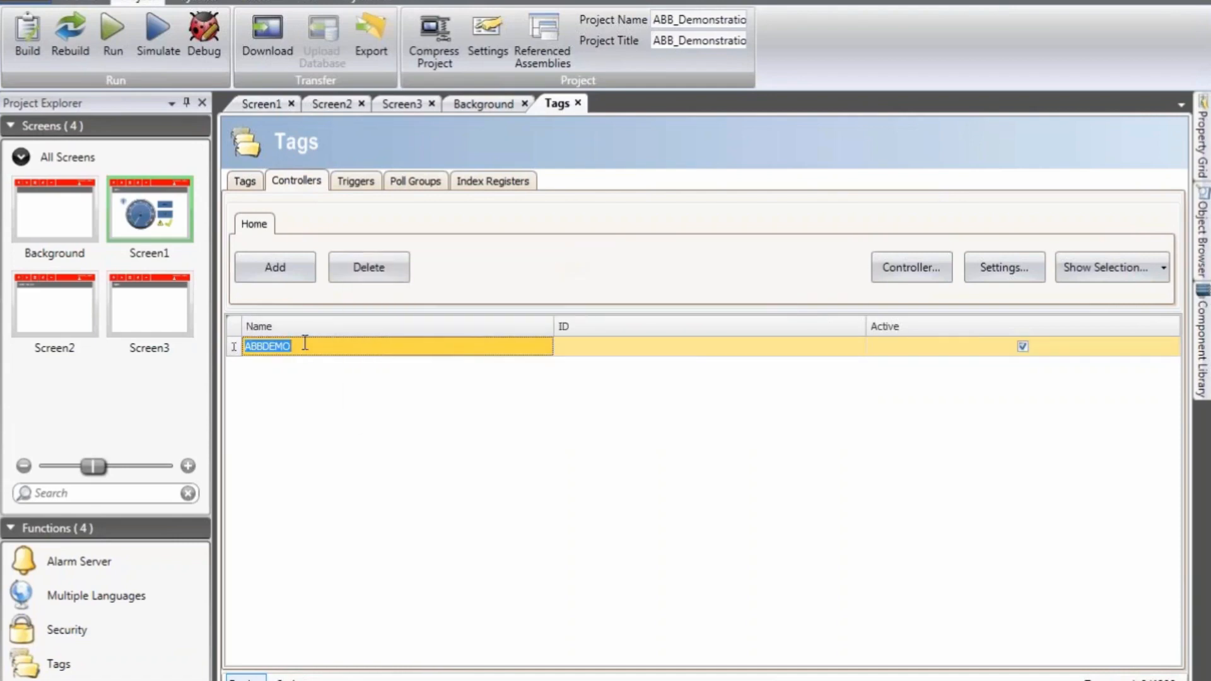
{"action": "type", "text": "ABBMMS"}
{"action": "key", "text": "Return"}
{"action": "left_click", "coordinate": [607, 389]}
Add a second controller with the DEMO brand and Demo protocol, name it DEMO, and agree to save the project
{"action": "left_click", "coordinate": [282, 262]}
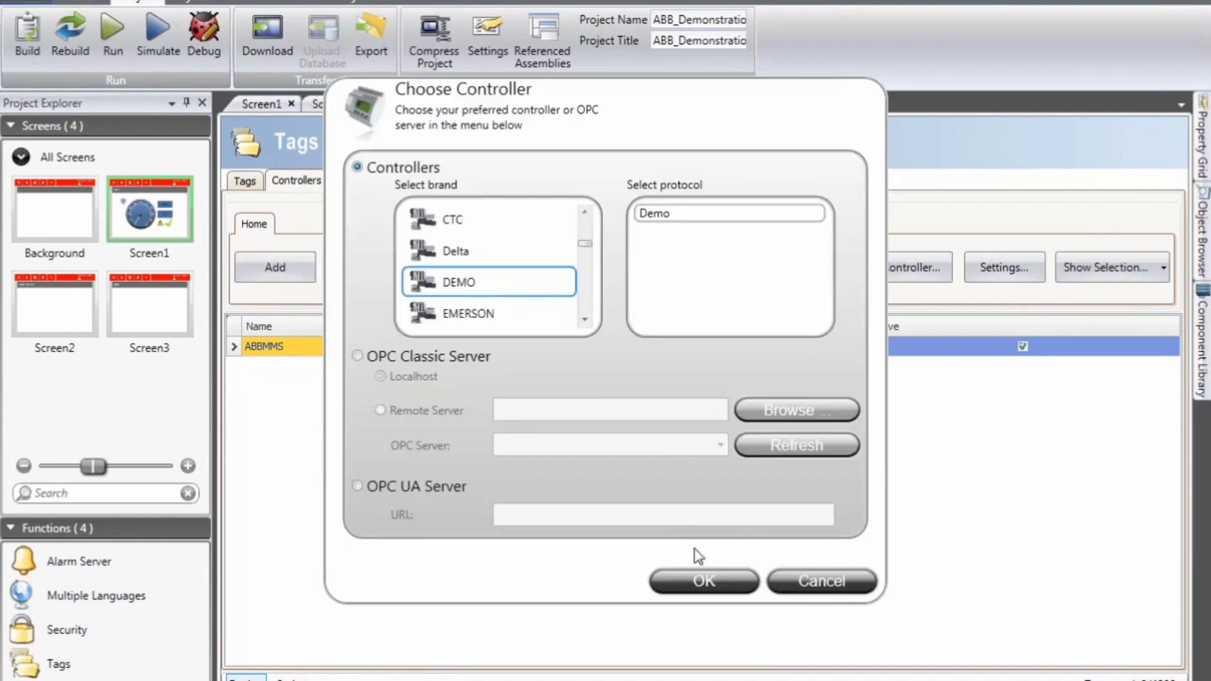
{"action": "left_click", "coordinate": [706, 590]}
{"action": "left_click", "coordinate": [340, 367]}
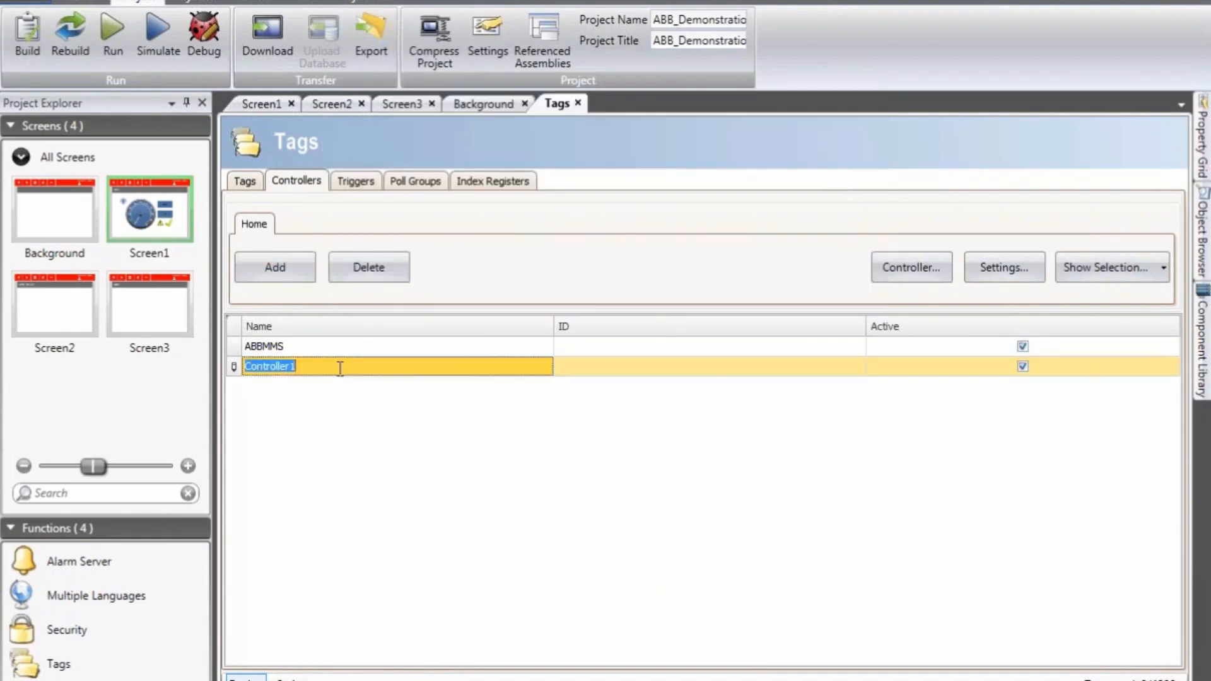
{"action": "type", "text": "DEMO"}
{"action": "key", "text": "Return"}
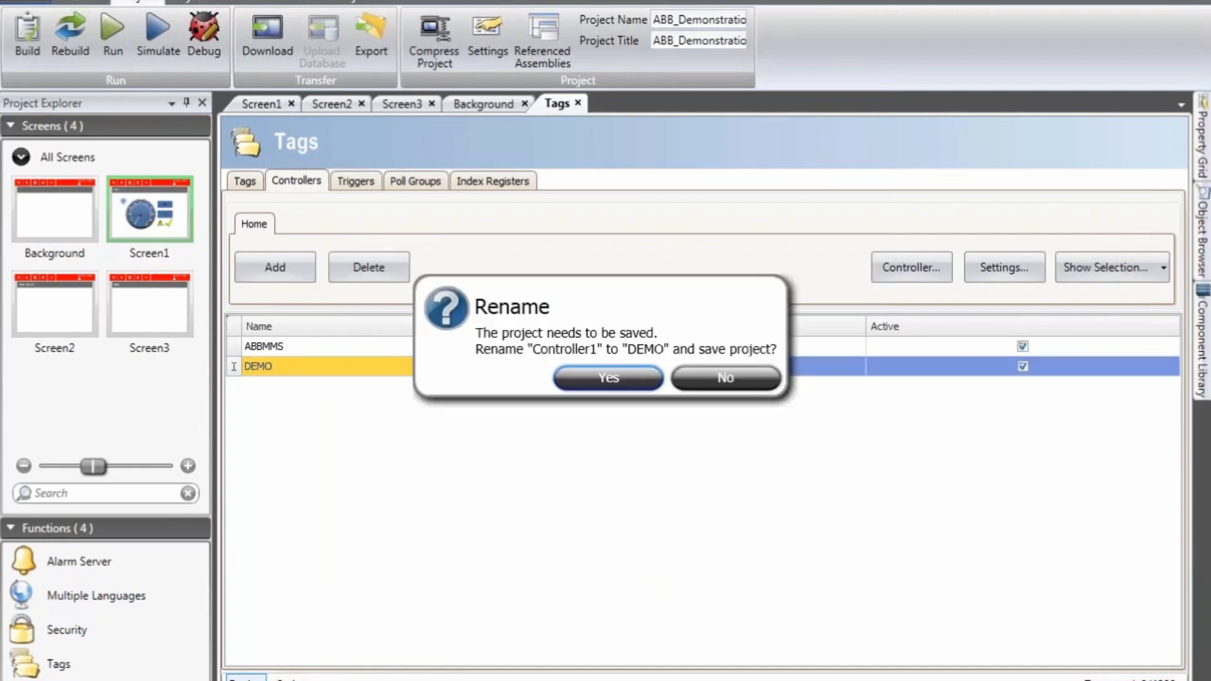
{"action": "left_click", "coordinate": [604, 379]}
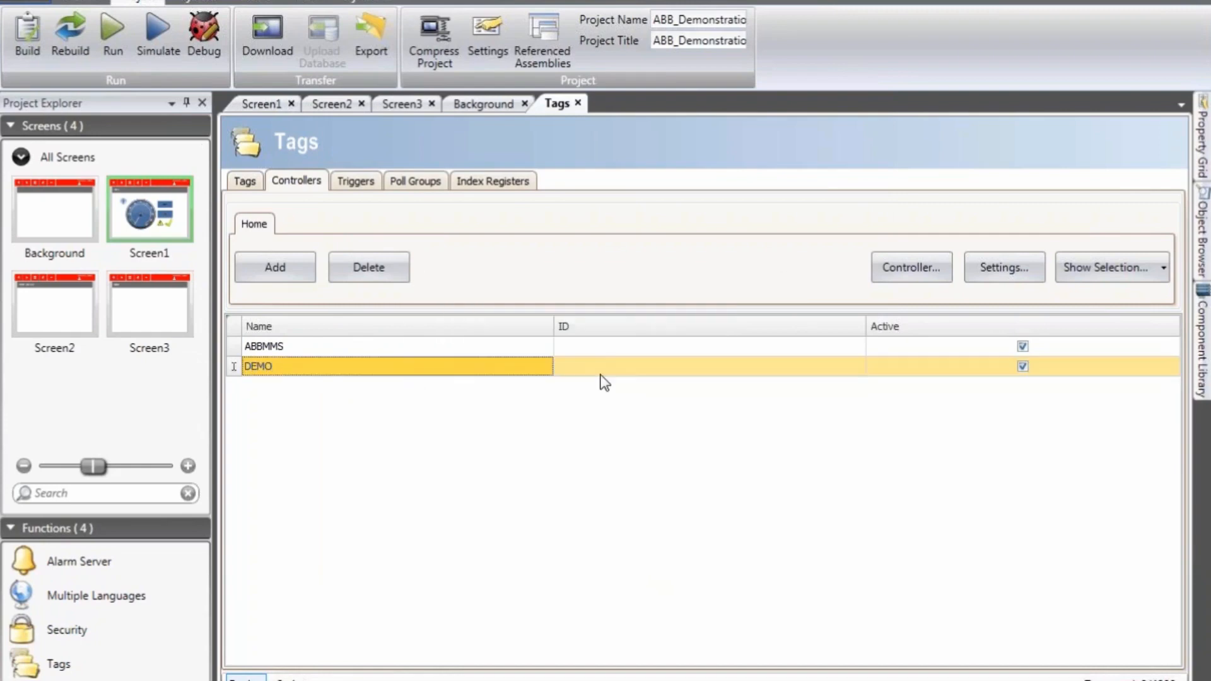
In the ABBMMS controller's station settings, set station 0's IP address to 192.168.1.11 and its process id to 2
{"action": "left_click", "coordinate": [457, 349]}
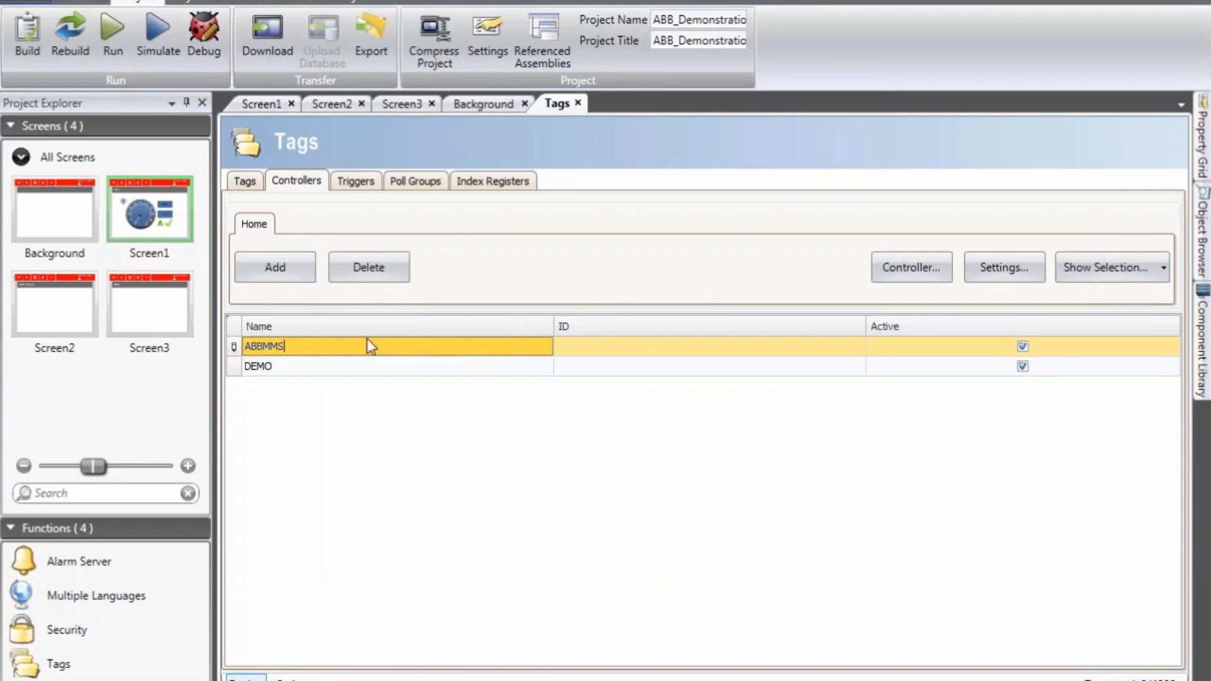
{"action": "left_click", "coordinate": [1023, 270]}
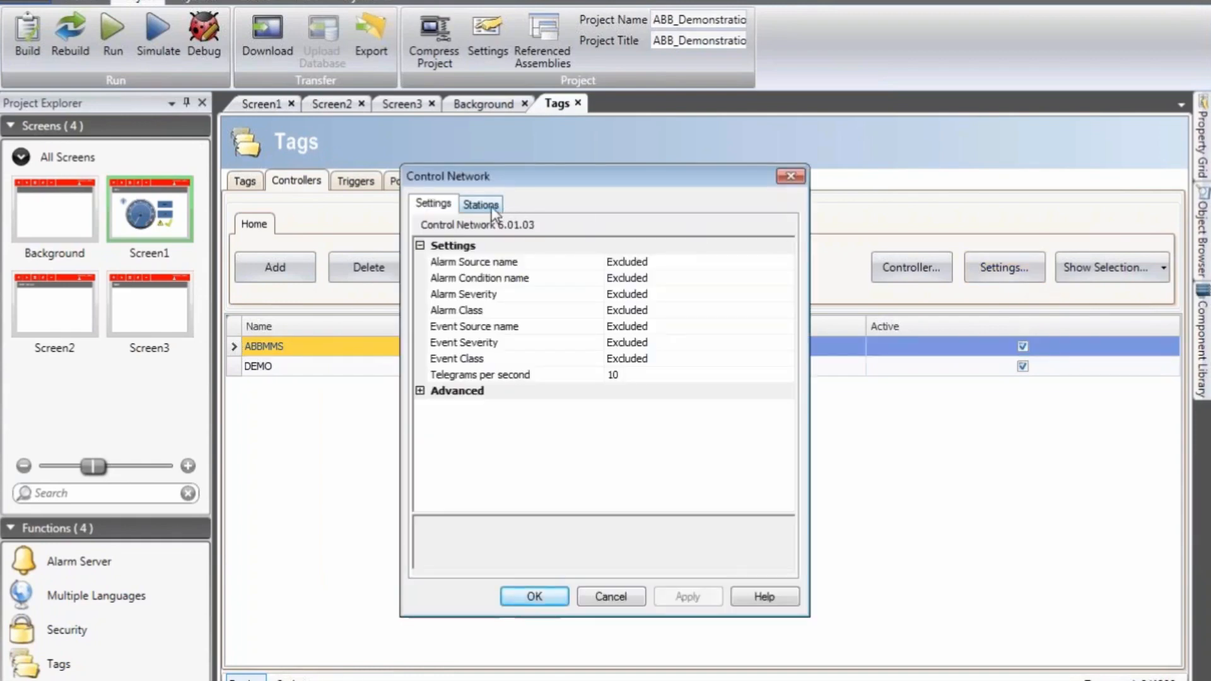
{"action": "left_click", "coordinate": [491, 206]}
{"action": "left_click", "coordinate": [526, 244]}
{"action": "left_click", "coordinate": [526, 244]}
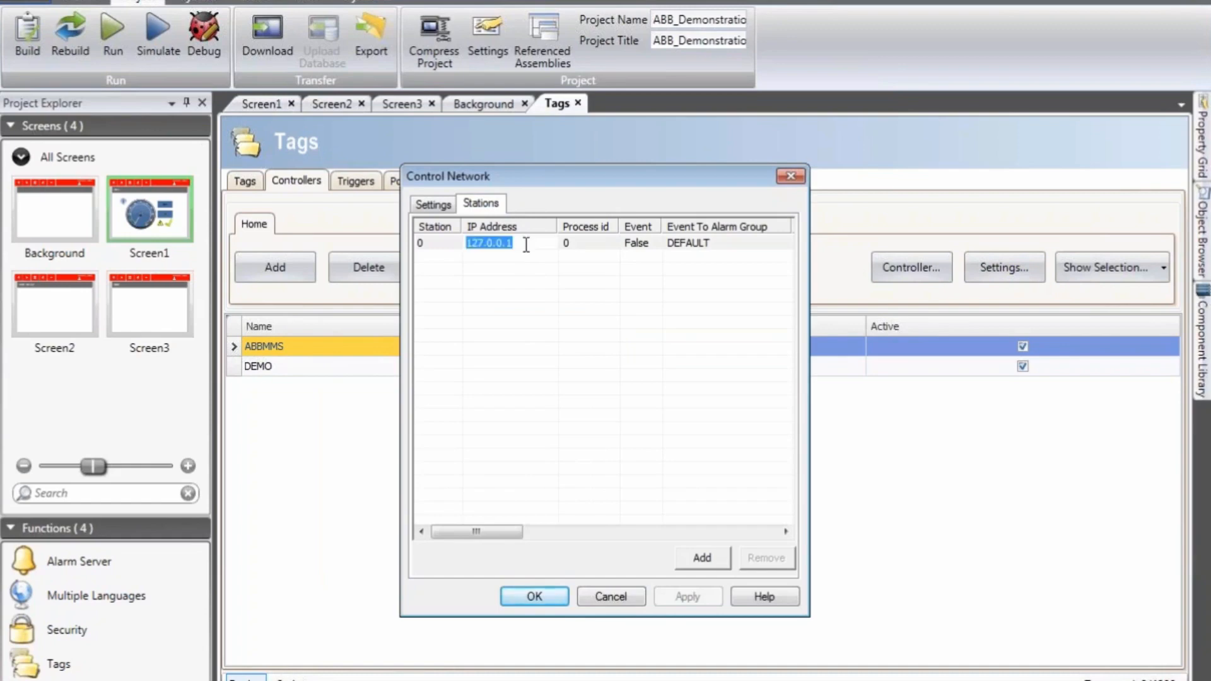
{"action": "type", "text": "192.168"}
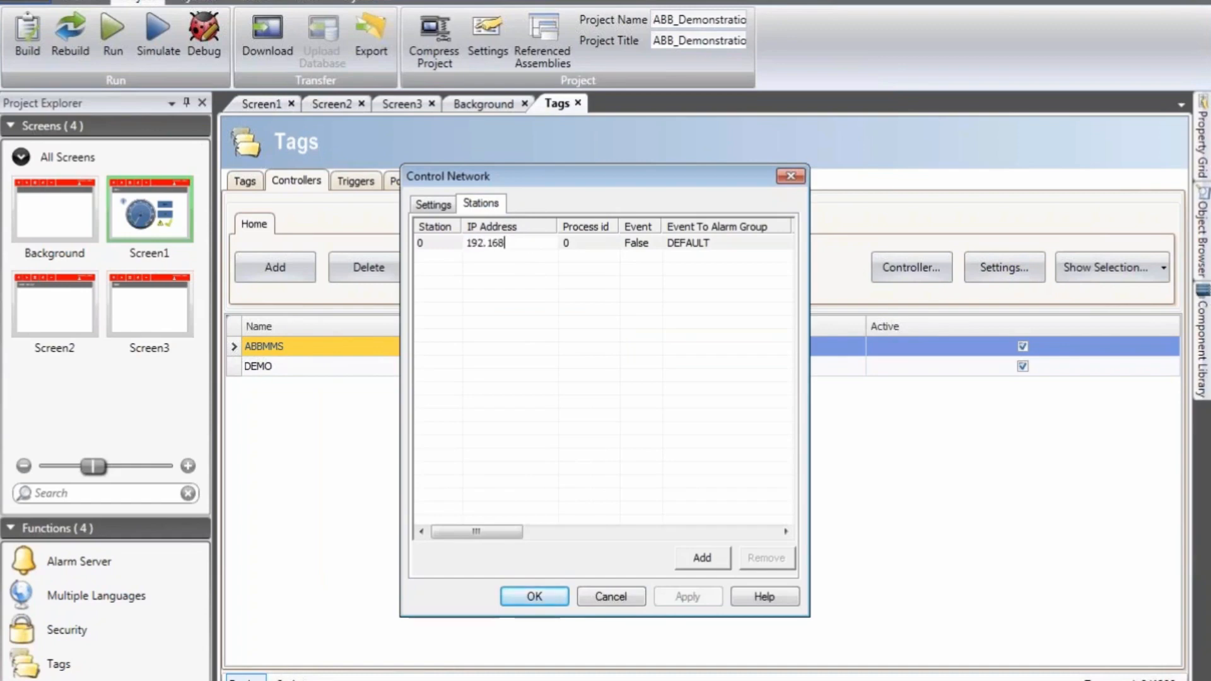
{"action": "type", "text": ".1.11"}
{"action": "left_click", "coordinate": [580, 243]}
{"action": "type", "text": "2"}
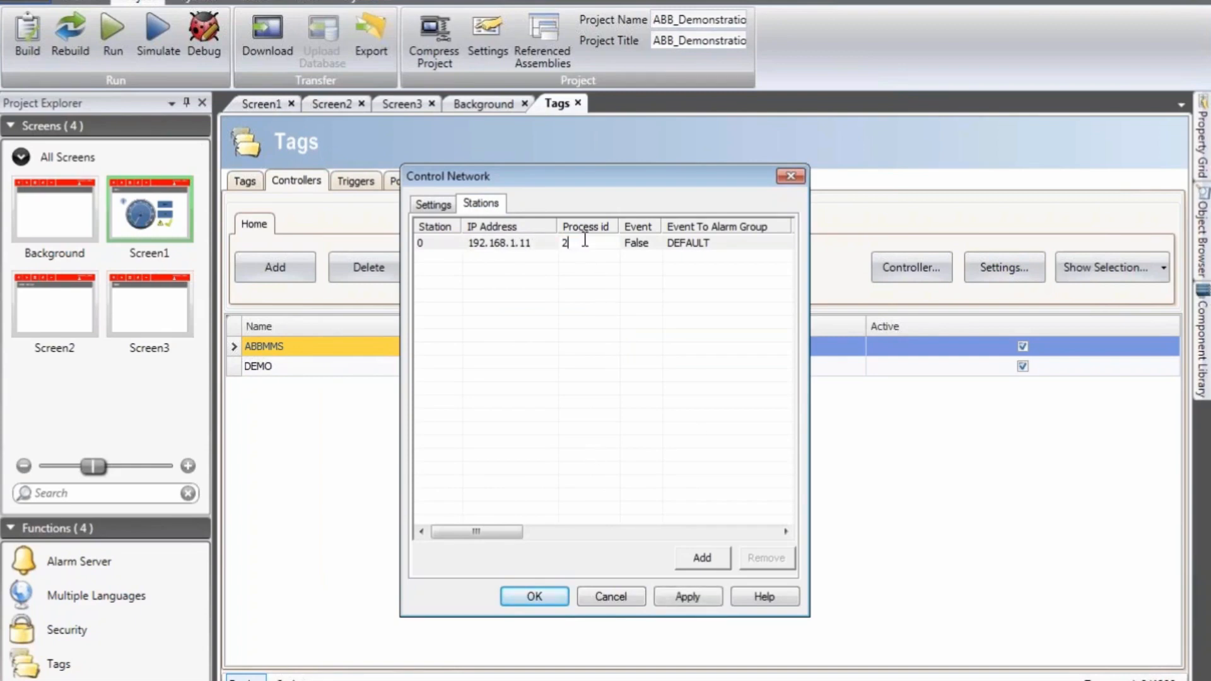
{"action": "key", "text": "Return"}
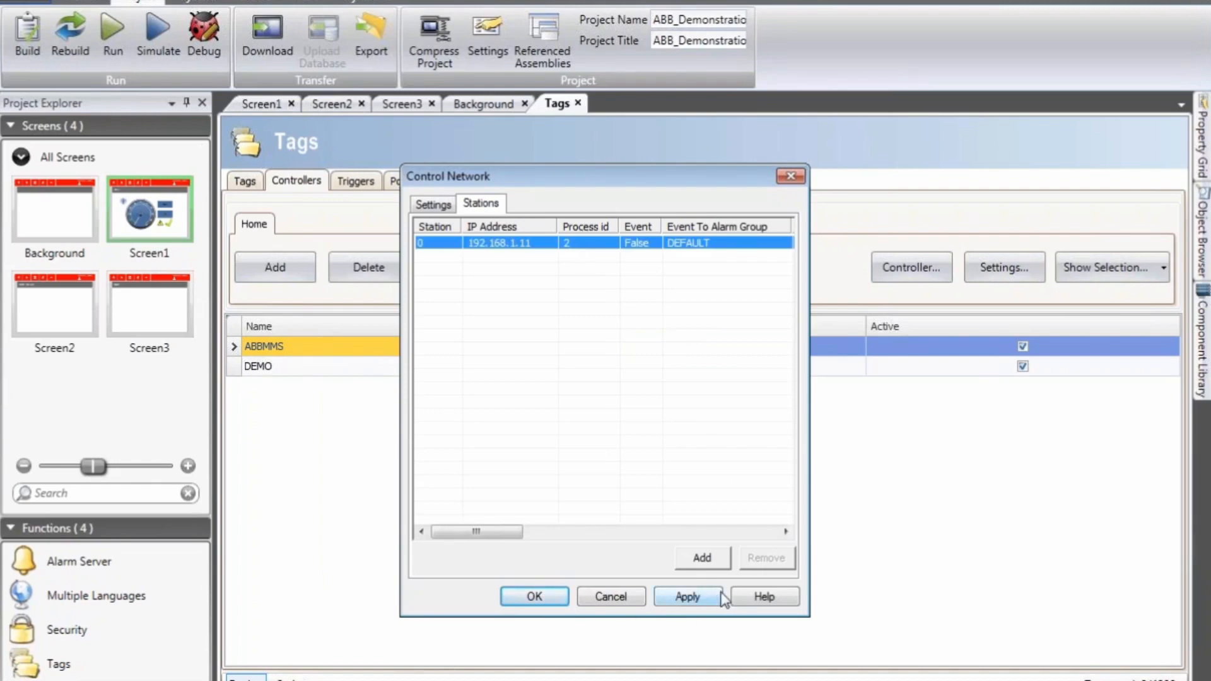
Consult the ABB Control Network driver help on stations, introduction, release notes and addressing
{"action": "left_click", "coordinate": [780, 601]}
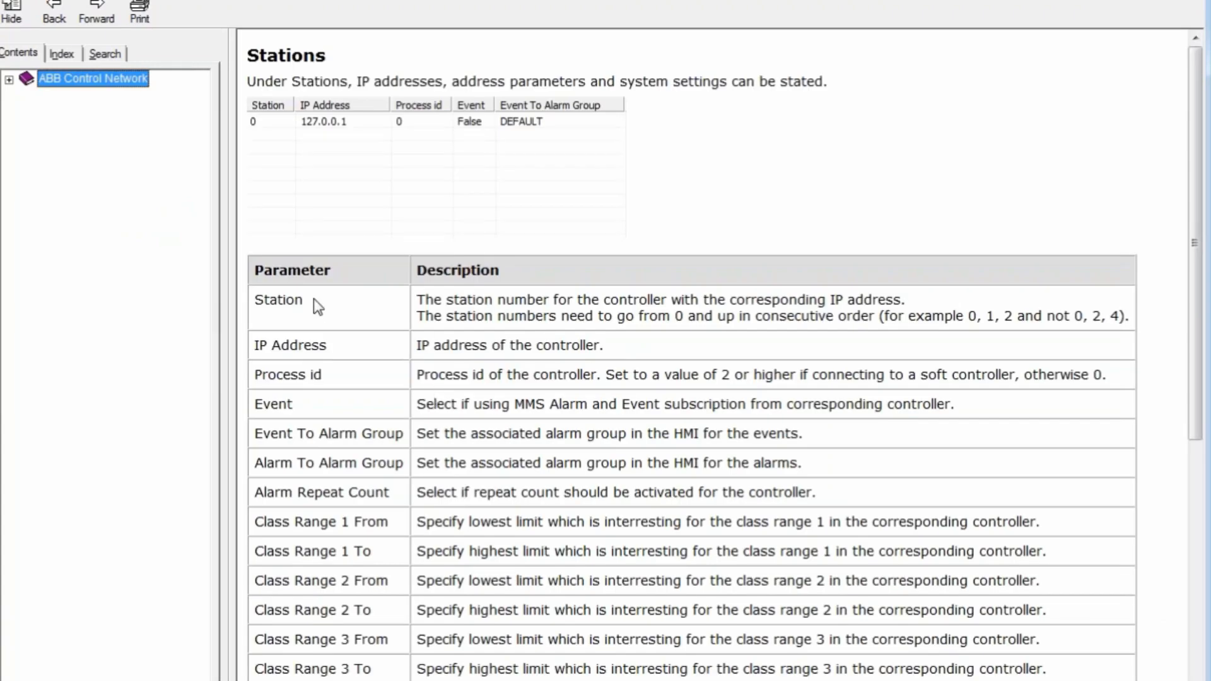
{"action": "left_click", "coordinate": [9, 80]}
{"action": "left_click", "coordinate": [88, 114]}
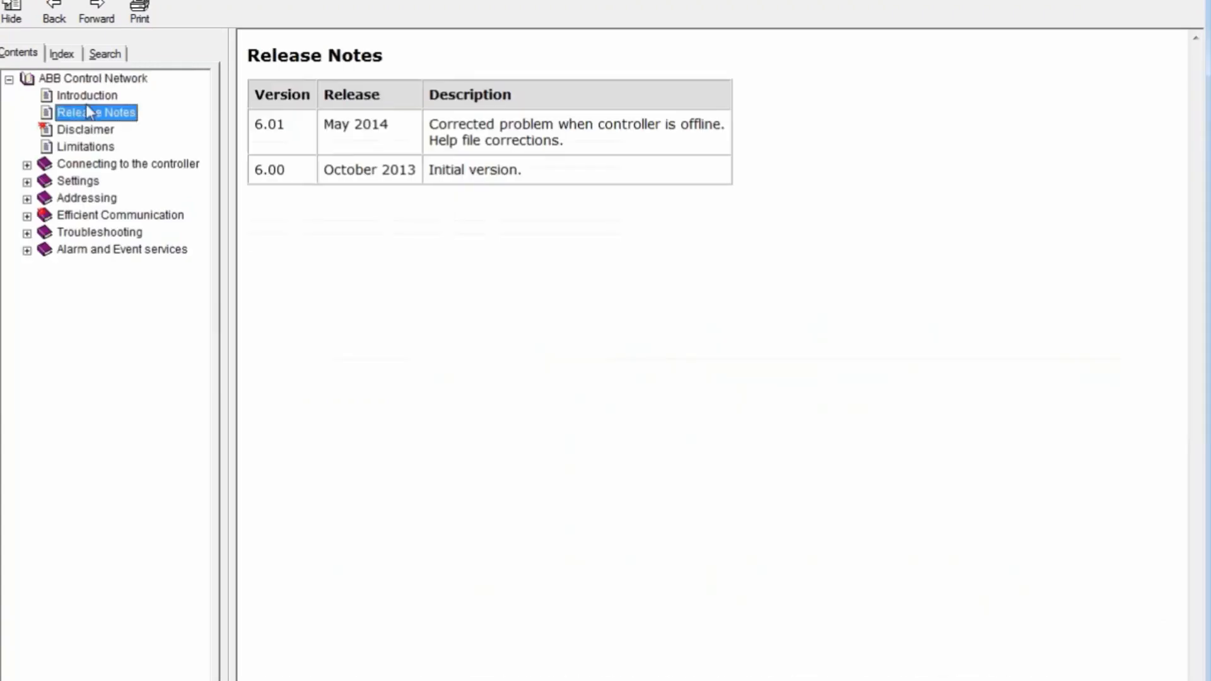
{"action": "left_click", "coordinate": [89, 98]}
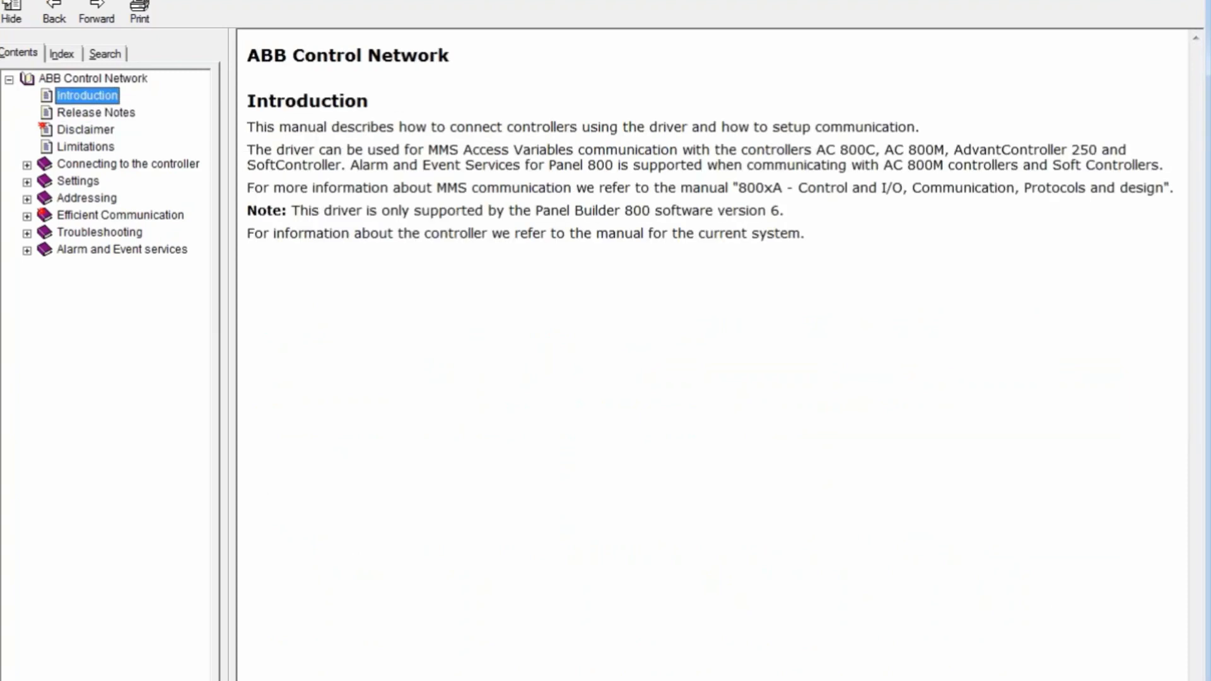
{"action": "left_click", "coordinate": [92, 111]}
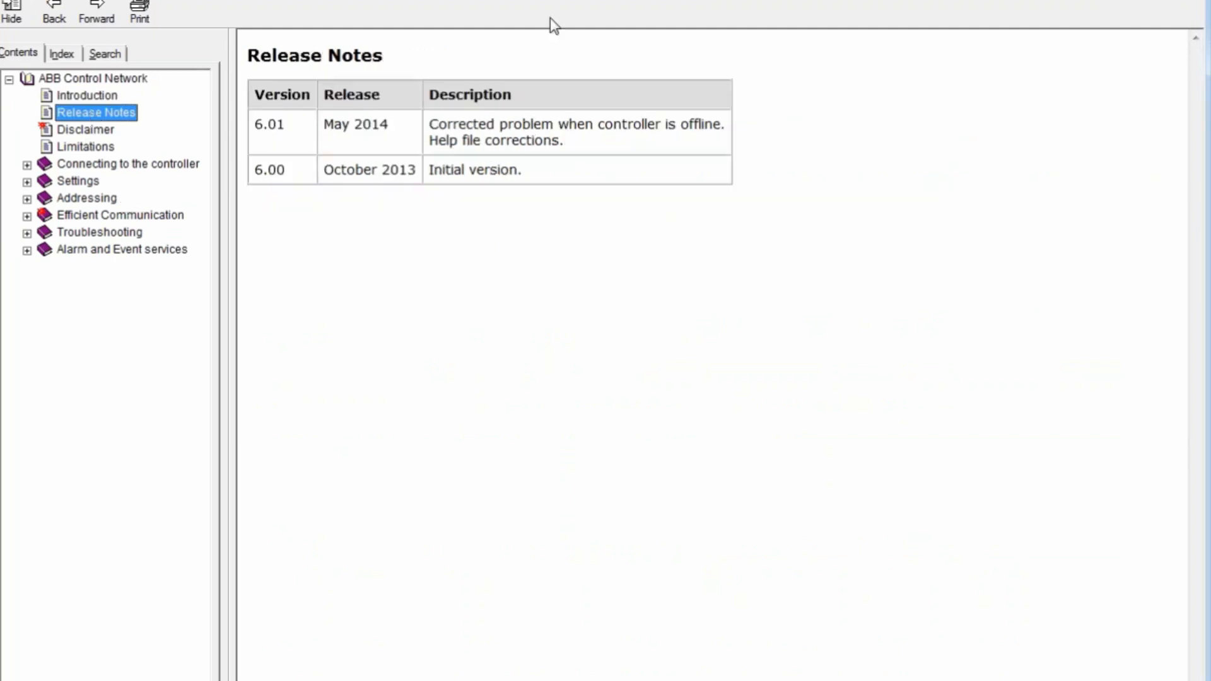
{"action": "left_click", "coordinate": [26, 199]}
{"action": "left_click", "coordinate": [94, 196]}
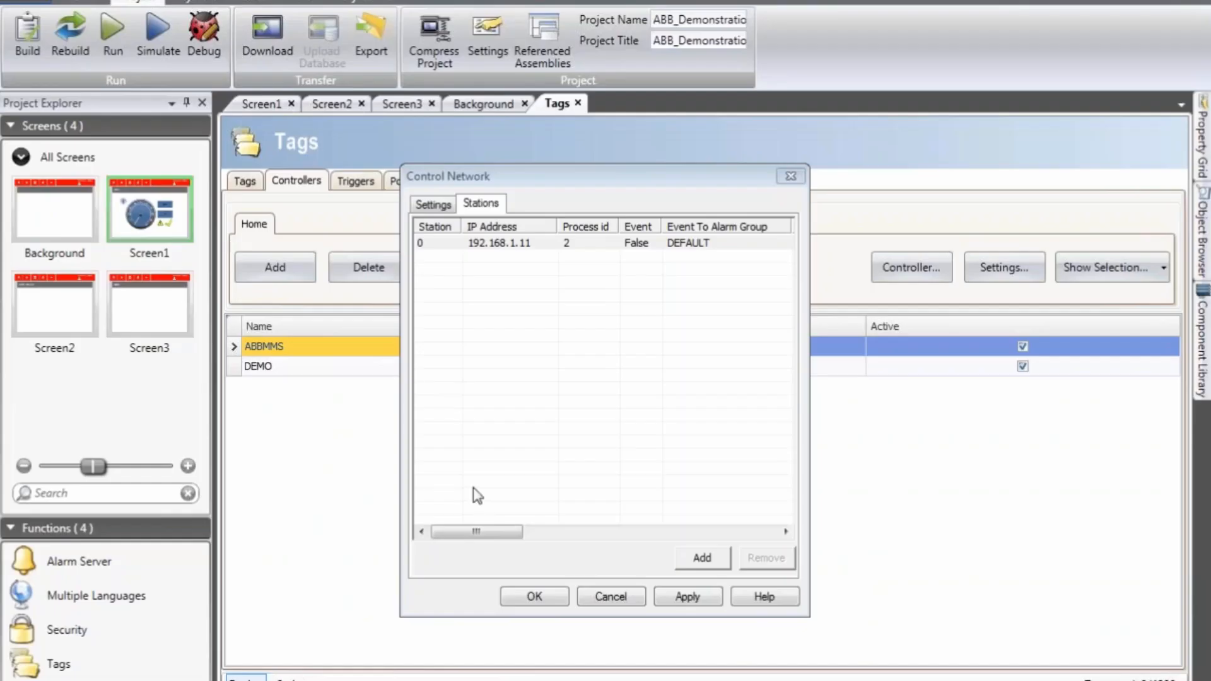
Accept the ABBMMS station settings and open the project's tag list
{"action": "left_click", "coordinate": [534, 596]}
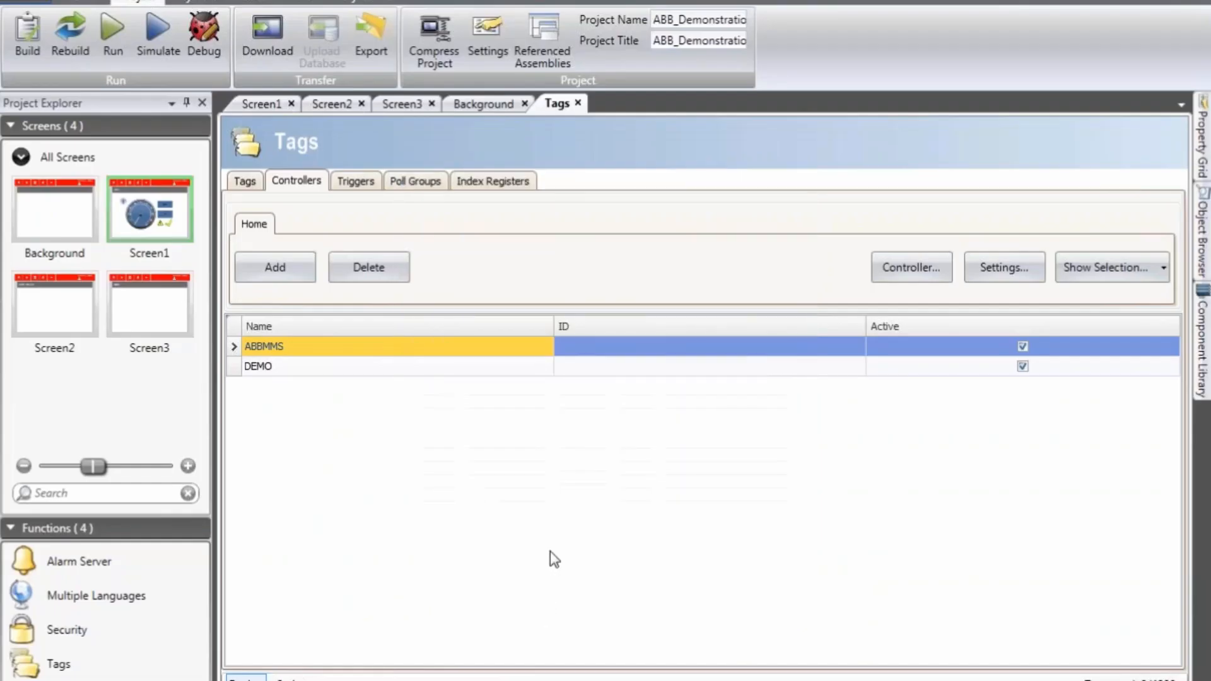
{"action": "left_click", "coordinate": [247, 180]}
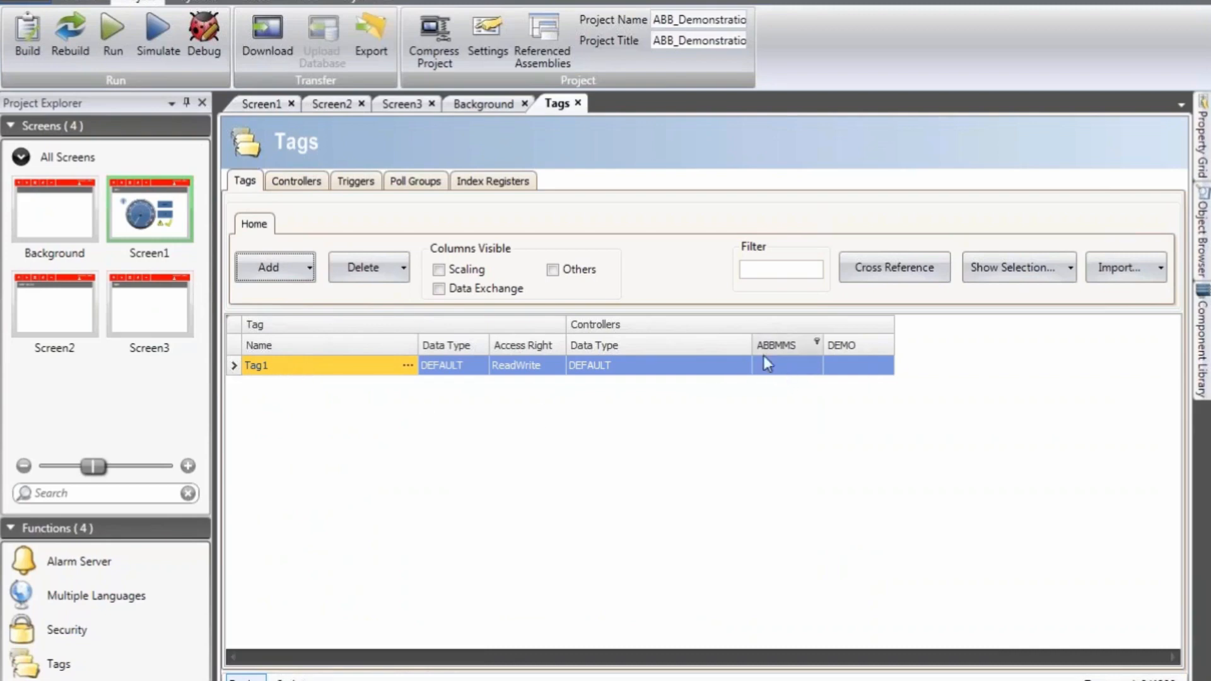
Try MyTag as Tag1's address for the ABBMMS controller, and clear the entry
{"action": "left_click", "coordinate": [785, 366]}
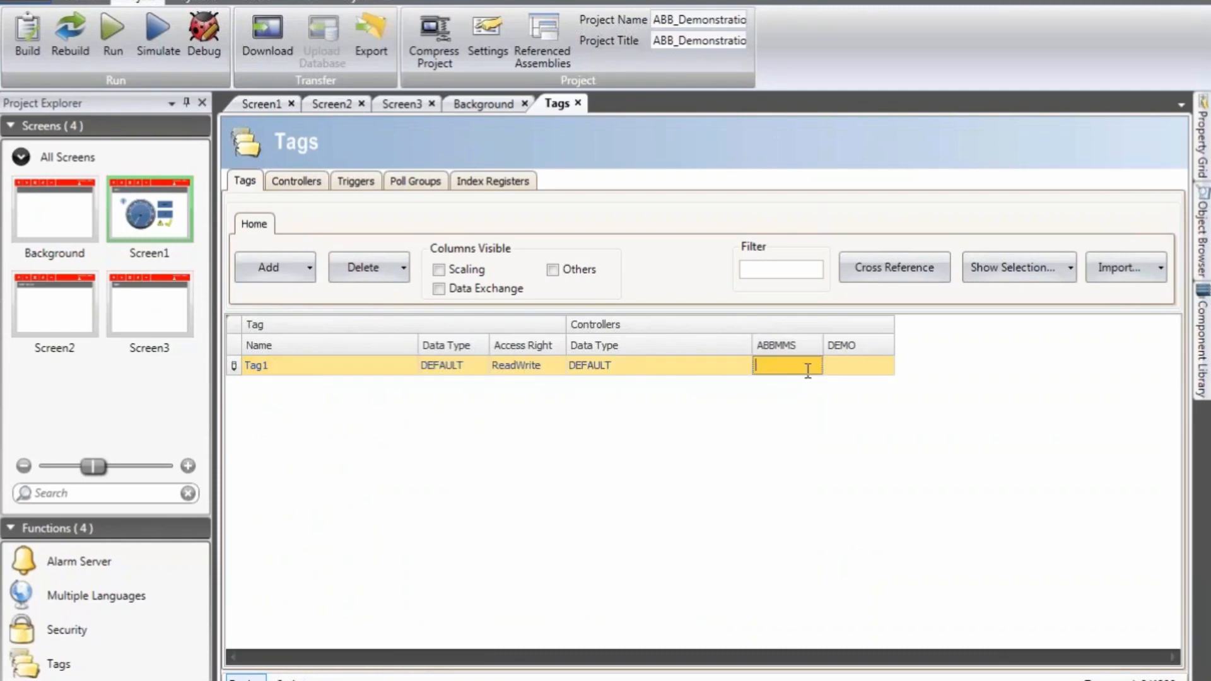
{"action": "type", "text": "MyTag"}
{"action": "left_click", "coordinate": [798, 366]}
{"action": "key", "text": "BackSpace"}
Try D0 as Tag1's address for the DEMO controller, and clear the entry
{"action": "left_click", "coordinate": [860, 367]}
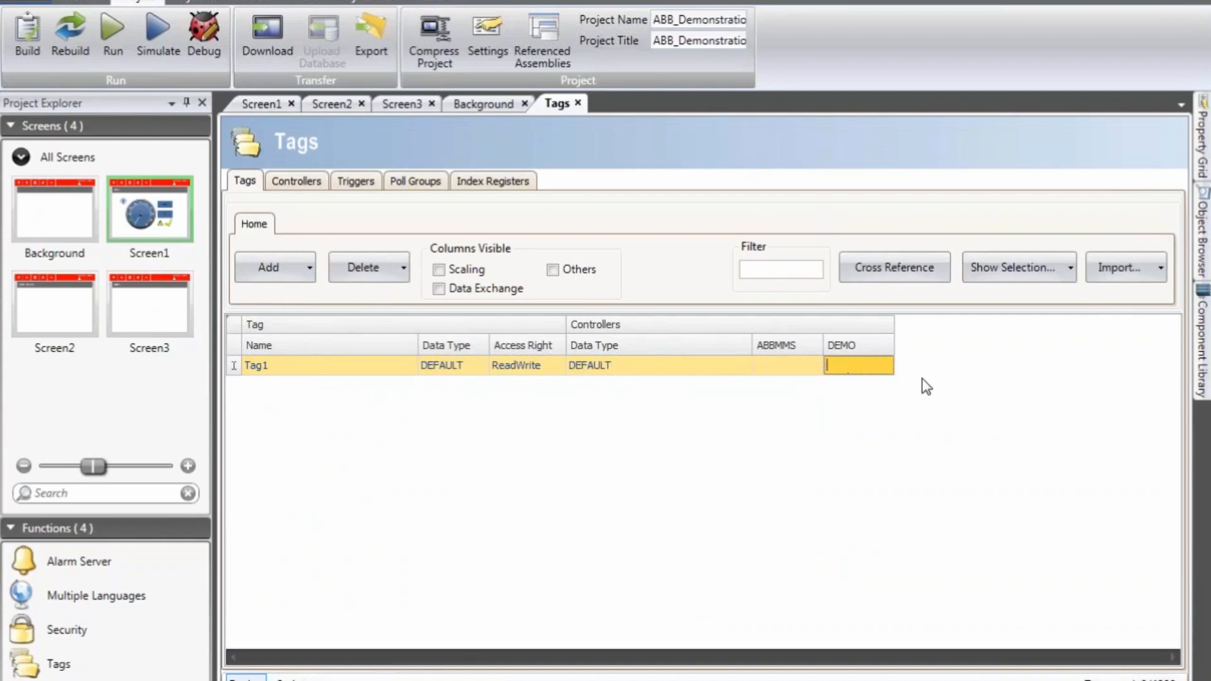
{"action": "type", "text": "D0"}
{"action": "key", "text": "Return"}
{"action": "left_click", "coordinate": [874, 371]}
{"action": "key", "text": "BackSpace"}
Import all items from the tag file to the ABBMMS controller using the ABB MMS import format
{"action": "left_click", "coordinate": [1161, 268]}
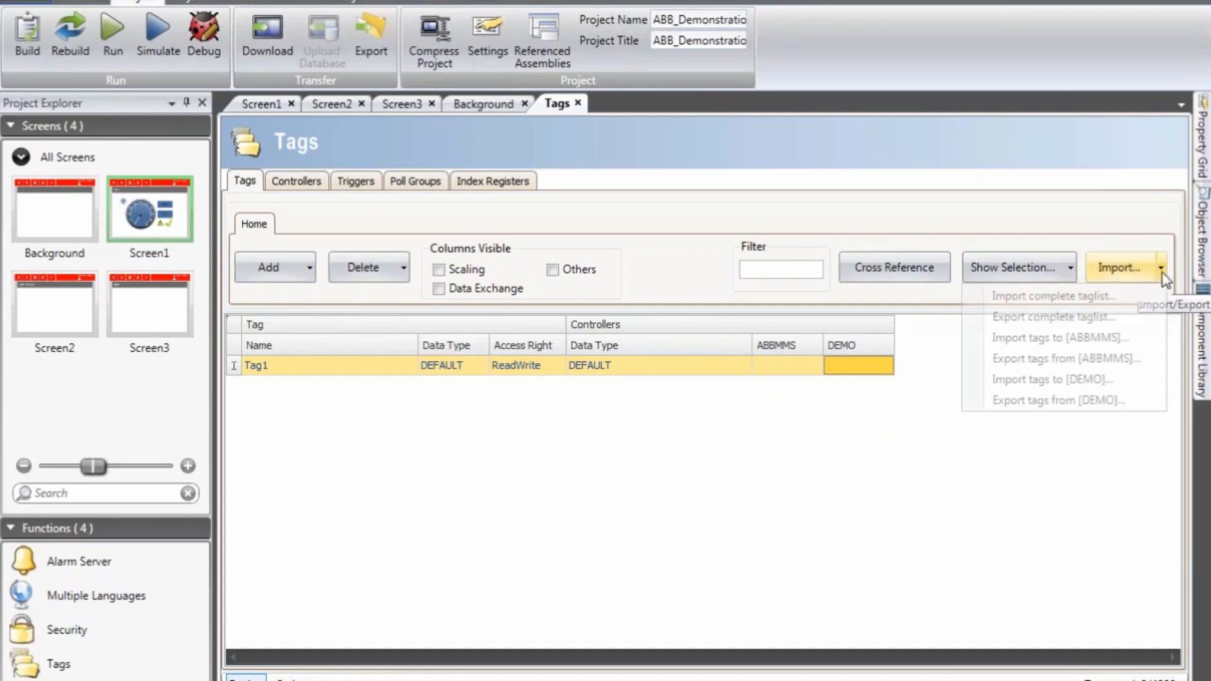
{"action": "left_click", "coordinate": [1120, 344]}
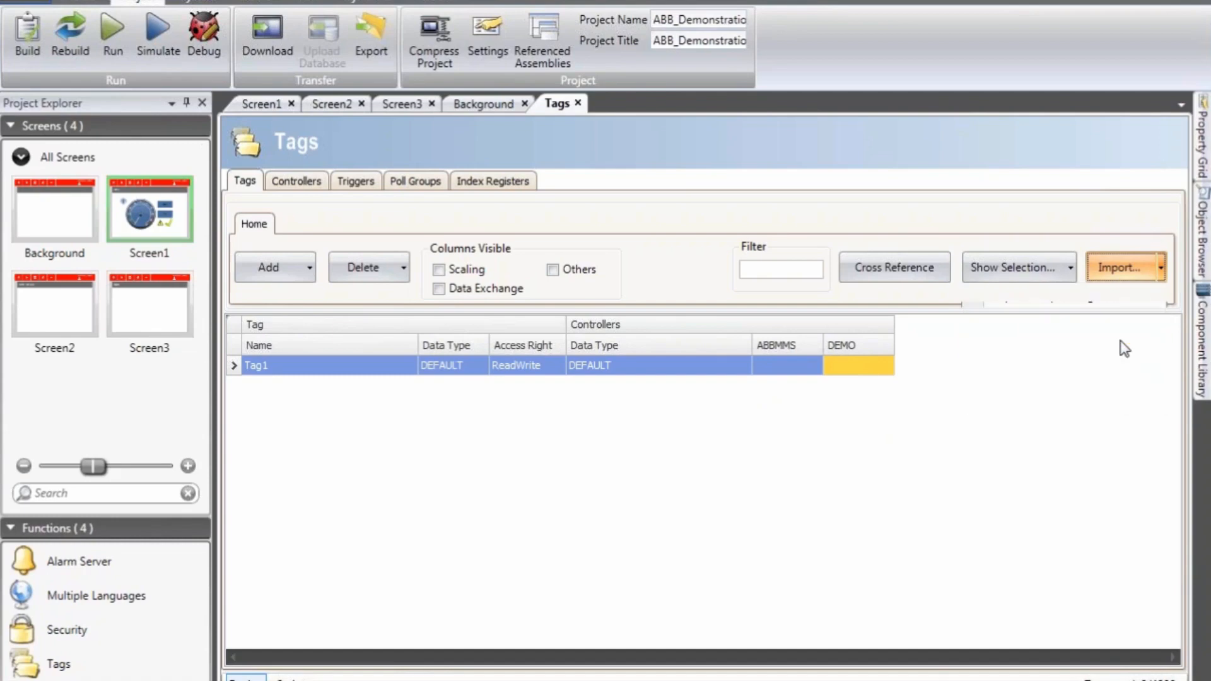
{"action": "left_click_drag", "start_coordinate": [484, 144], "coordinate": [710, 142]}
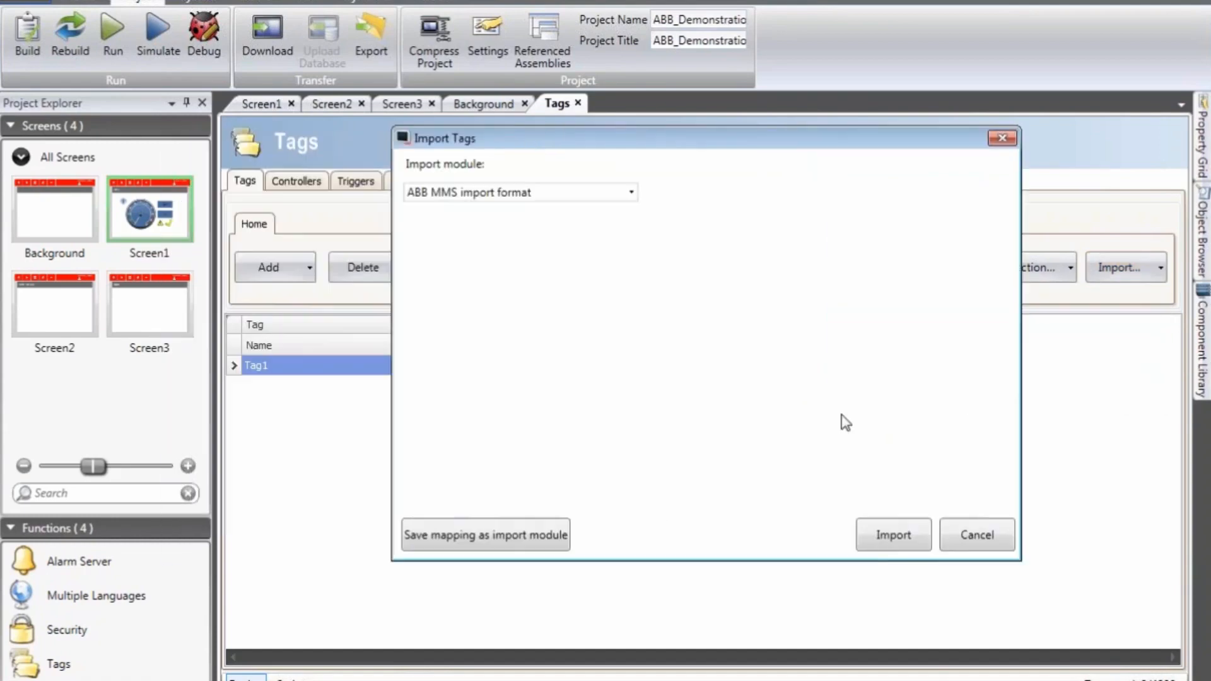
{"action": "left_click", "coordinate": [892, 535]}
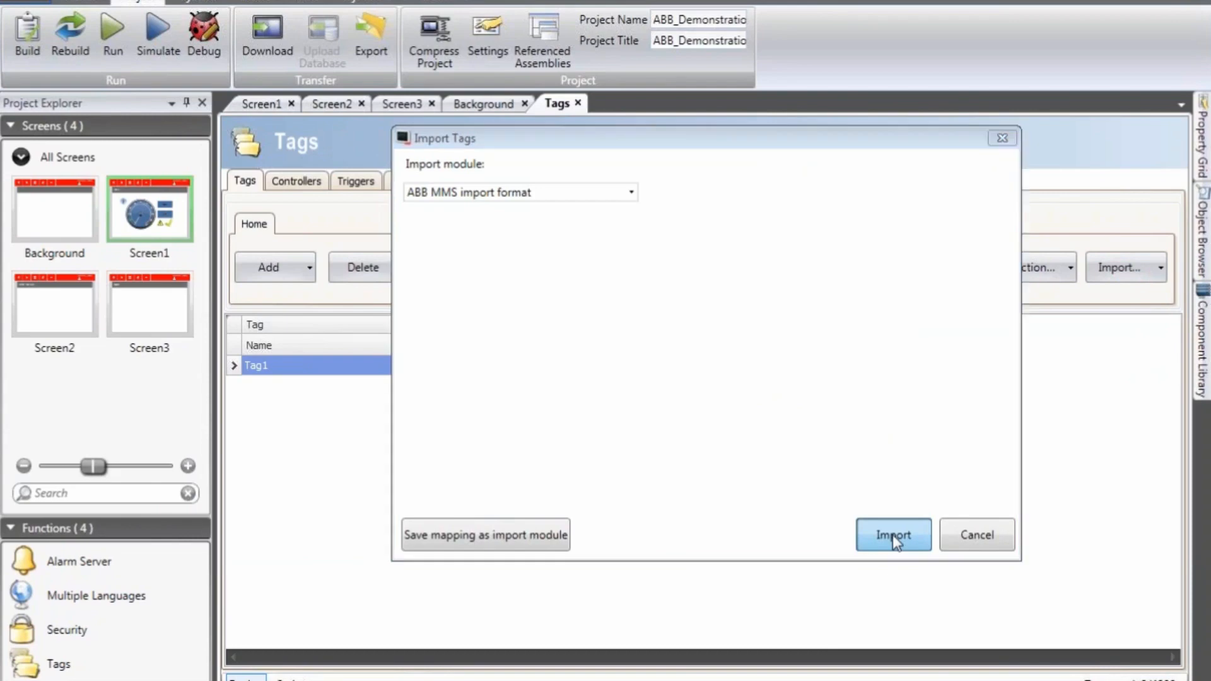
{"action": "left_click", "coordinate": [91, 124]}
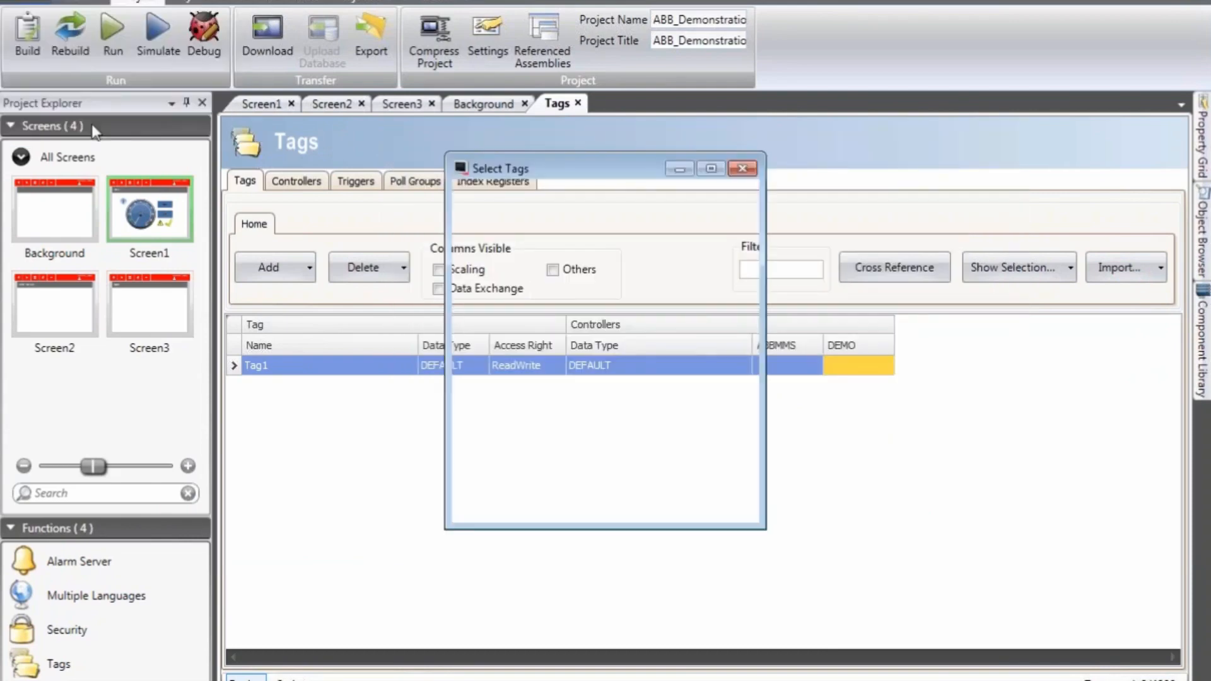
{"action": "left_click", "coordinate": [472, 198]}
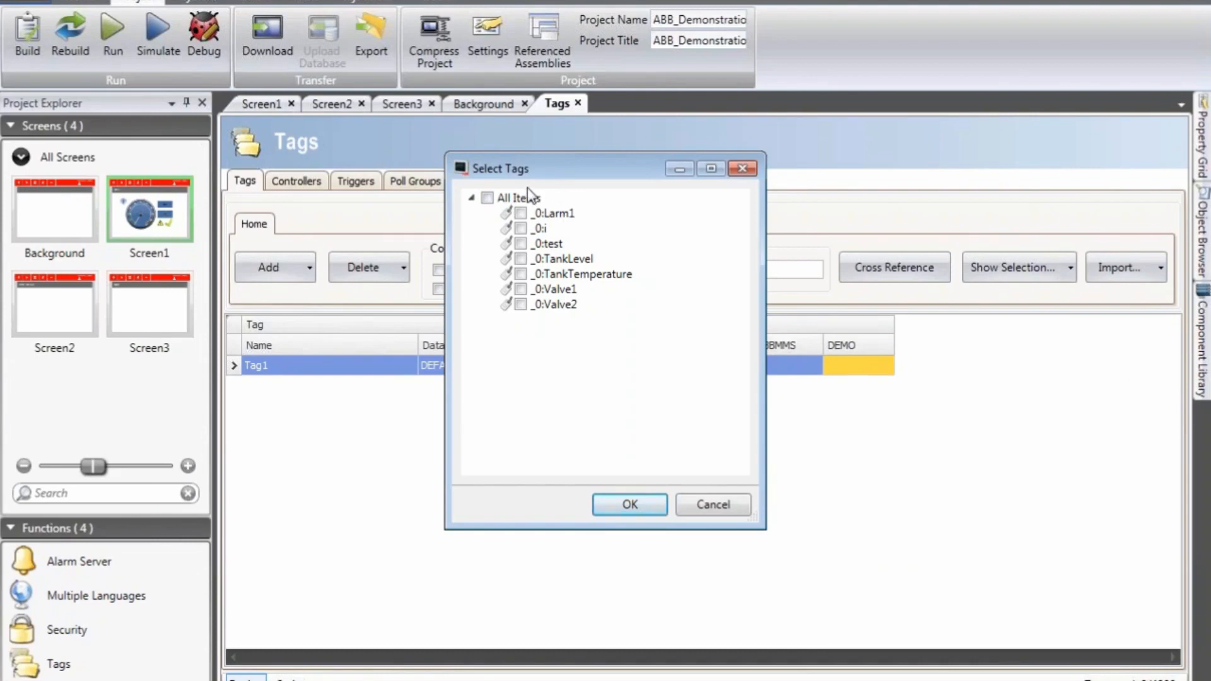
{"action": "left_click", "coordinate": [487, 198]}
{"action": "left_click", "coordinate": [625, 505]}
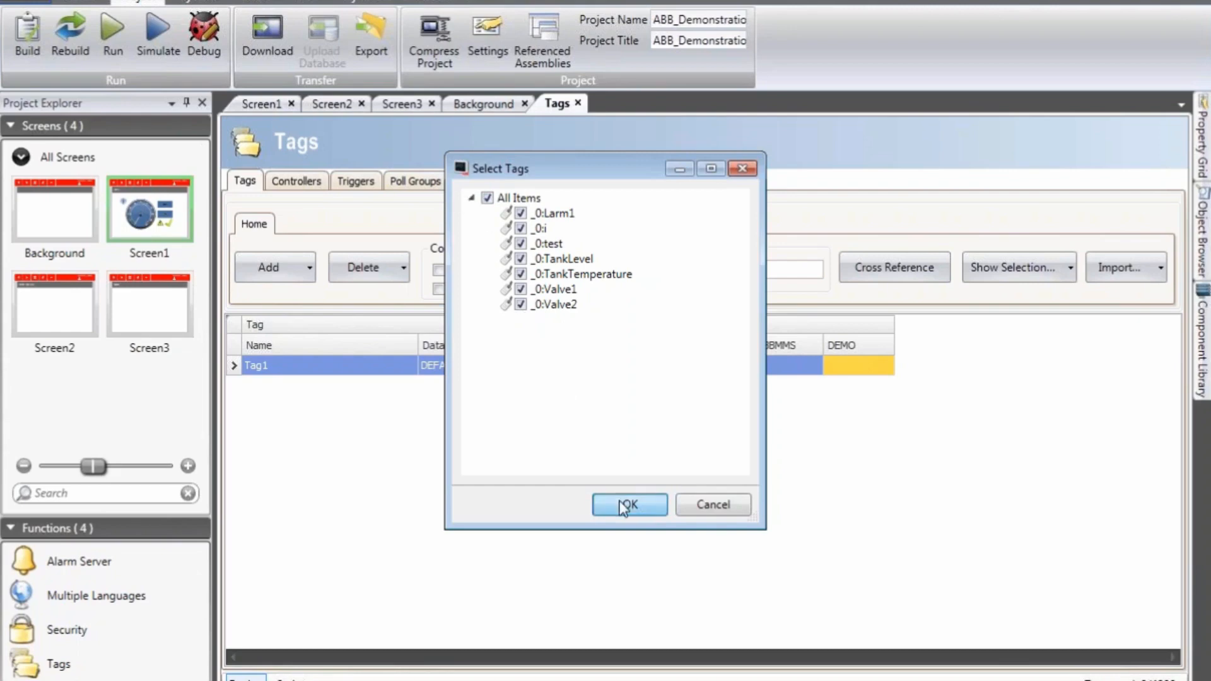
{"action": "left_click", "coordinate": [653, 426]}
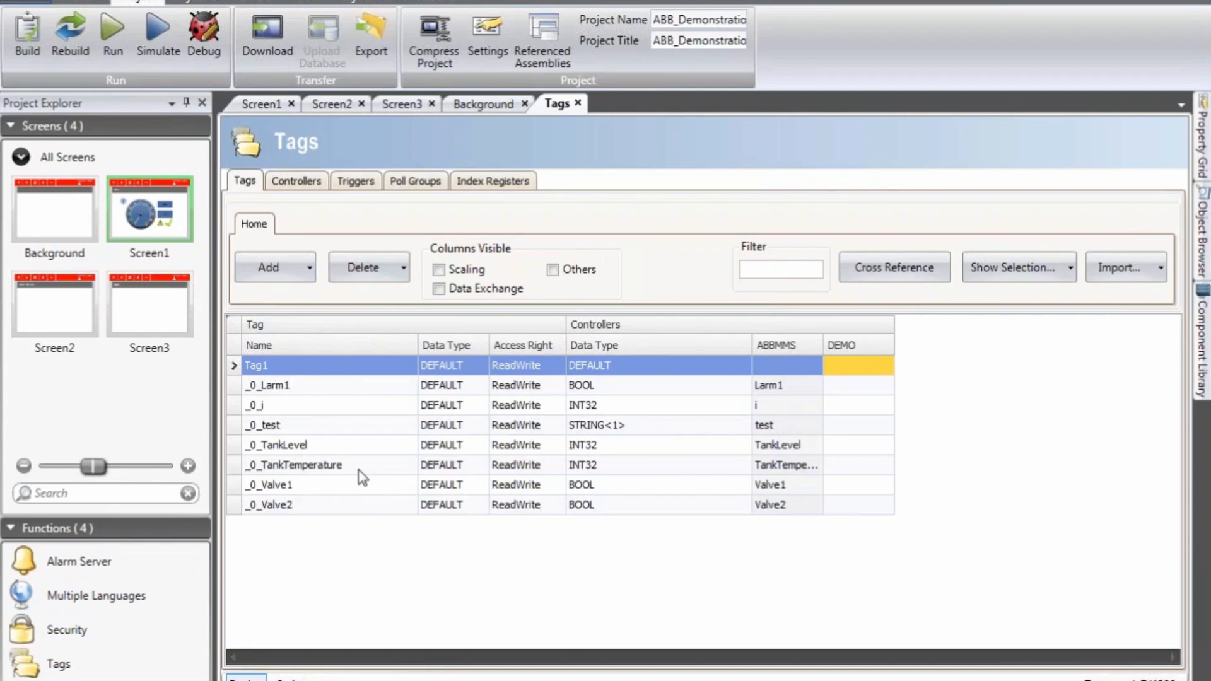
Open Screen1 and delete the info icon, gauge, button, percentage field, warning and check mark symbols from its content area
{"action": "left_click", "coordinate": [155, 229]}
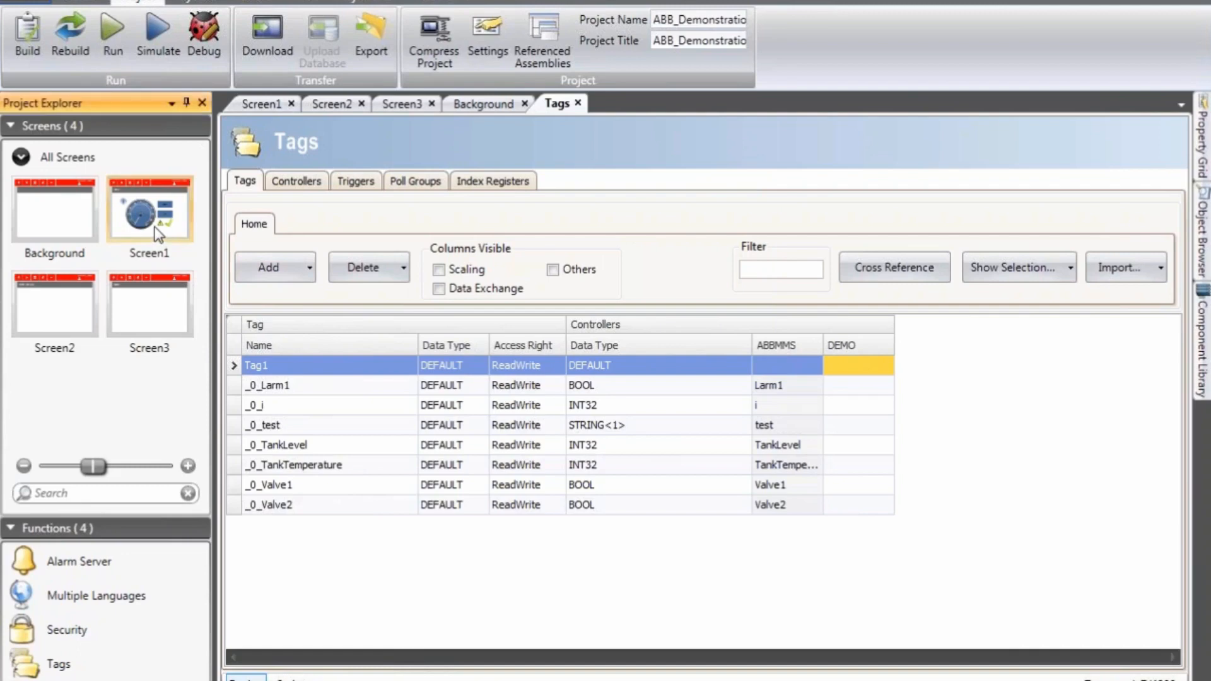
{"action": "double_click", "coordinate": [153, 226]}
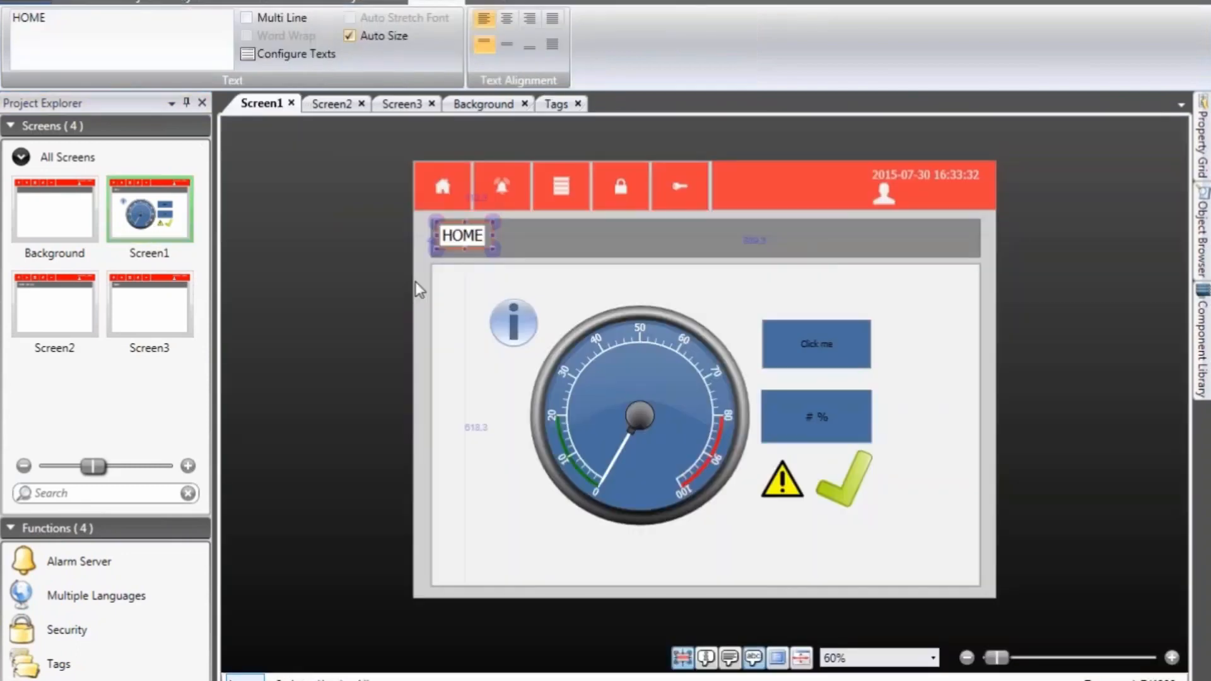
{"action": "left_click", "coordinate": [422, 285]}
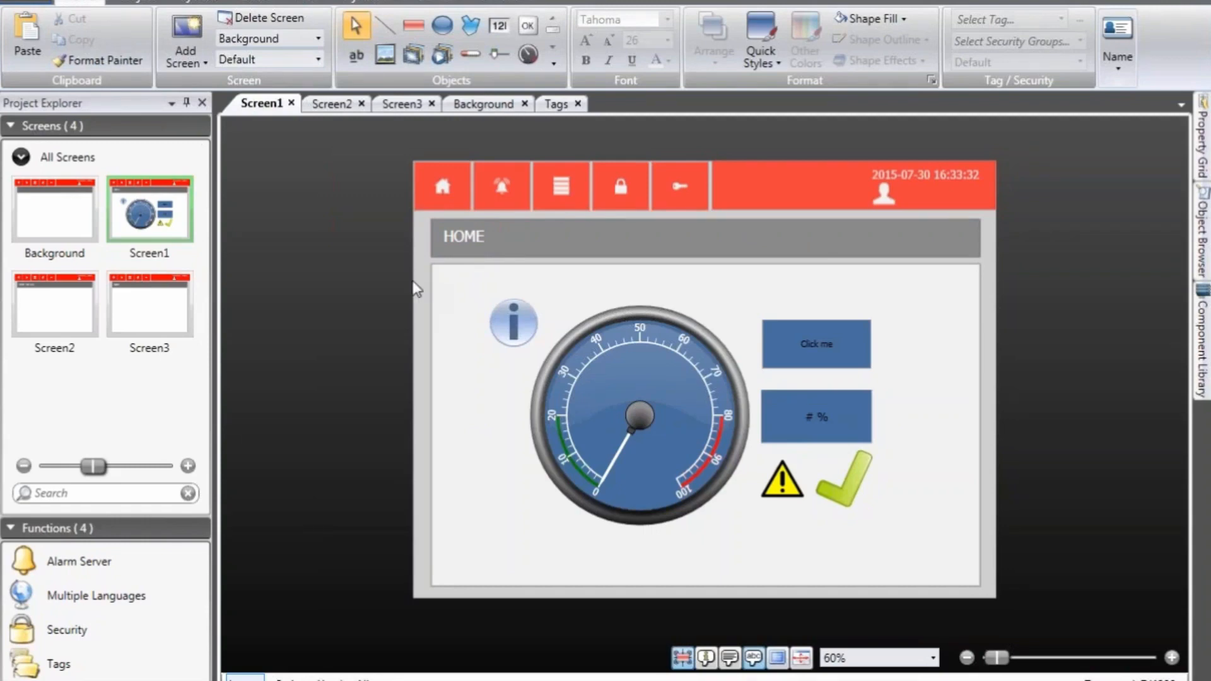
{"action": "left_click_drag", "start_coordinate": [420, 279], "coordinate": [975, 535]}
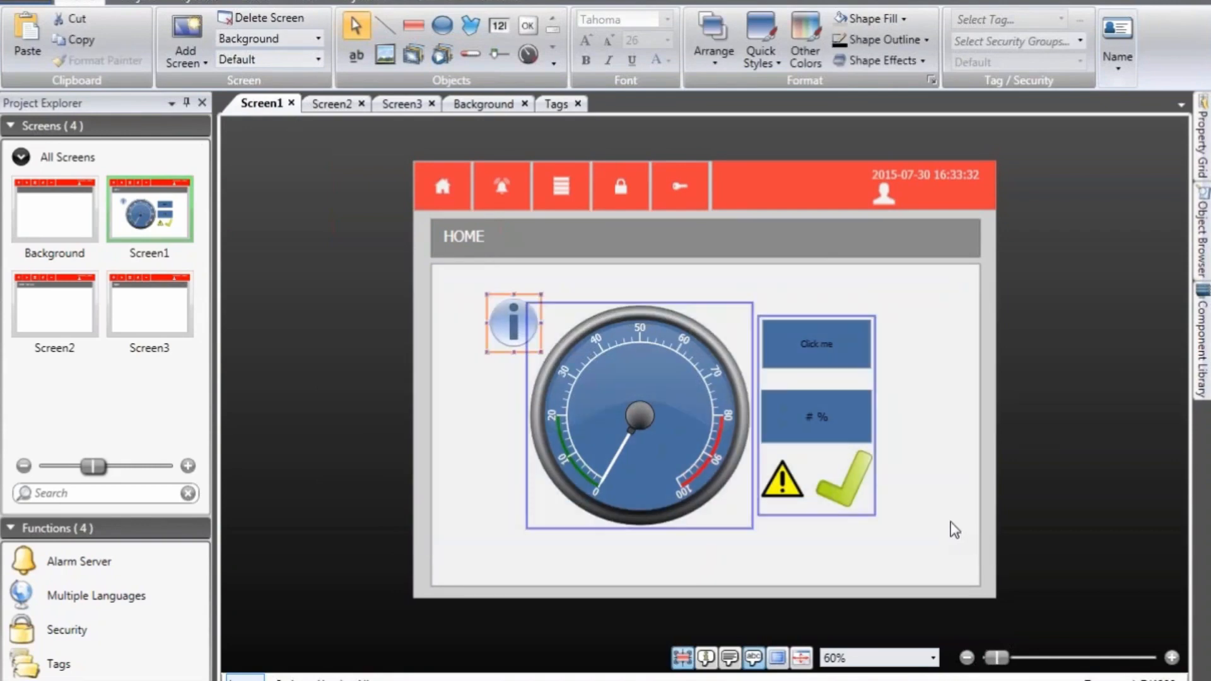
{"action": "key", "text": "Delete"}
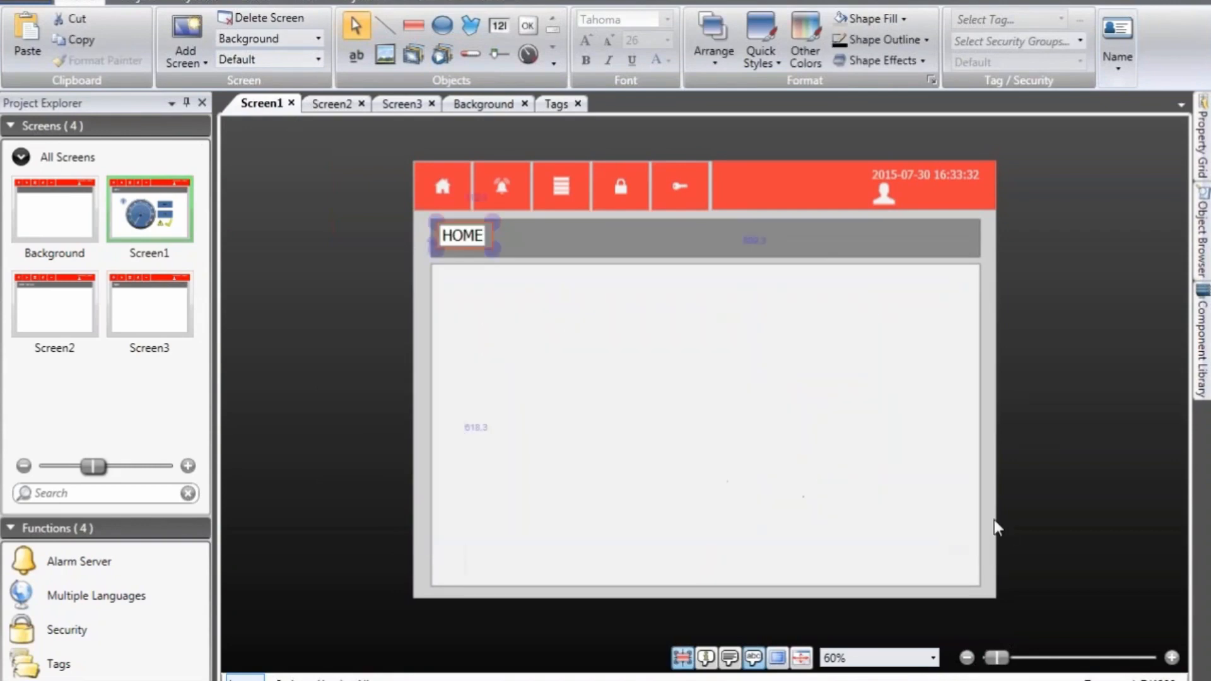
Open the Component Library, keep it pinned beside Screen1, and bring up the pipe and tank components in ABB Training
{"action": "left_click", "coordinate": [989, 463]}
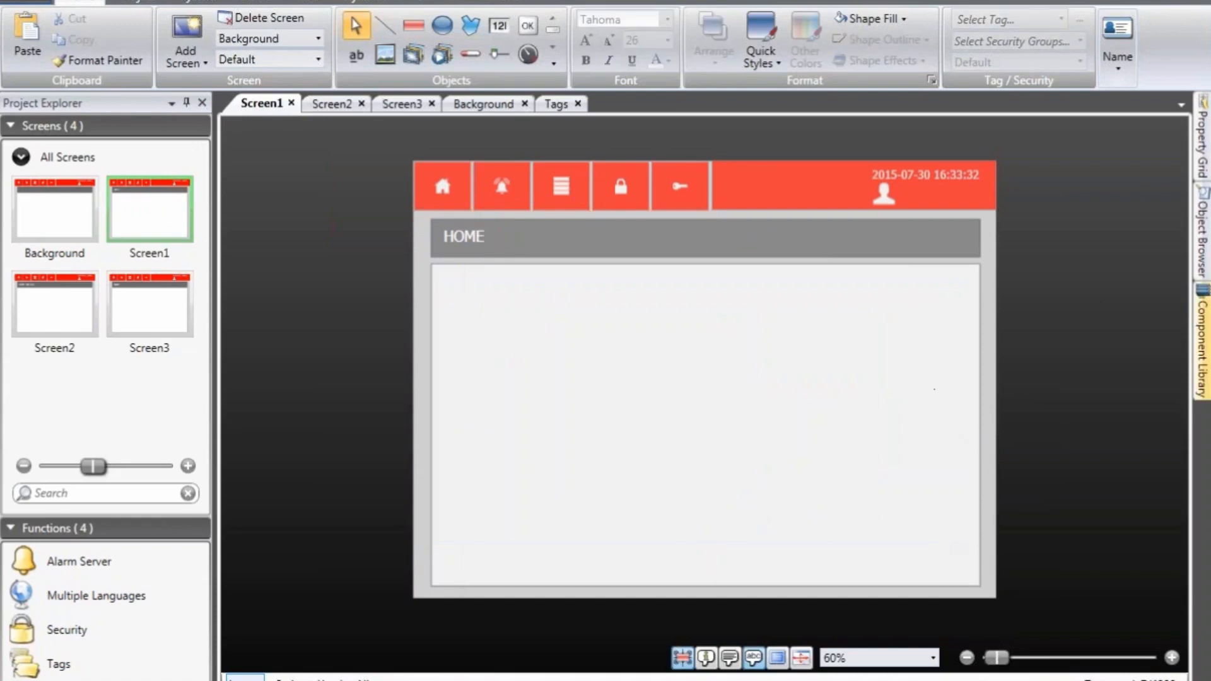
{"action": "left_click", "coordinate": [1201, 341]}
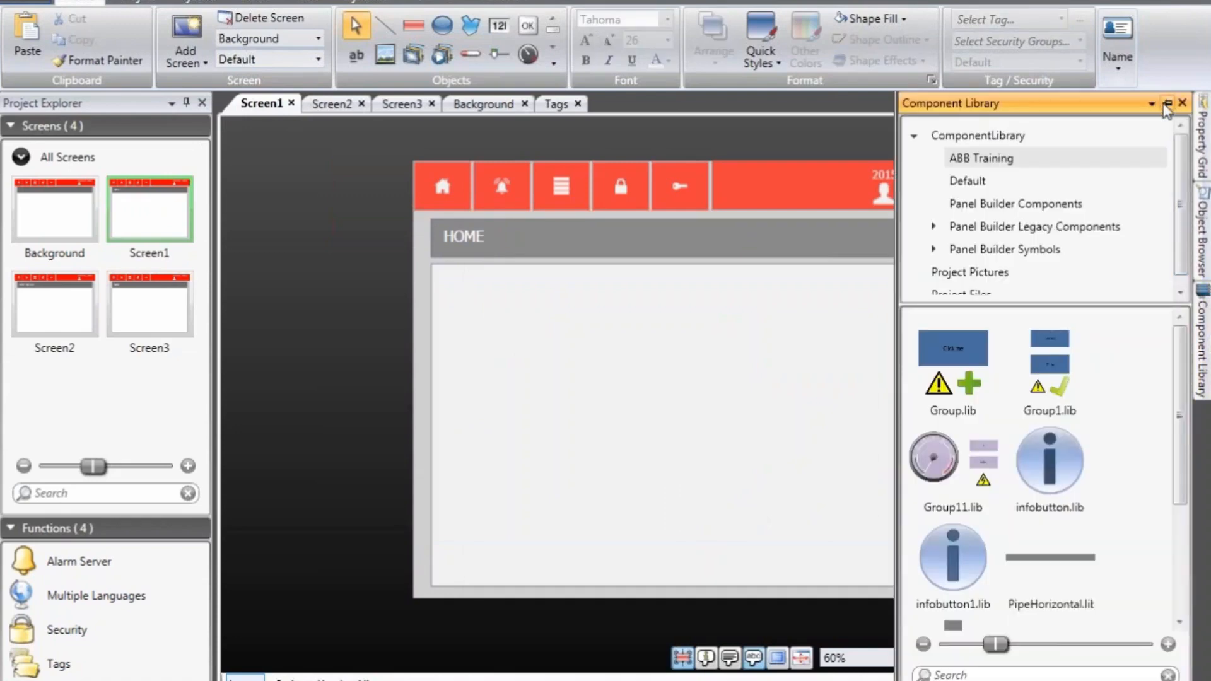
{"action": "left_click", "coordinate": [1165, 104]}
{"action": "scroll", "coordinate": [1194, 528], "scroll_direction": "down", "scroll_amount": 3}
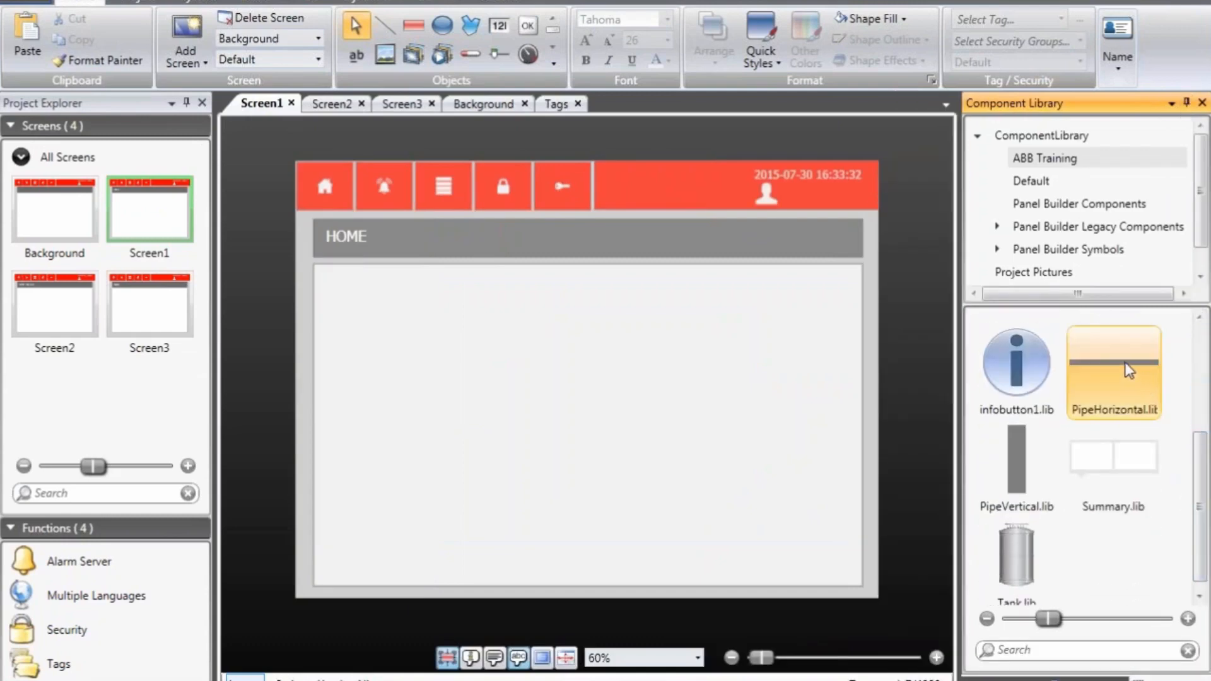
Place two horizontal pipes with a gap at the lower left of Screen1's content area, add a vertical pipe, and set a tank above it
{"action": "left_click_drag", "start_coordinate": [1144, 376], "coordinate": [595, 414]}
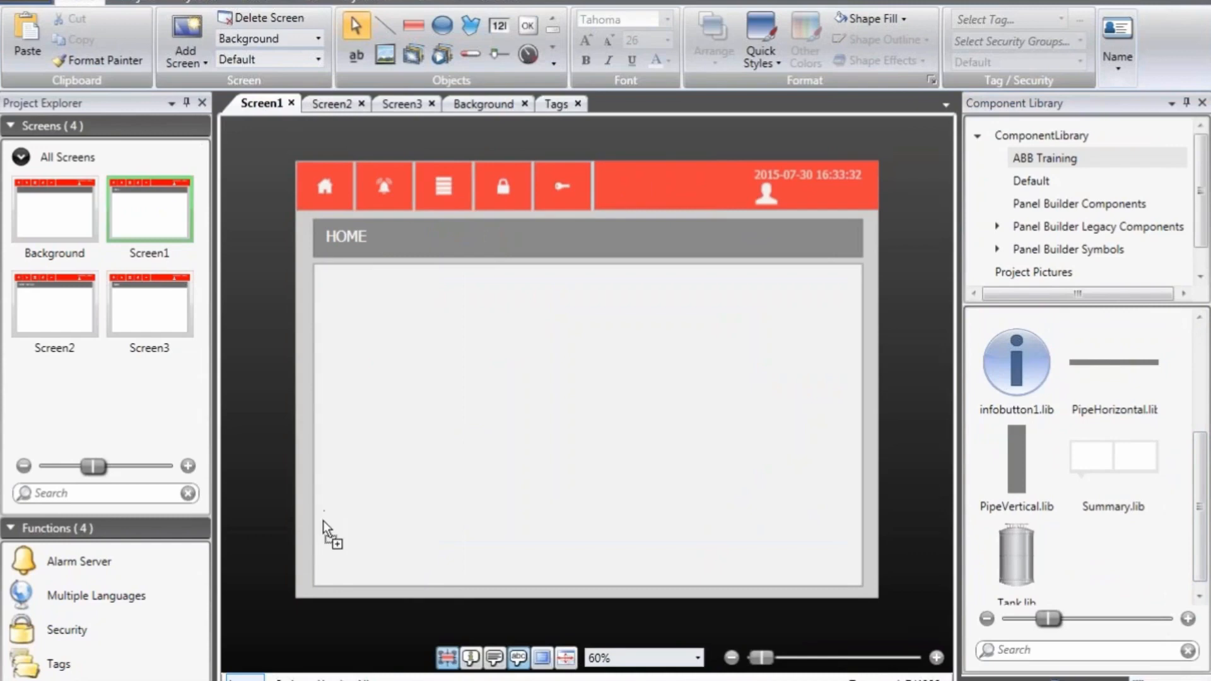
{"action": "left_click_drag", "start_coordinate": [323, 521], "coordinate": [434, 534]}
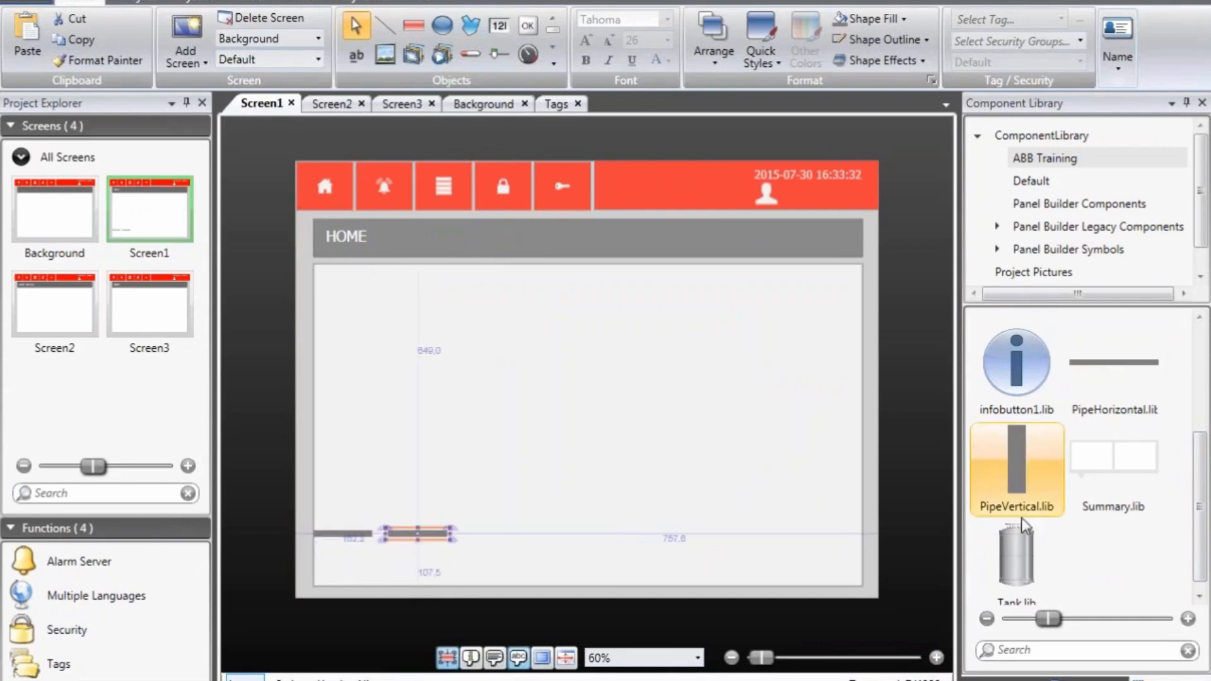
{"action": "left_click_drag", "start_coordinate": [1043, 486], "coordinate": [441, 527]}
{"action": "left_click_drag", "start_coordinate": [1027, 561], "coordinate": [454, 378]}
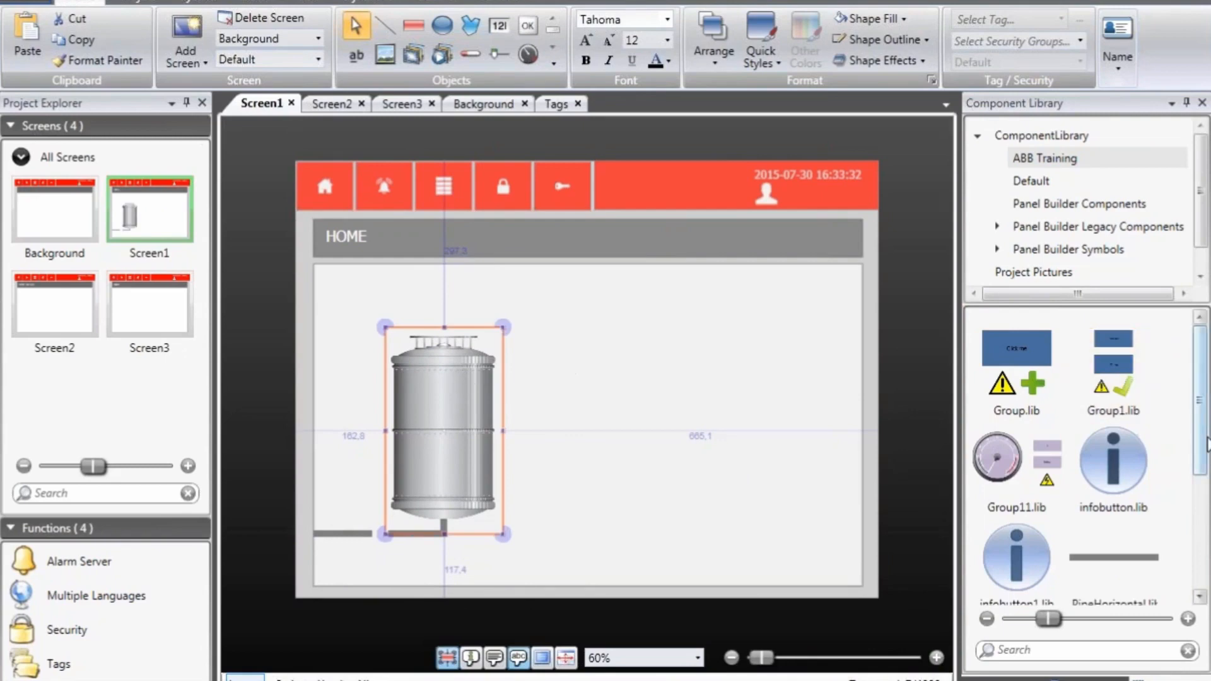
Place the Summary component from the ABB Training library just above the tank
{"action": "left_click_drag", "start_coordinate": [1204, 440], "coordinate": [1195, 568]}
{"action": "left_click_drag", "start_coordinate": [1116, 454], "coordinate": [501, 291]}
{"action": "left_click_drag", "start_coordinate": [395, 277], "coordinate": [396, 275]}
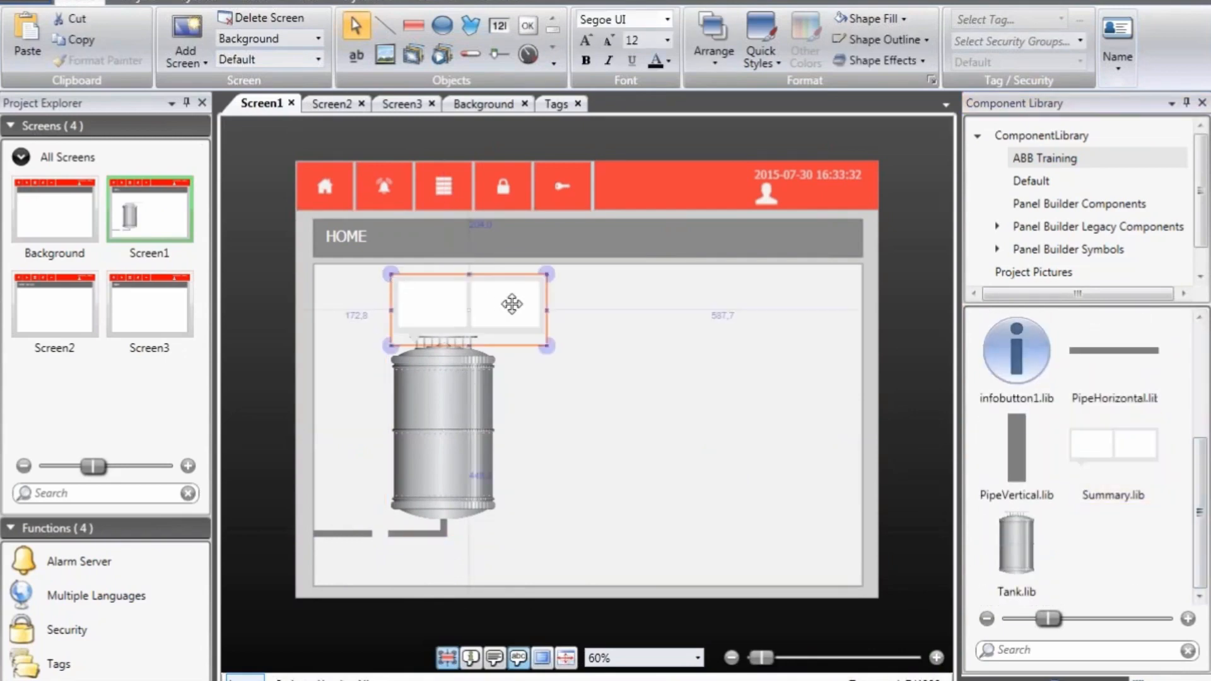
{"action": "left_click_drag", "start_coordinate": [510, 303], "coordinate": [482, 300]}
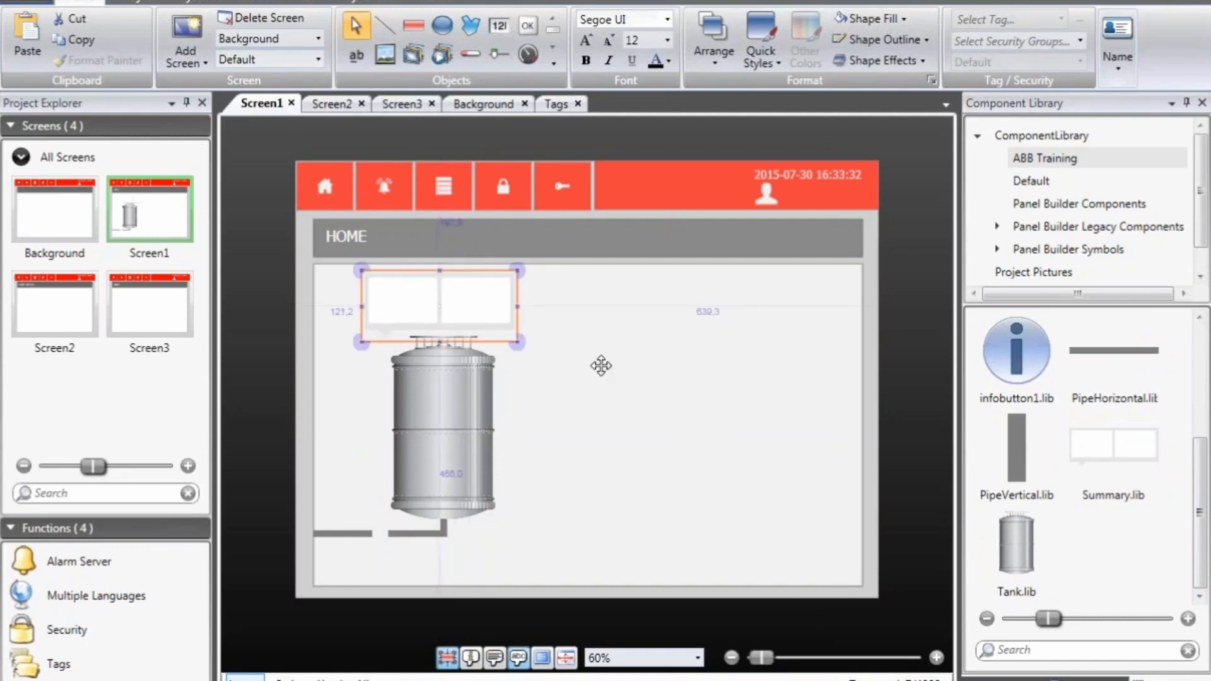
{"action": "left_click", "coordinate": [623, 396]}
Copy the two horizontal pipes and place the copies as an outlet line from the tank's lower right side
{"action": "left_click_drag", "start_coordinate": [459, 564], "coordinate": [297, 526]}
{"action": "right_click", "coordinate": [342, 532]}
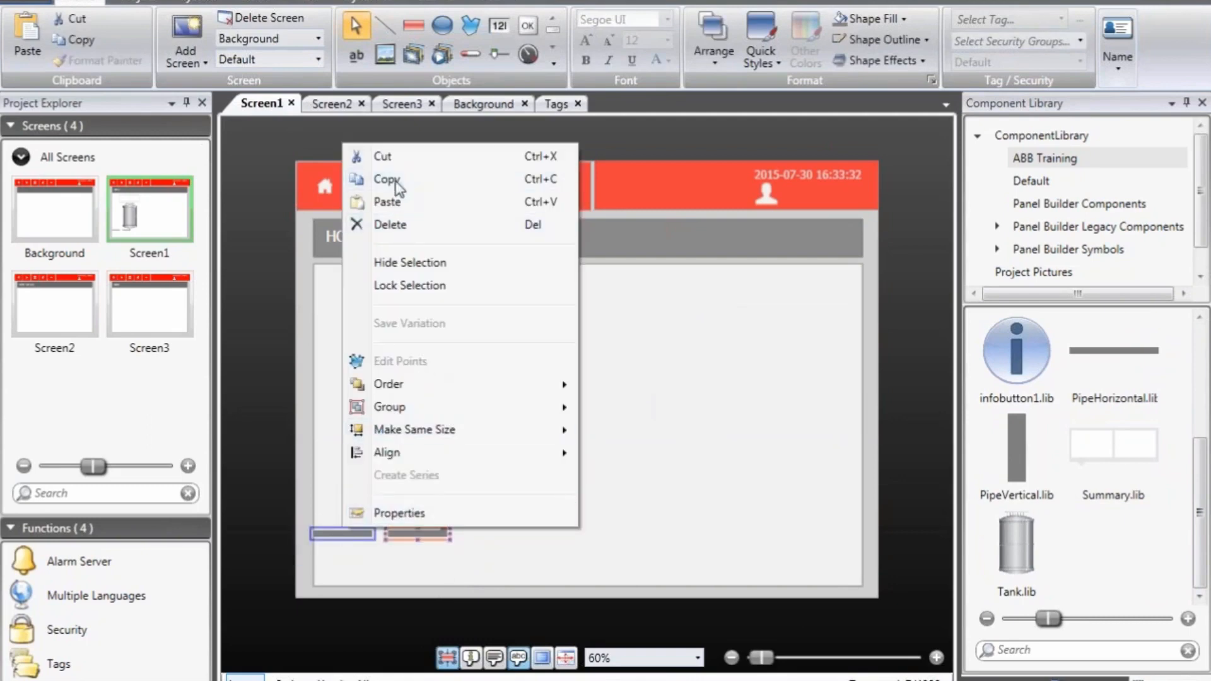
{"action": "left_click", "coordinate": [404, 181]}
{"action": "right_click", "coordinate": [605, 418]}
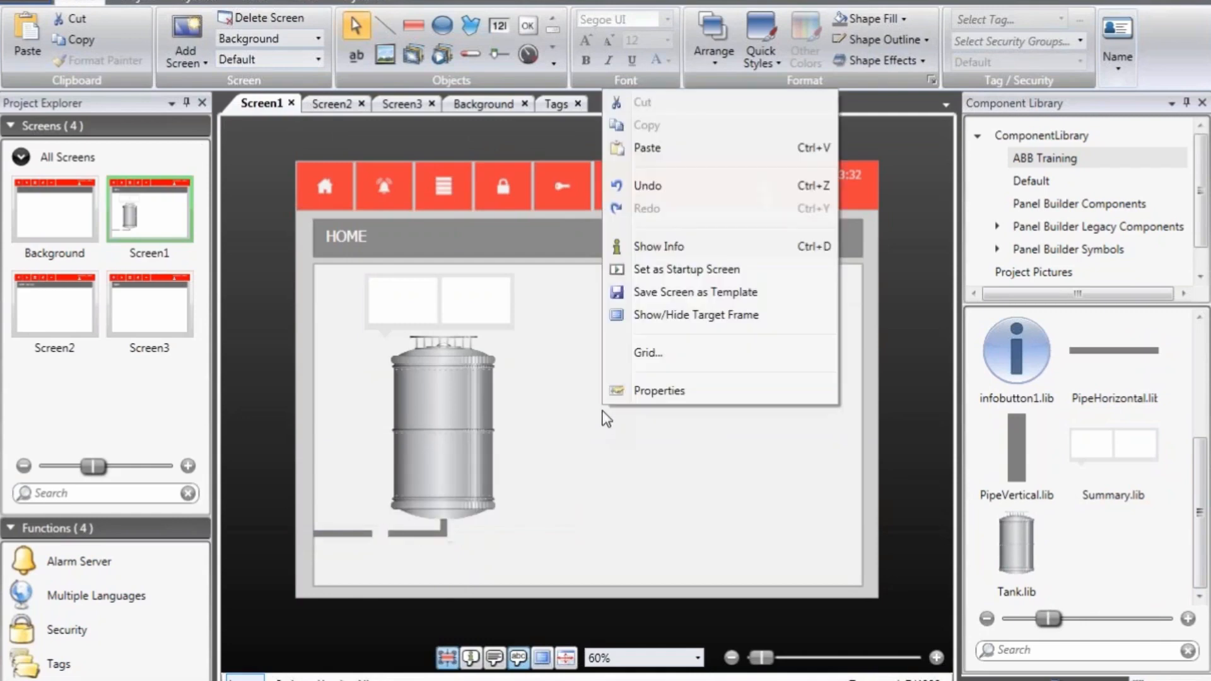
{"action": "key", "text": "ctrl+v"}
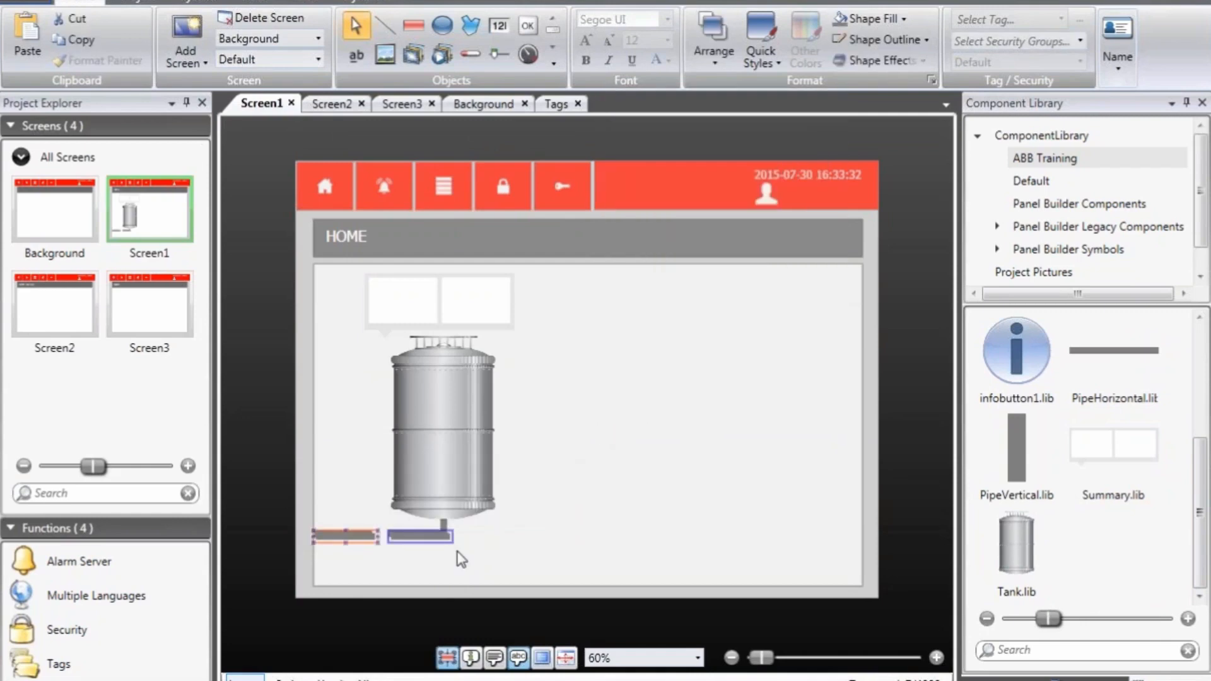
{"action": "left_click_drag", "start_coordinate": [428, 533], "coordinate": [609, 470]}
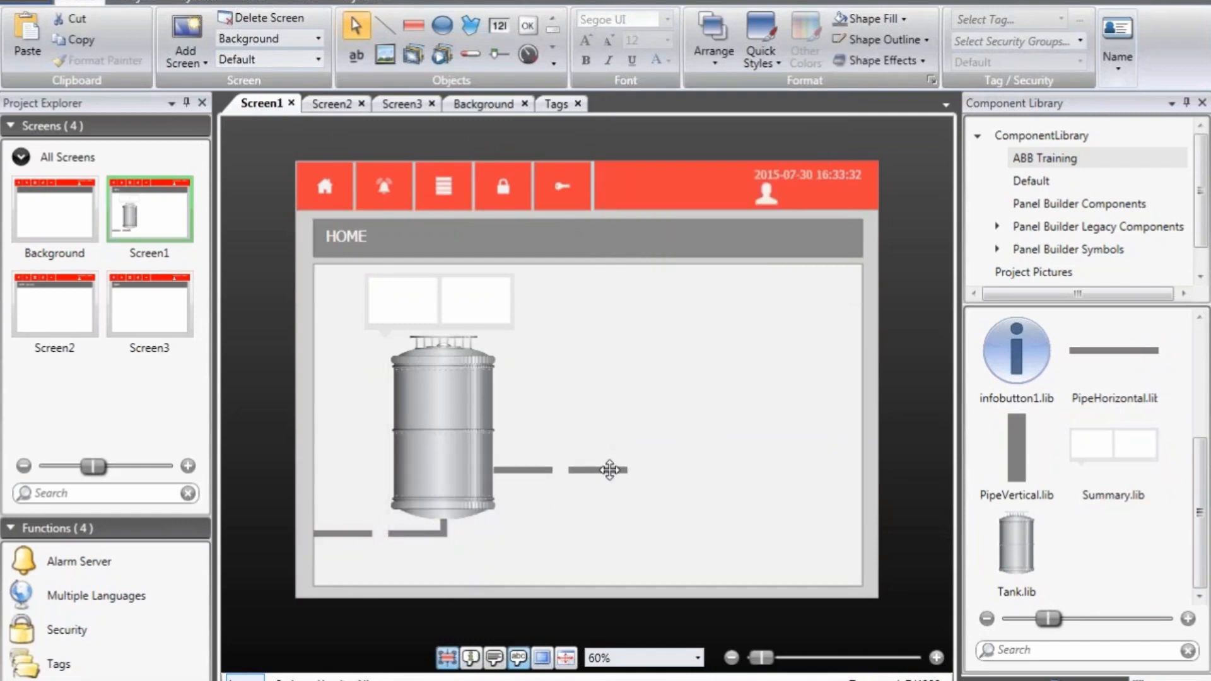
{"action": "left_click", "coordinate": [623, 505]}
Stretch the far outlet pipe to the right edge of the content area
{"action": "left_click", "coordinate": [618, 469]}
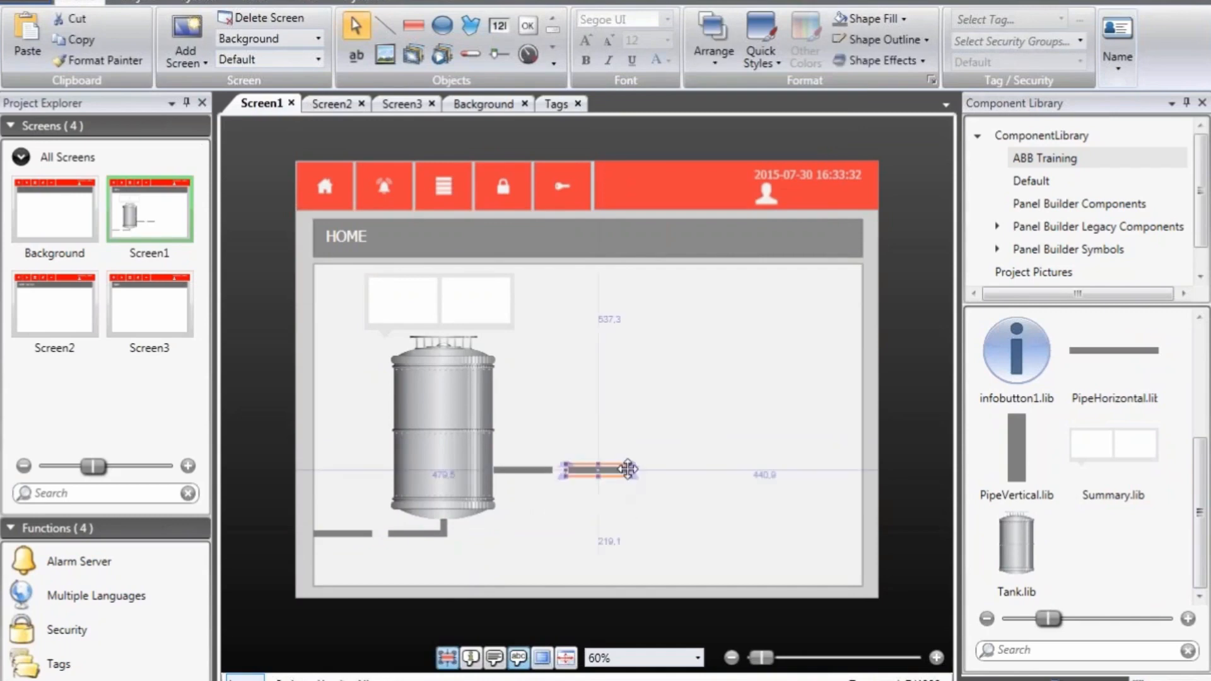
{"action": "left_click_drag", "start_coordinate": [631, 469], "coordinate": [860, 472]}
{"action": "left_click", "coordinate": [831, 542]}
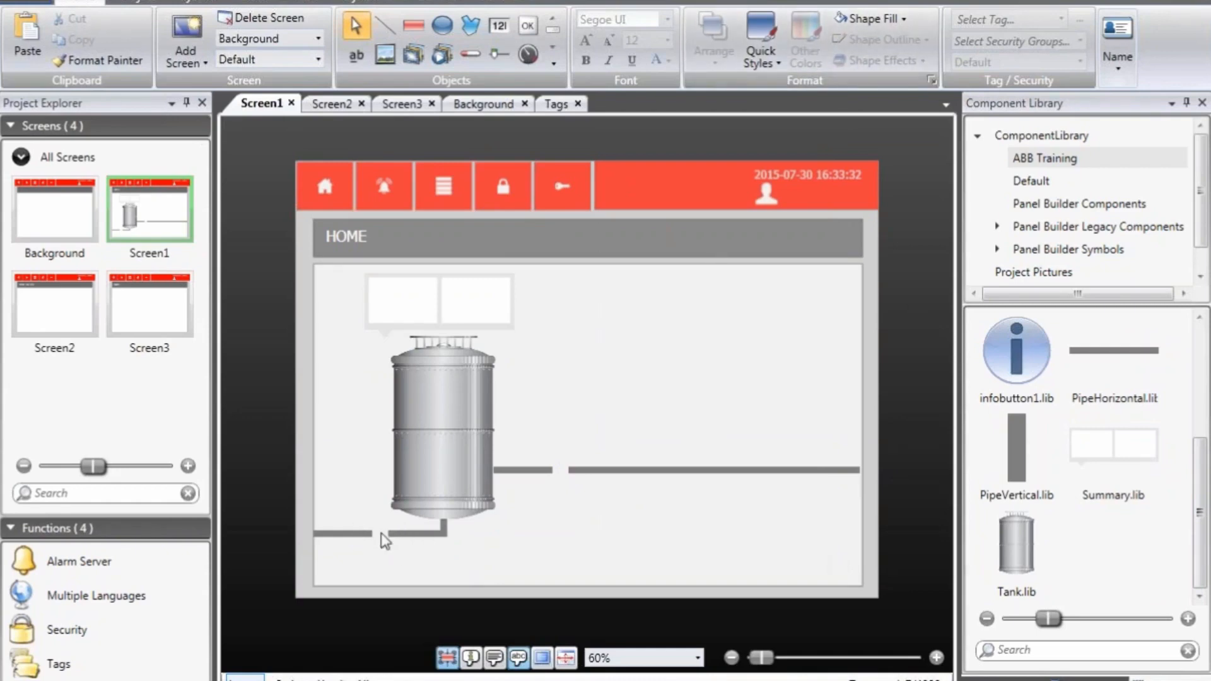
Draw a multi picture object over the gap in the lower inlet pipe and connect it to the _0_Valve2 tag
{"action": "scroll", "coordinate": [358, 575], "scroll_direction": "up", "scroll_amount": 4}
{"action": "left_click_drag", "start_coordinate": [464, 635], "coordinate": [418, 634]}
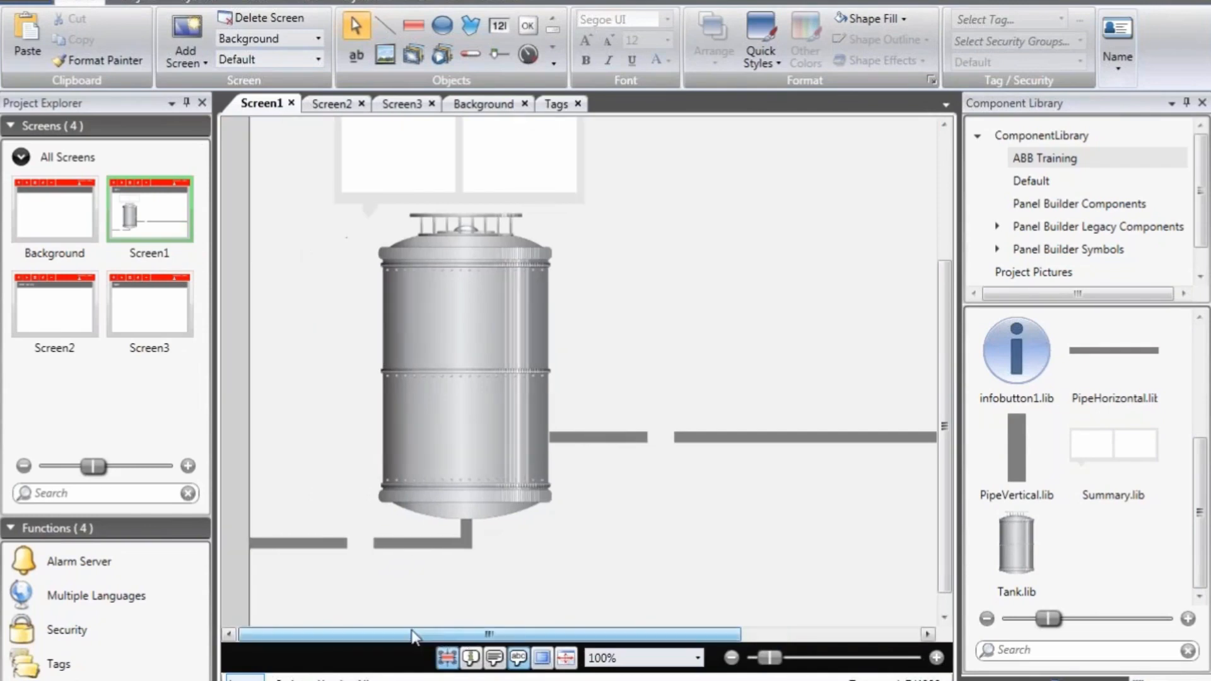
{"action": "left_click", "coordinate": [413, 58]}
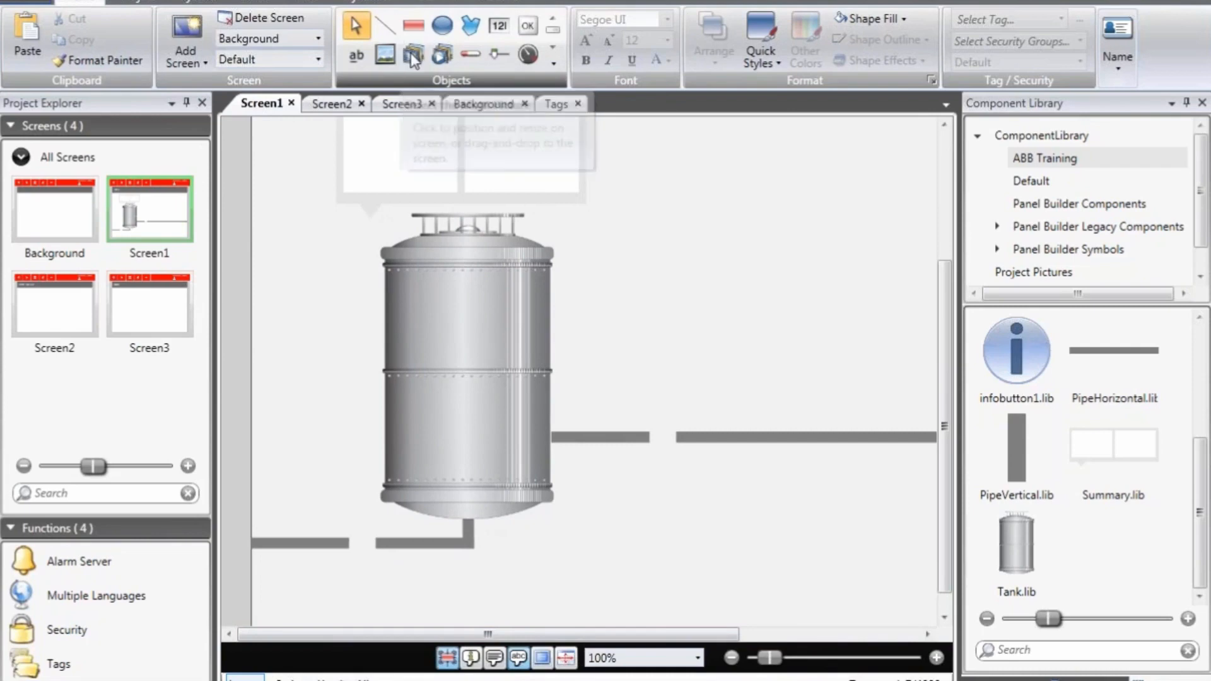
{"action": "left_click_drag", "start_coordinate": [330, 523], "coordinate": [394, 560]}
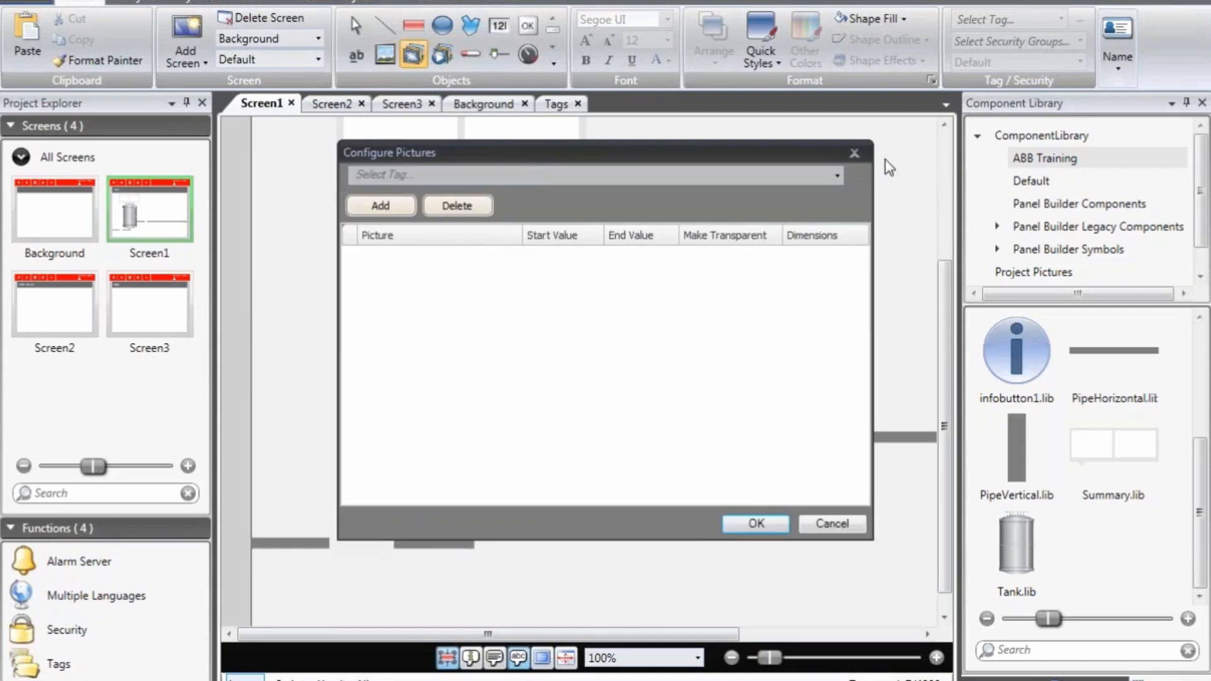
{"action": "left_click", "coordinate": [836, 175]}
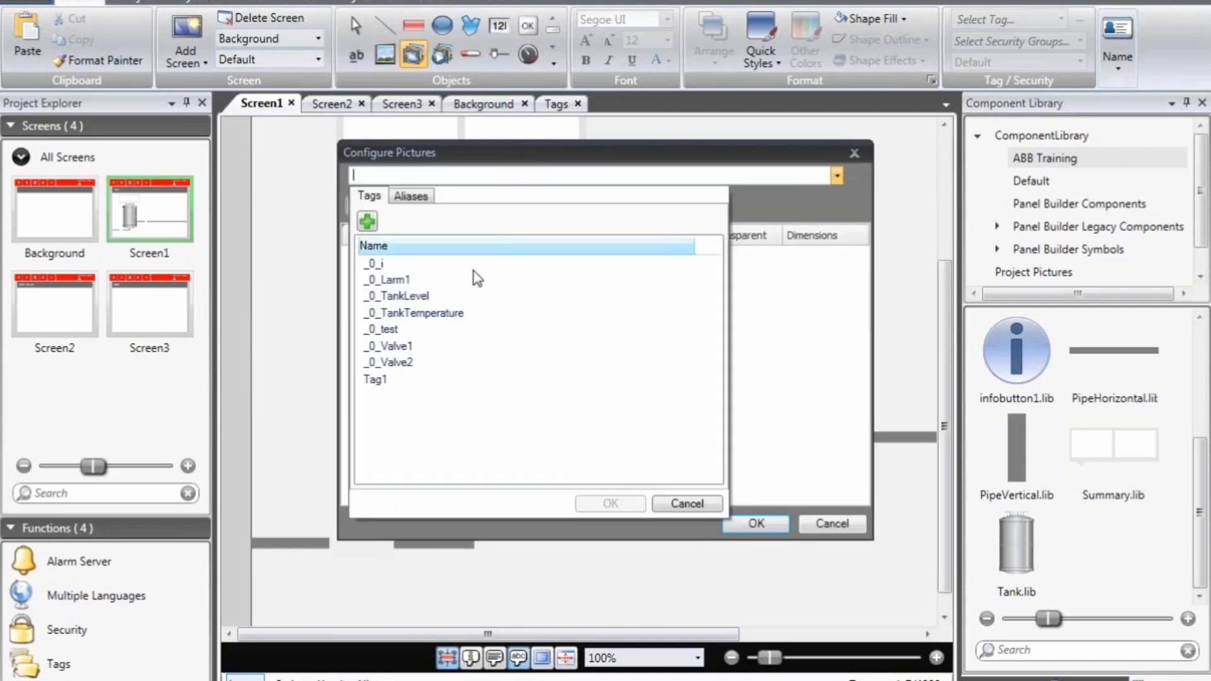
{"action": "double_click", "coordinate": [400, 363]}
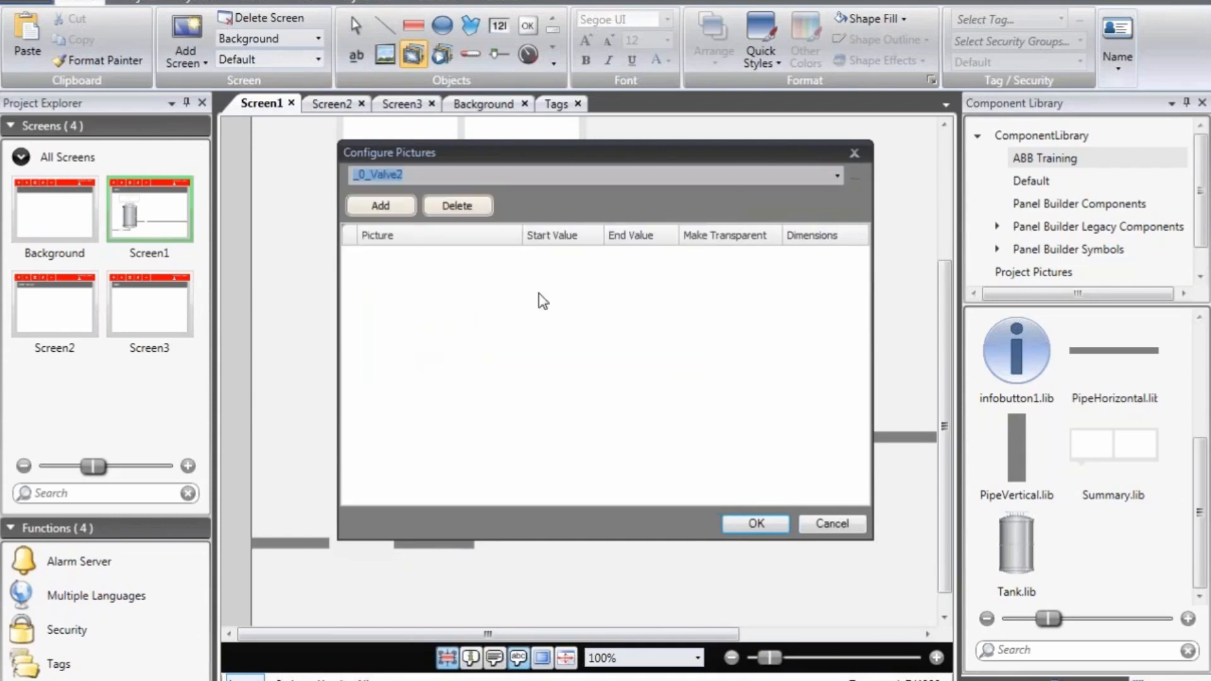
Add two picture entries for values 0 and 1, and assign the valve_off picture file to value 0
{"action": "left_click", "coordinate": [369, 204]}
{"action": "left_click", "coordinate": [368, 204]}
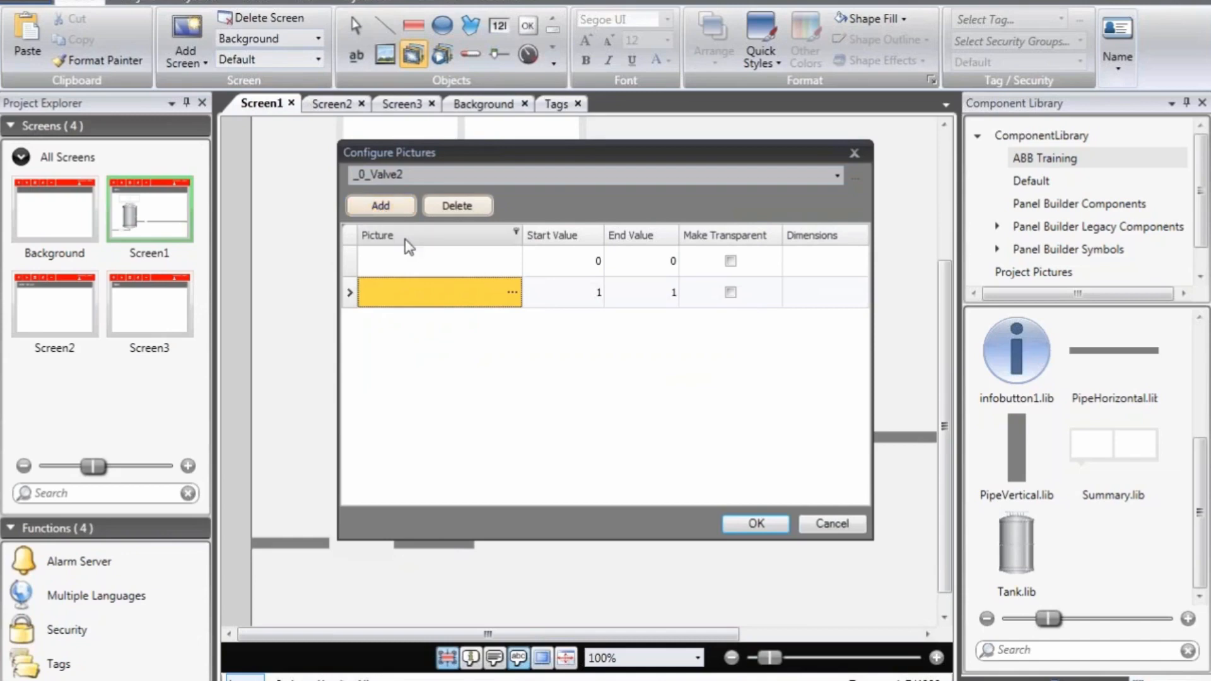
{"action": "left_click", "coordinate": [513, 259]}
{"action": "left_click", "coordinate": [512, 260]}
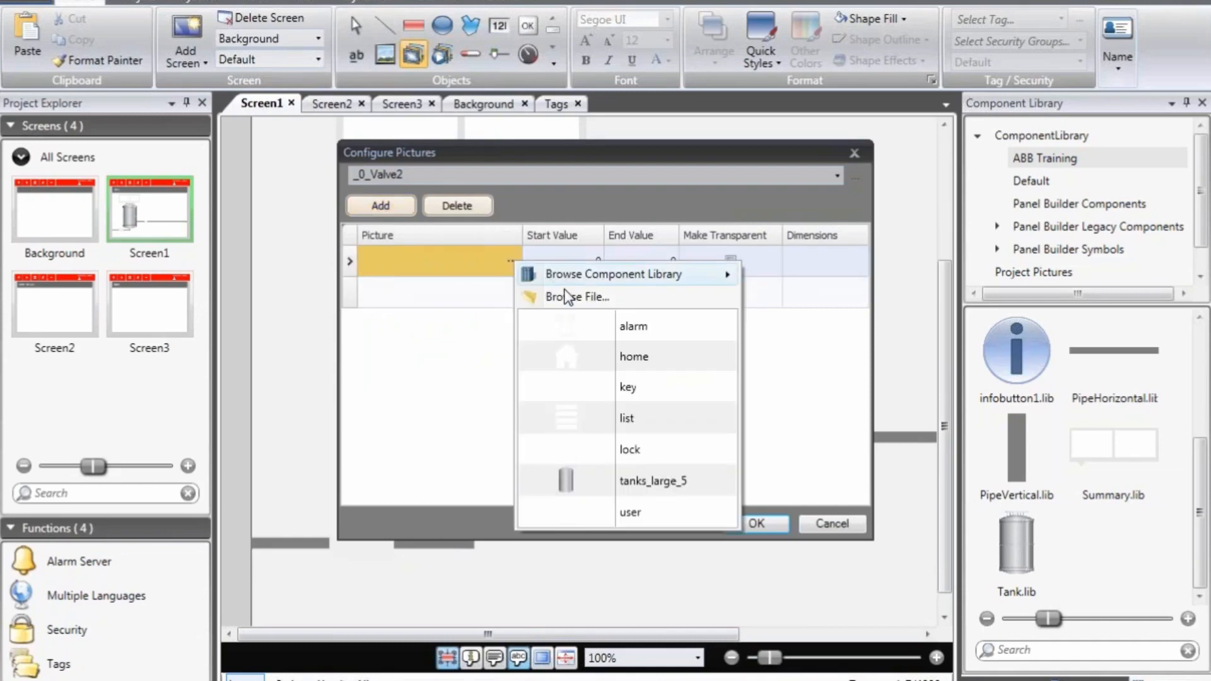
{"action": "left_click", "coordinate": [565, 298]}
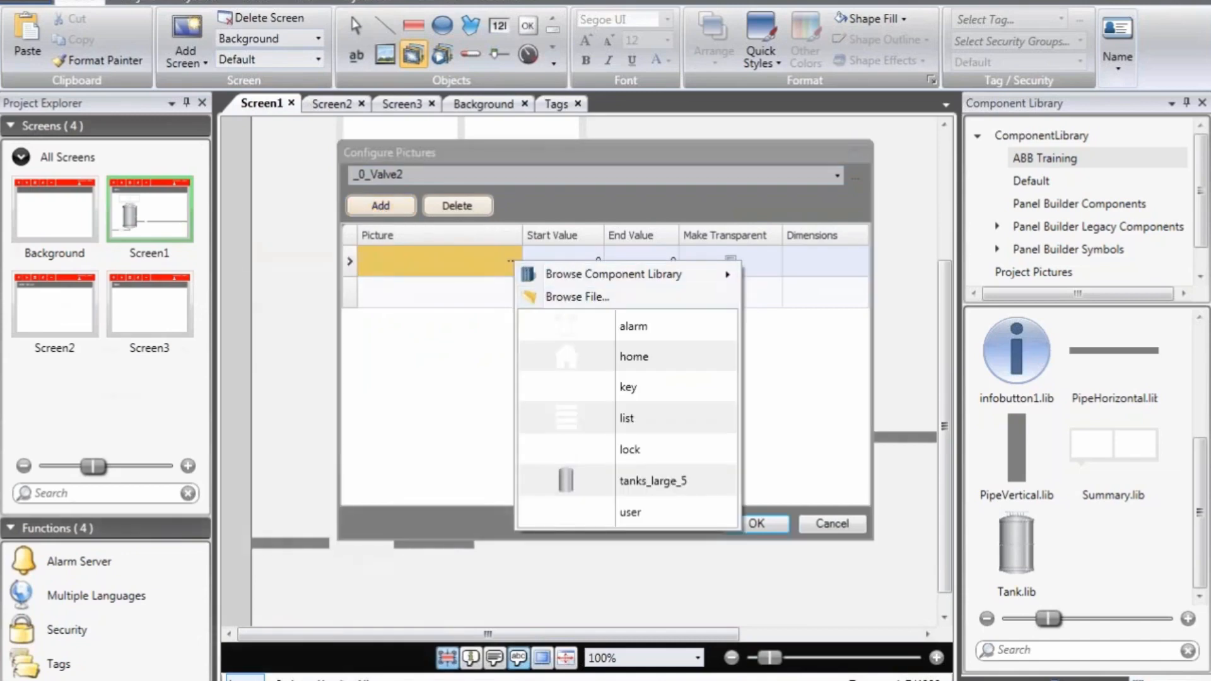
{"action": "scroll", "coordinate": [958, 326], "scroll_direction": "down", "scroll_amount": 3}
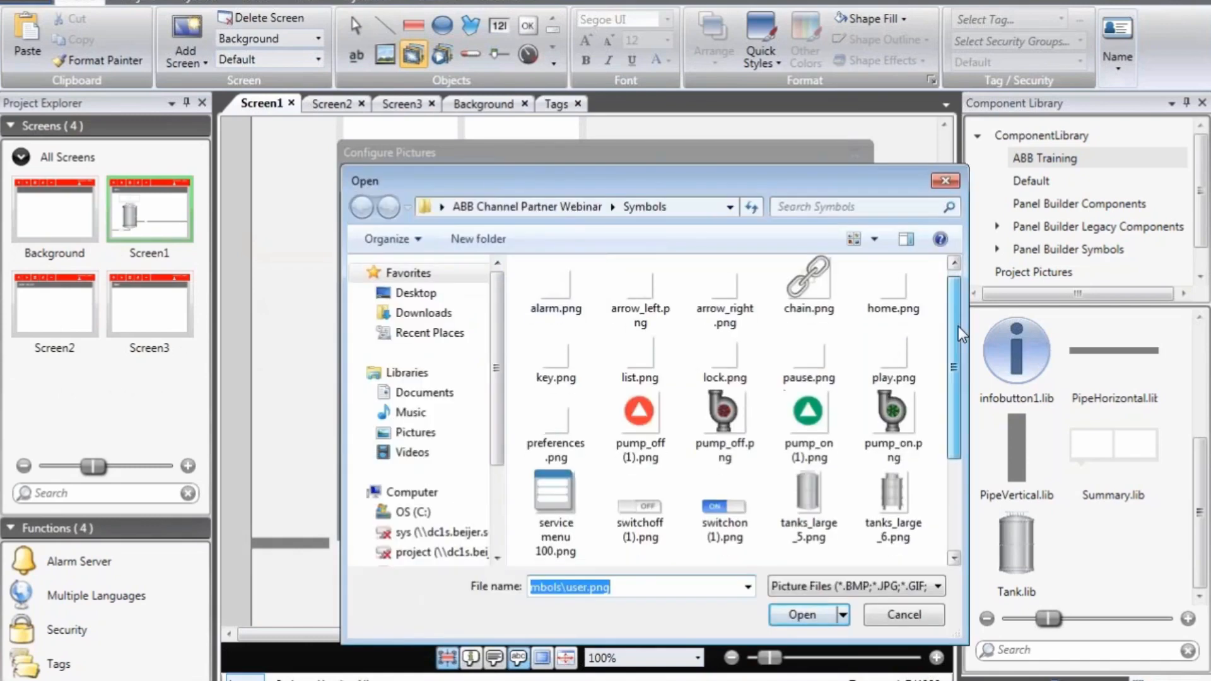
{"action": "double_click", "coordinate": [818, 449]}
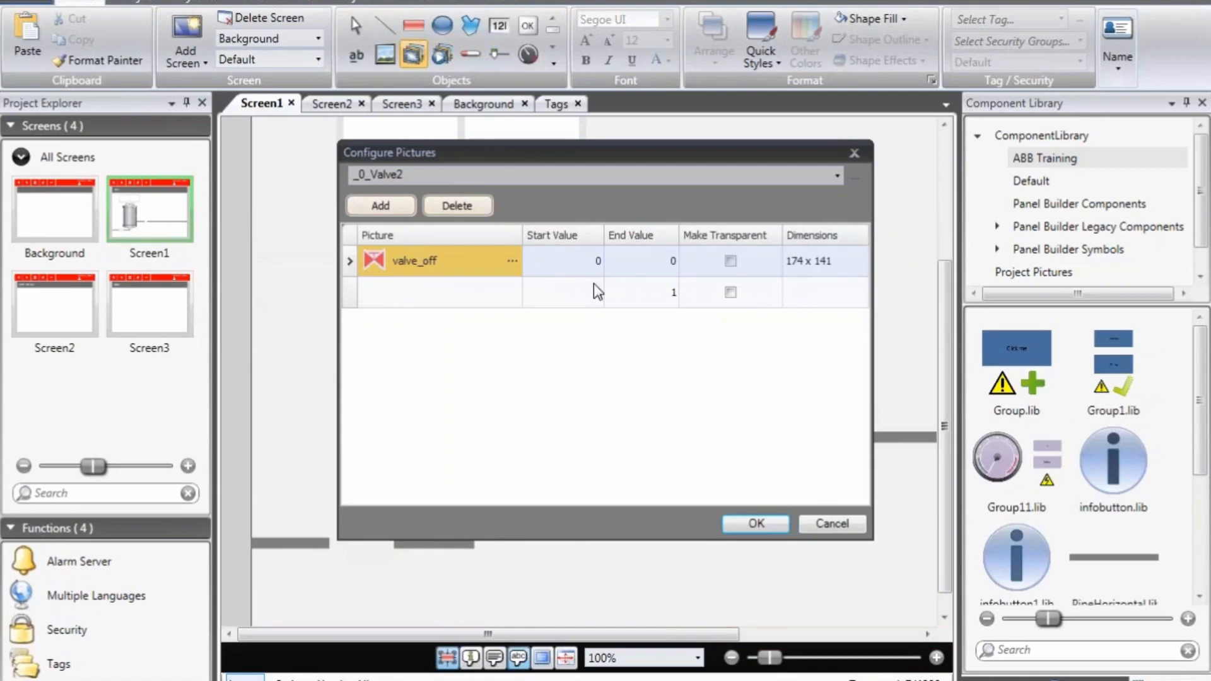
Assign the valve_on picture file to value 1, accept the picture configuration, and align the valve with the inlet pipe
{"action": "left_click", "coordinate": [514, 294]}
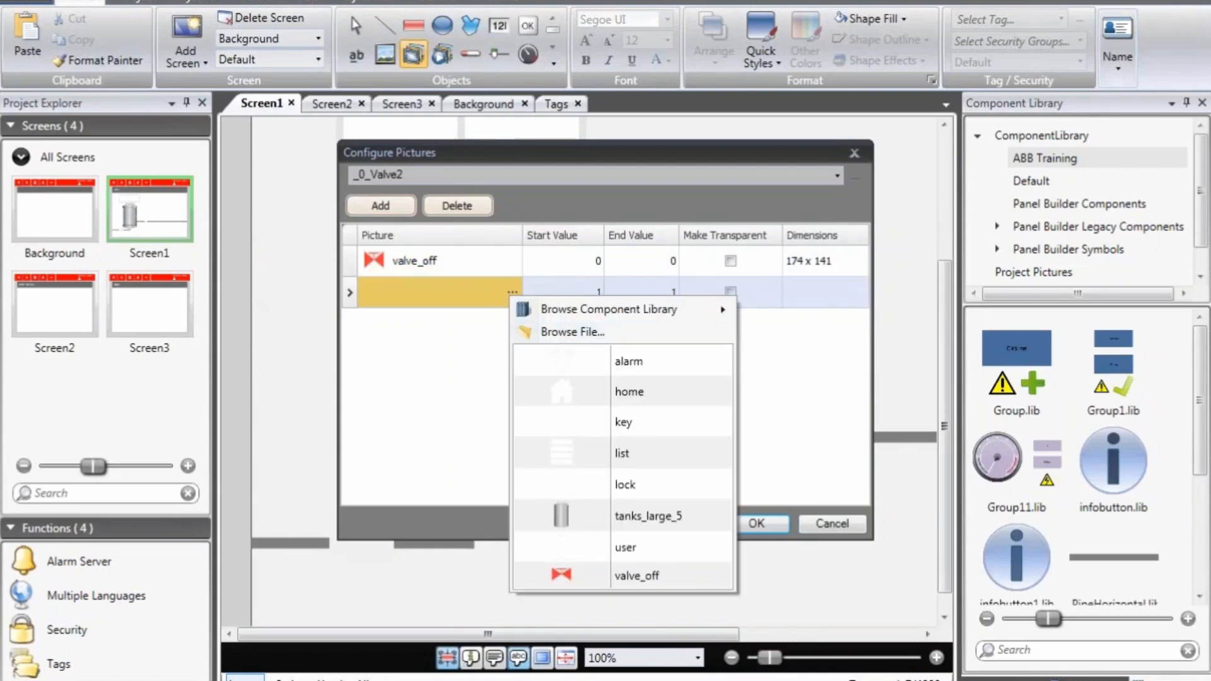
{"action": "left_click", "coordinate": [555, 333]}
{"action": "left_click_drag", "start_coordinate": [952, 397], "coordinate": [954, 505]}
{"action": "double_click", "coordinate": [892, 442]}
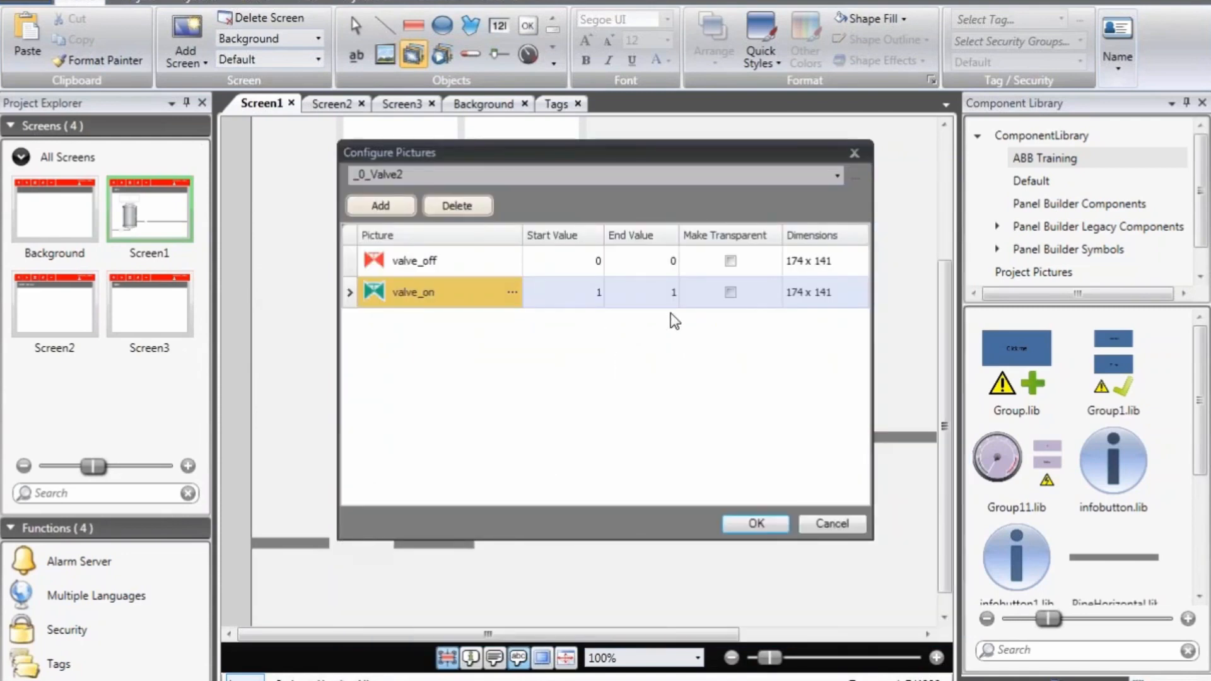
{"action": "left_click", "coordinate": [755, 523]}
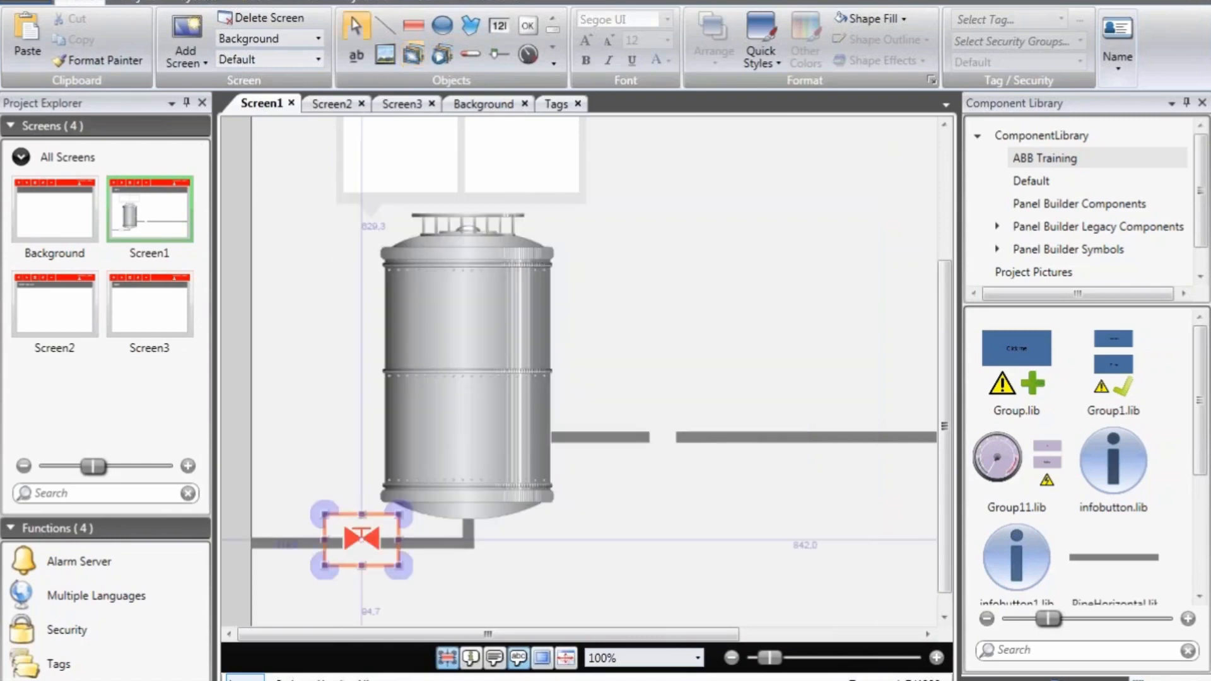
{"action": "left_click_drag", "start_coordinate": [373, 539], "coordinate": [372, 541]}
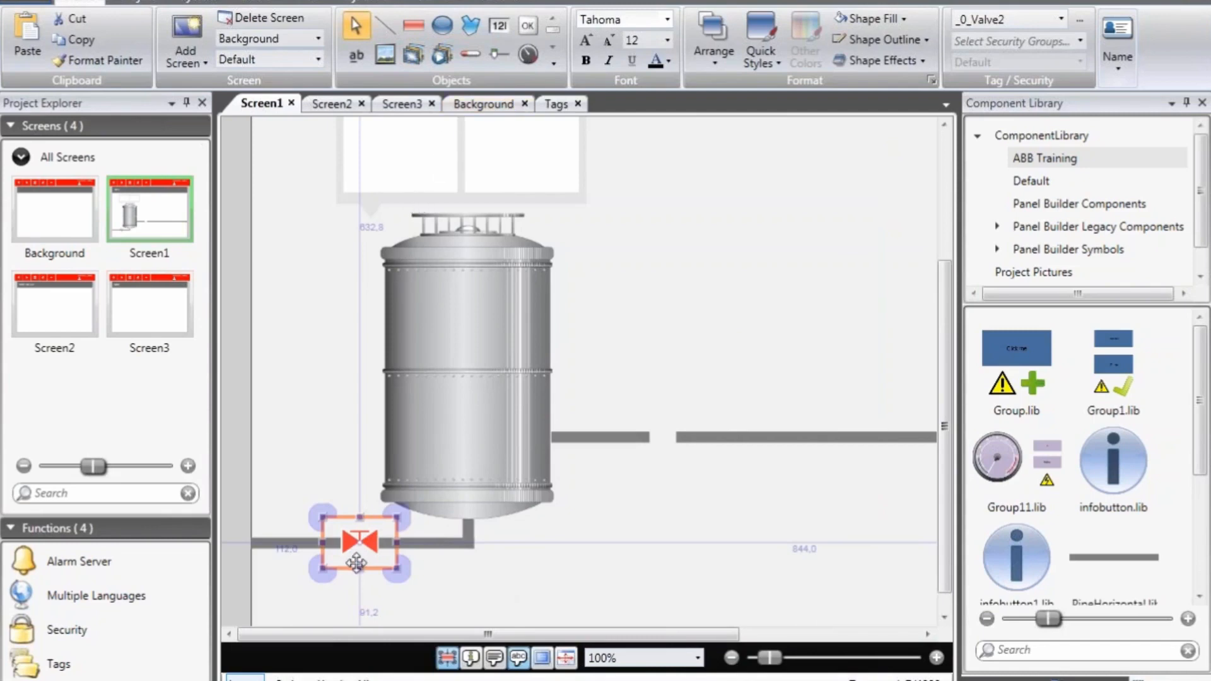
Give the inlet pipe valve a mouse-down Toggle Tag action that uses the _0_Valve2 tag
{"action": "scroll", "coordinate": [356, 563], "scroll_direction": "up", "scroll_amount": 3}
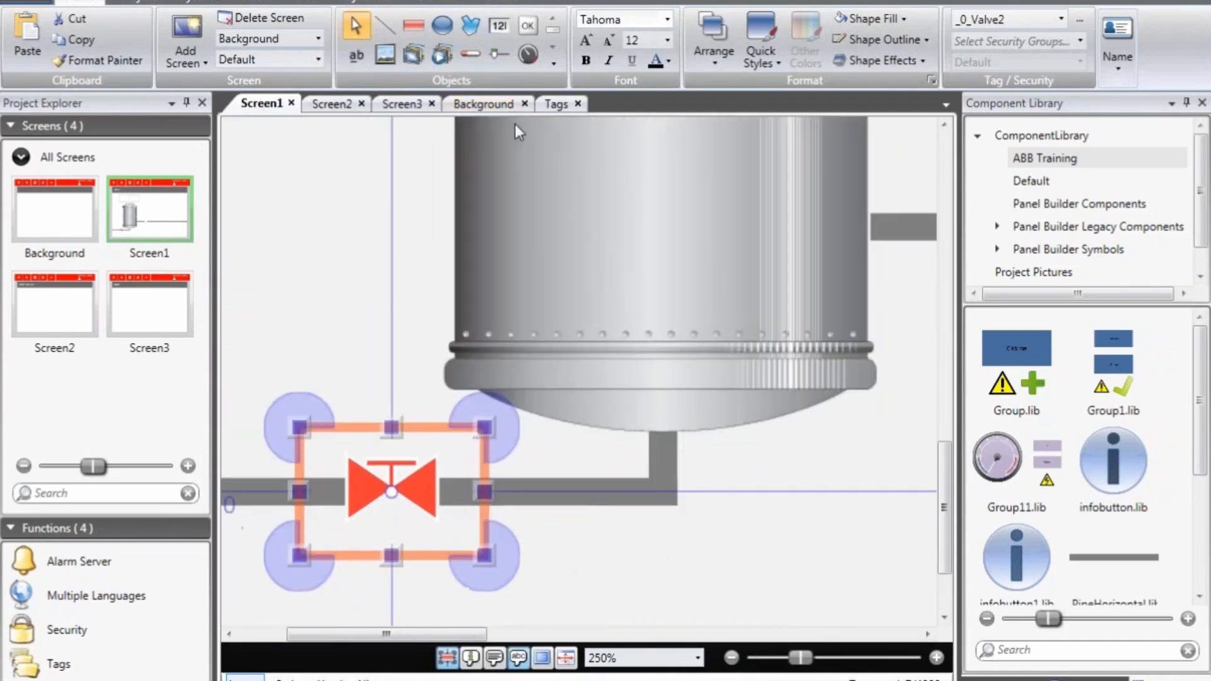
{"action": "left_click", "coordinate": [516, 4]}
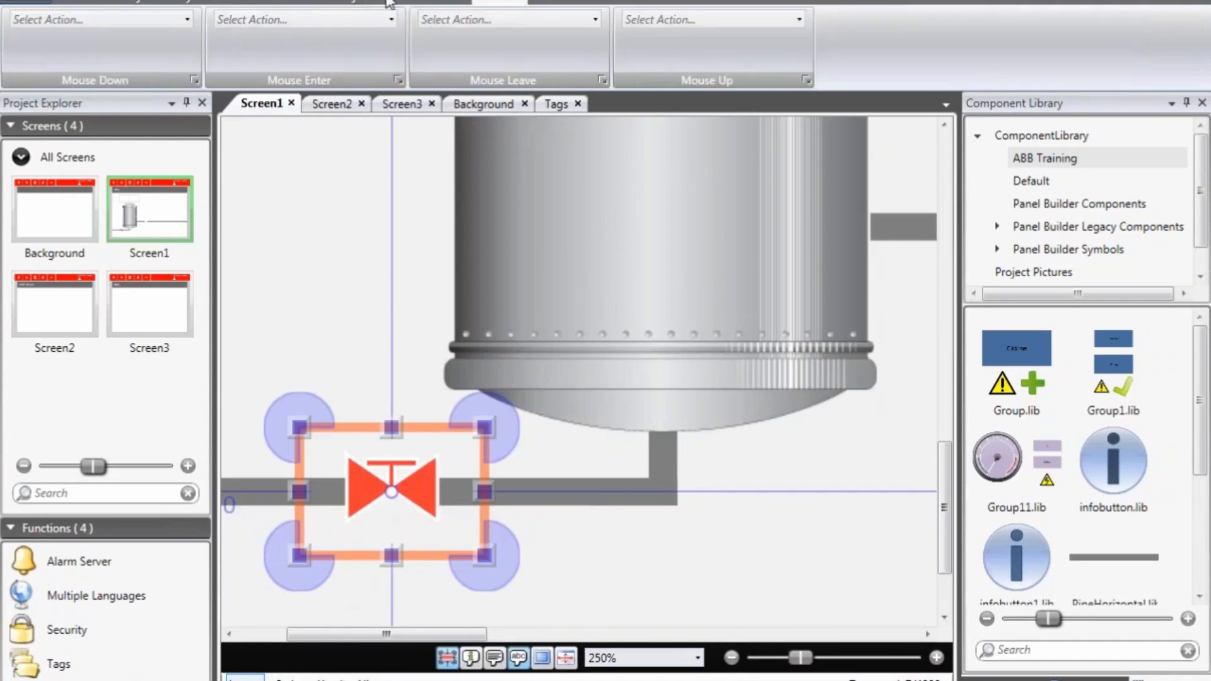
{"action": "left_click", "coordinate": [187, 20]}
{"action": "left_click", "coordinate": [23, 41]}
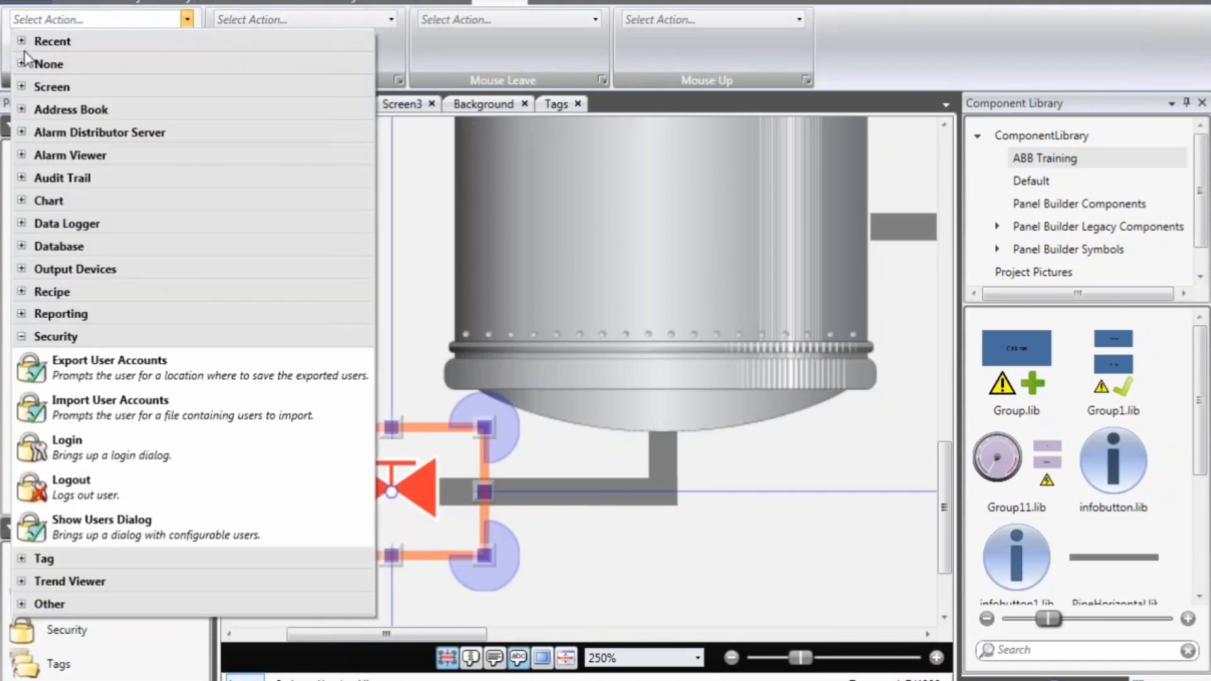
{"action": "left_click", "coordinate": [27, 344]}
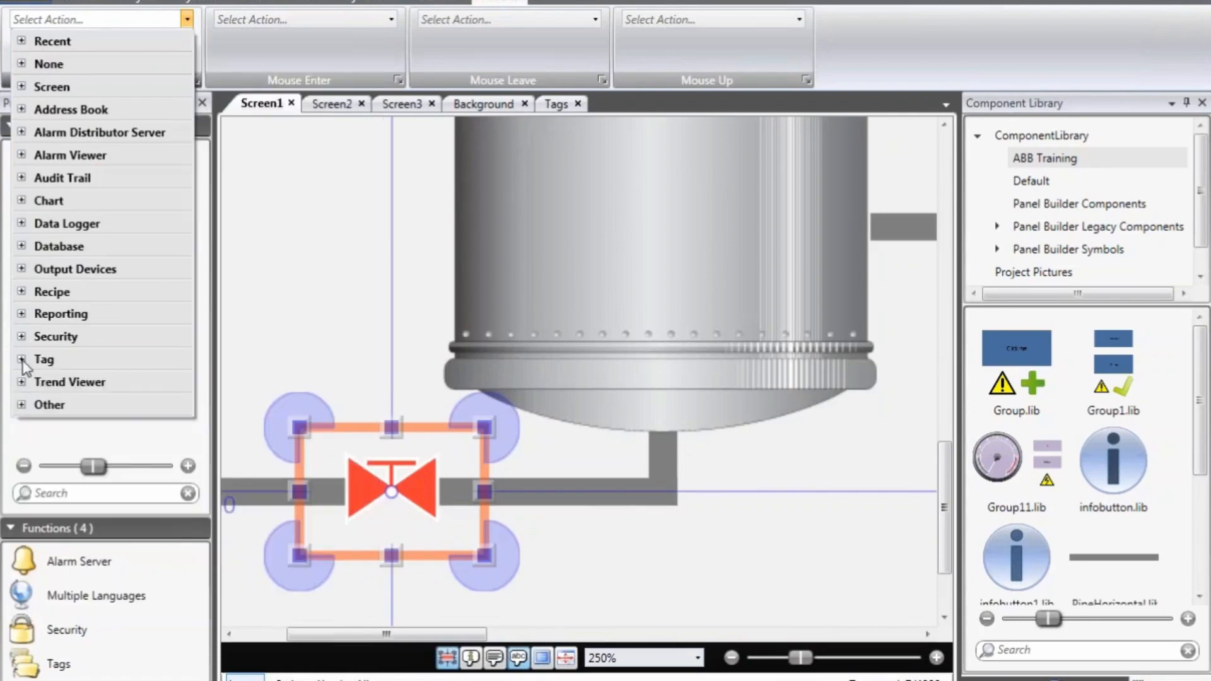
{"action": "left_click", "coordinate": [22, 360]}
{"action": "scroll", "coordinate": [177, 457], "scroll_direction": "down", "scroll_amount": 1}
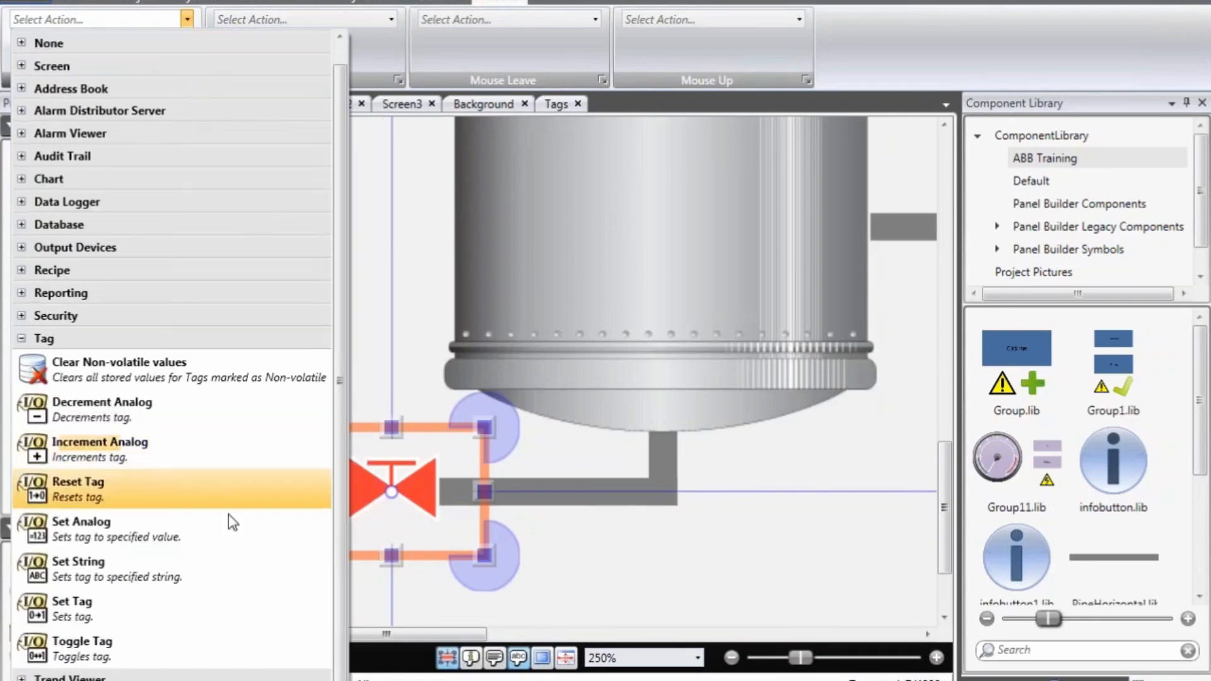
{"action": "left_click", "coordinate": [171, 647]}
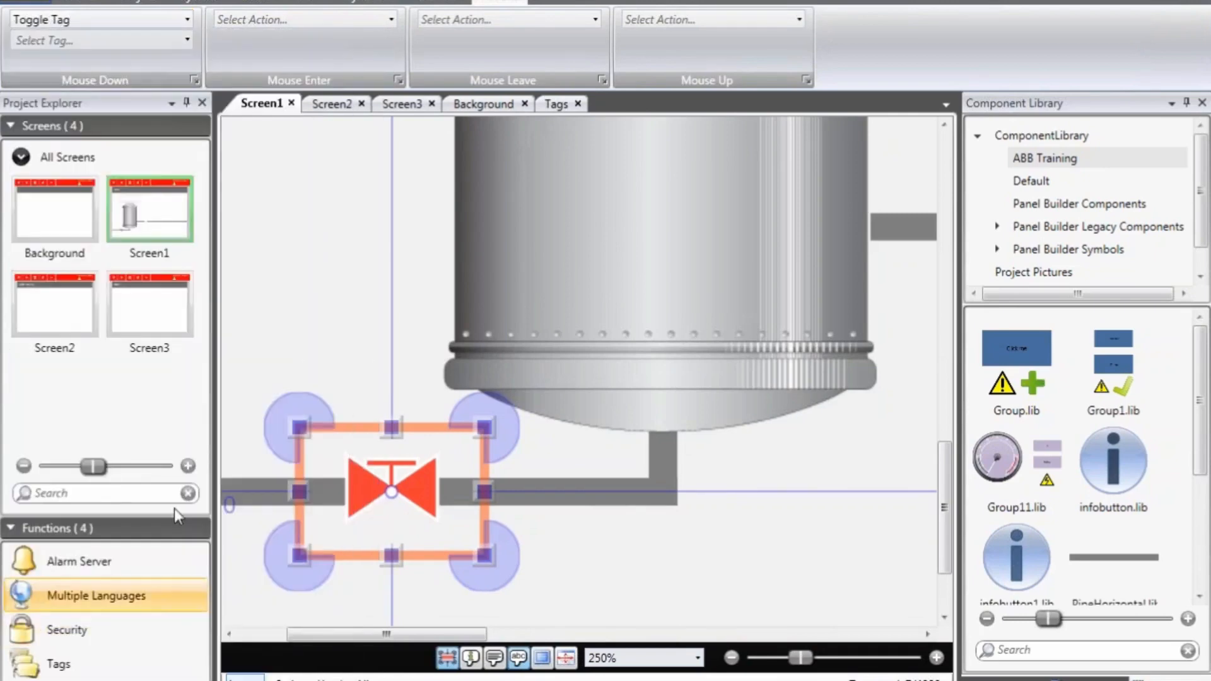
{"action": "left_click", "coordinate": [189, 39]}
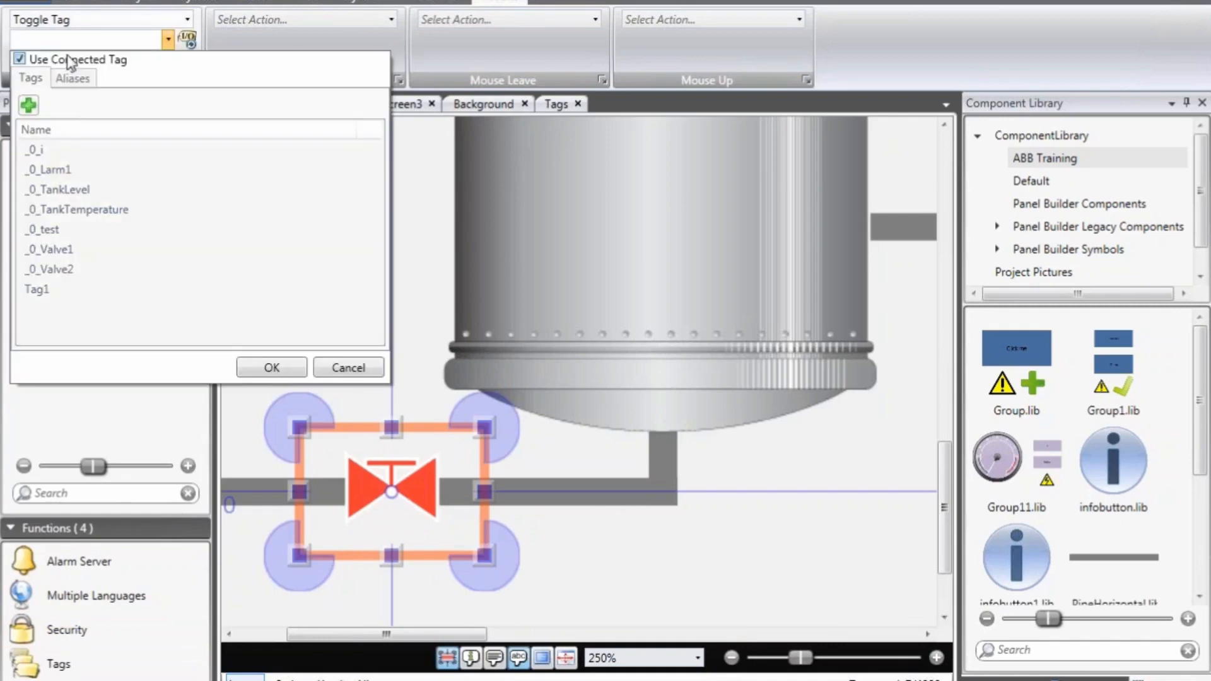
{"action": "left_click", "coordinate": [49, 269]}
{"action": "left_click", "coordinate": [271, 367]}
Copy the inlet valve and place the duplicate over the gap in the outlet pipe
{"action": "scroll", "coordinate": [431, 488], "scroll_direction": "down", "scroll_amount": 2}
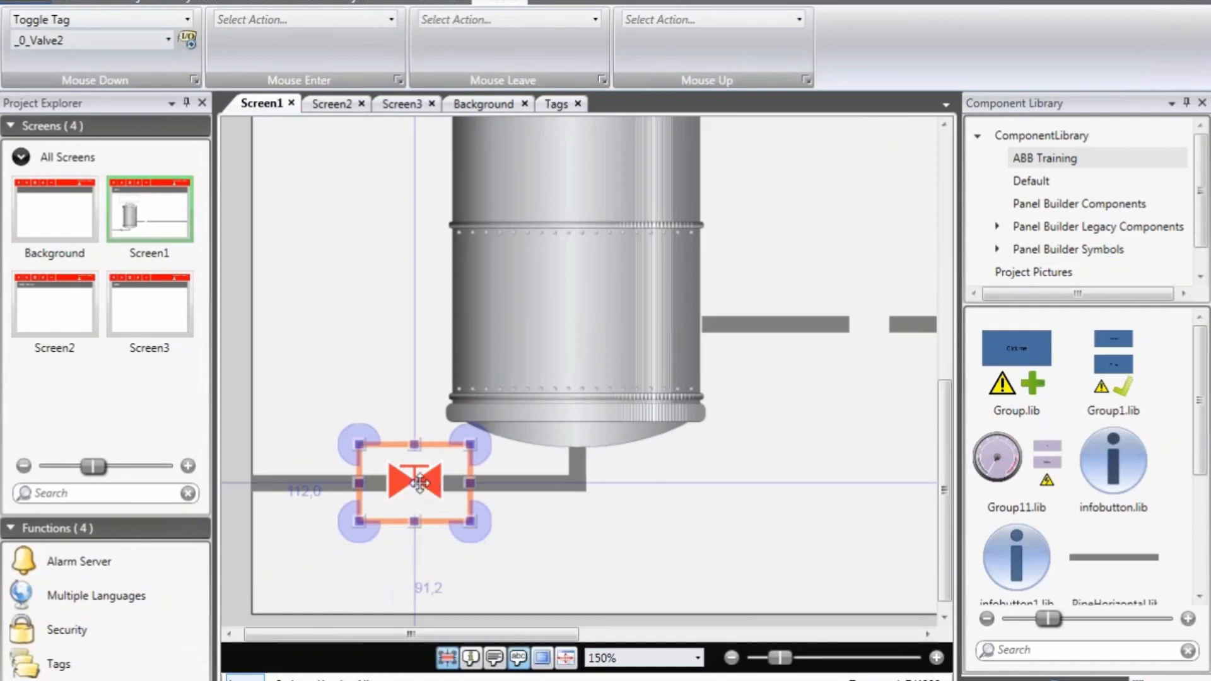
{"action": "right_click", "coordinate": [440, 483]}
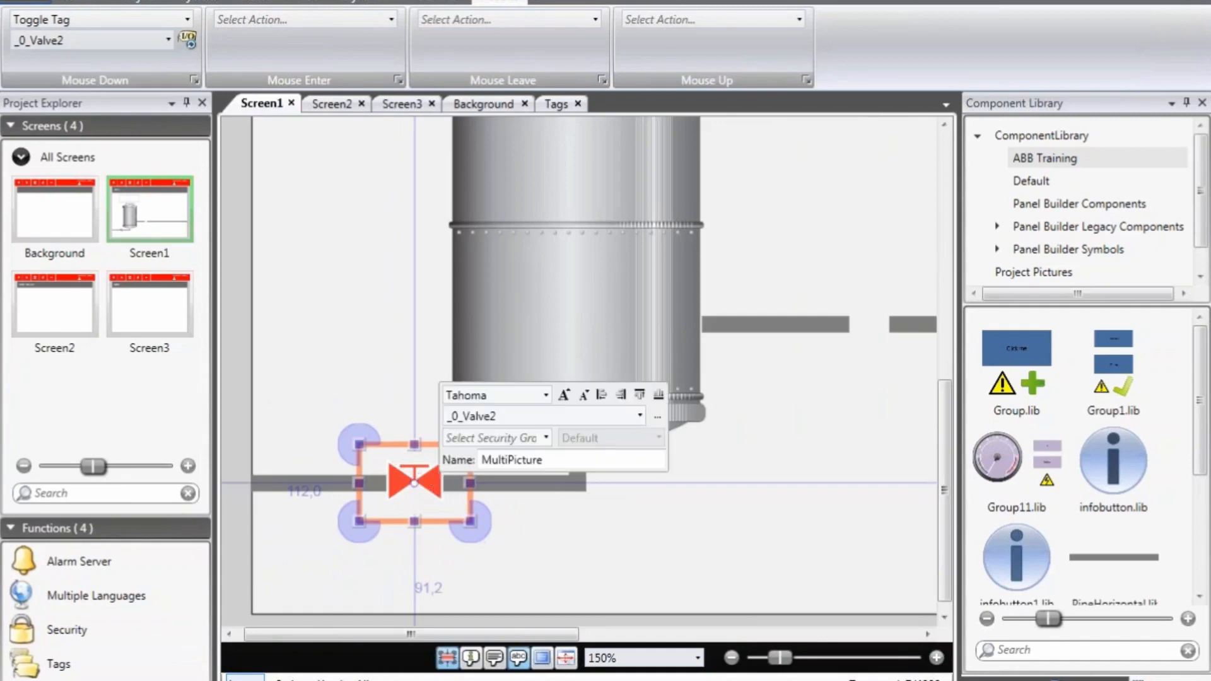
{"action": "left_click", "coordinate": [504, 131]}
{"action": "right_click", "coordinate": [795, 247]}
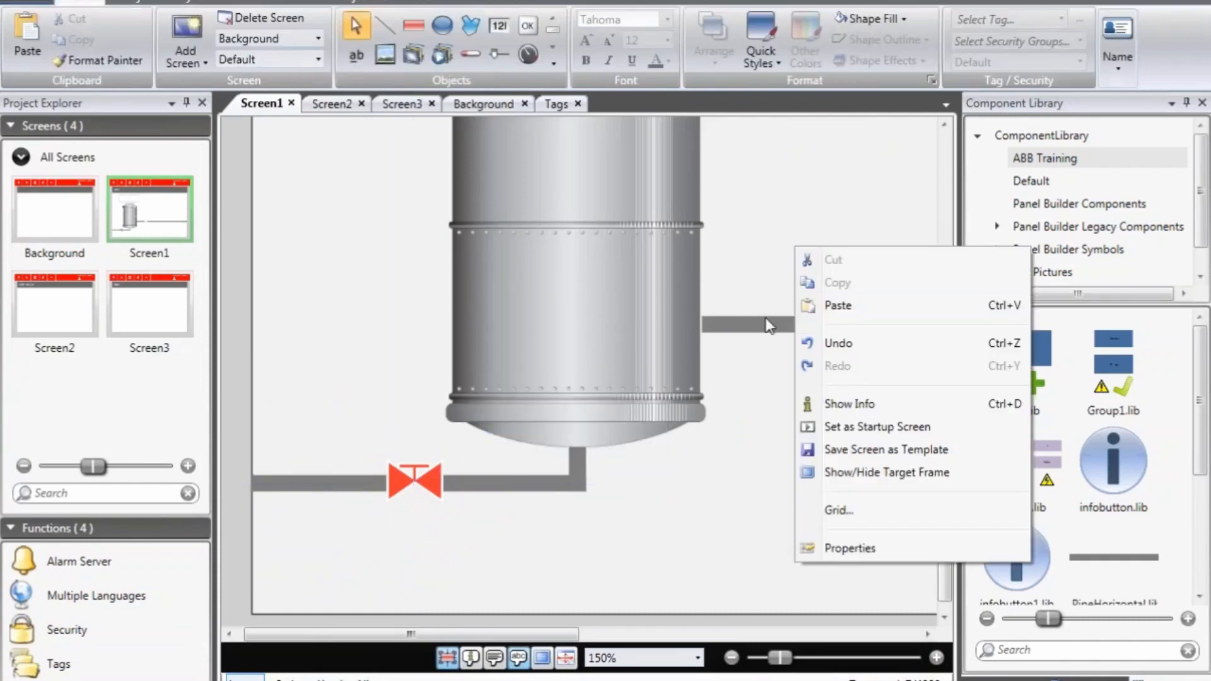
{"action": "left_click", "coordinate": [837, 305]}
{"action": "left_click_drag", "start_coordinate": [453, 475], "coordinate": [916, 309]}
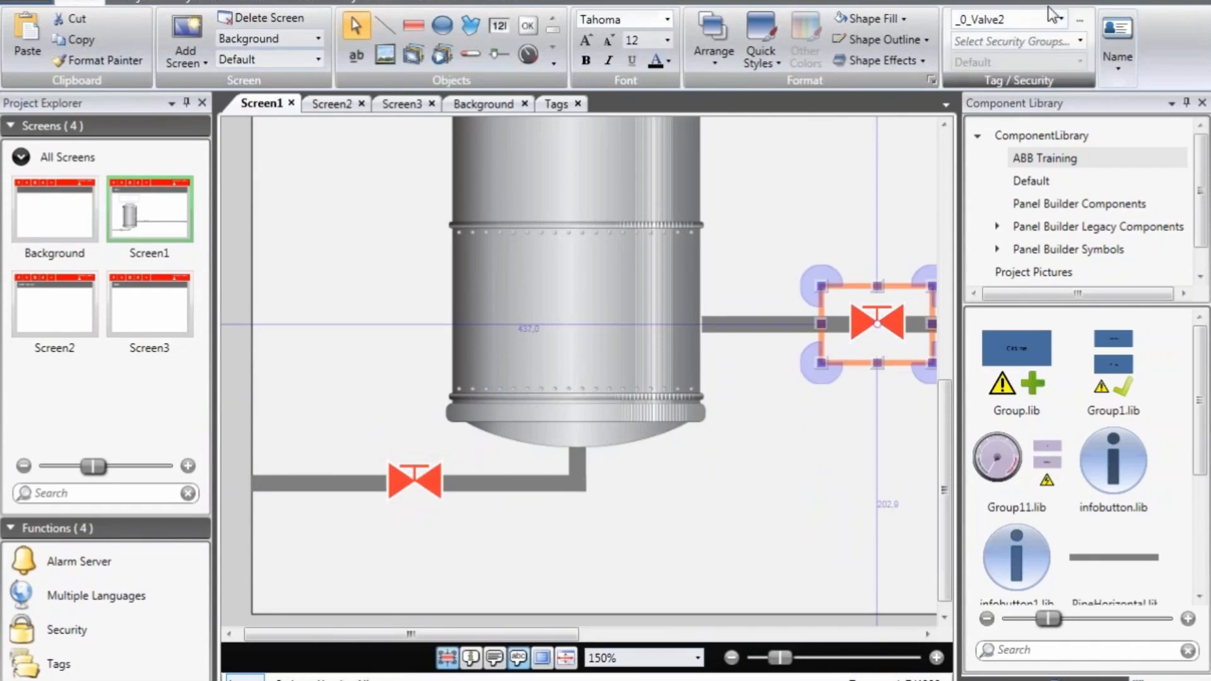
Connect the outlet pipe valve to the _0_Valve1 tag
{"action": "left_click", "coordinate": [1061, 19]}
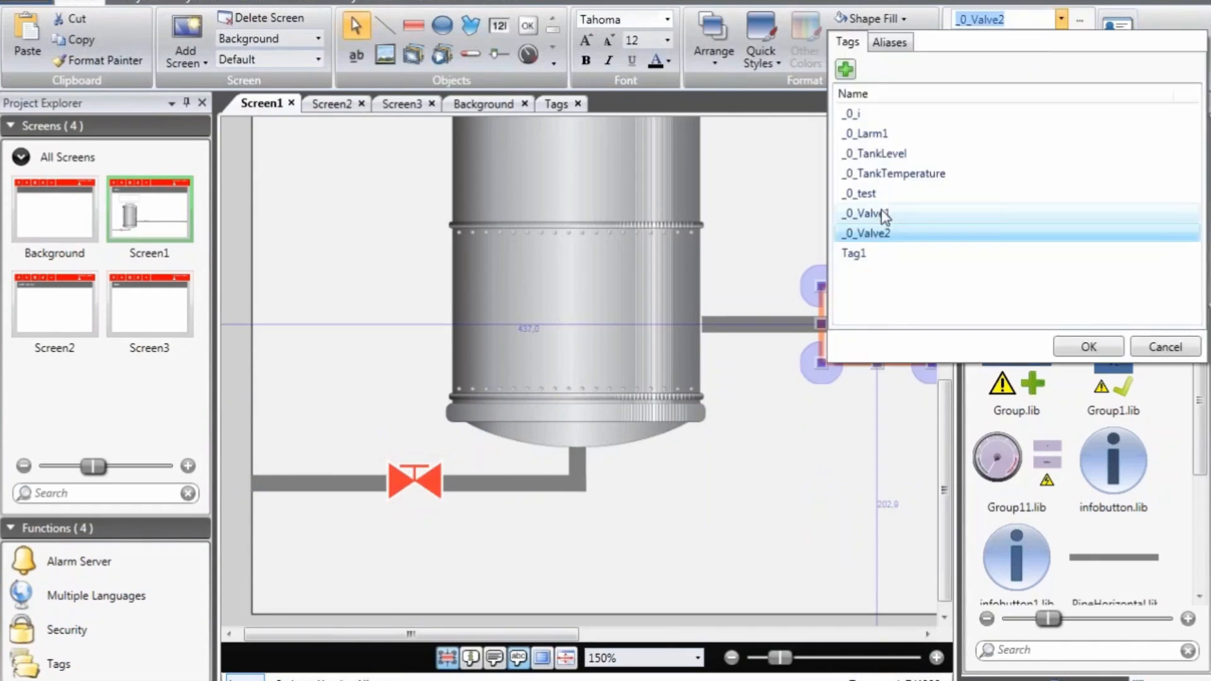
{"action": "double_click", "coordinate": [883, 214]}
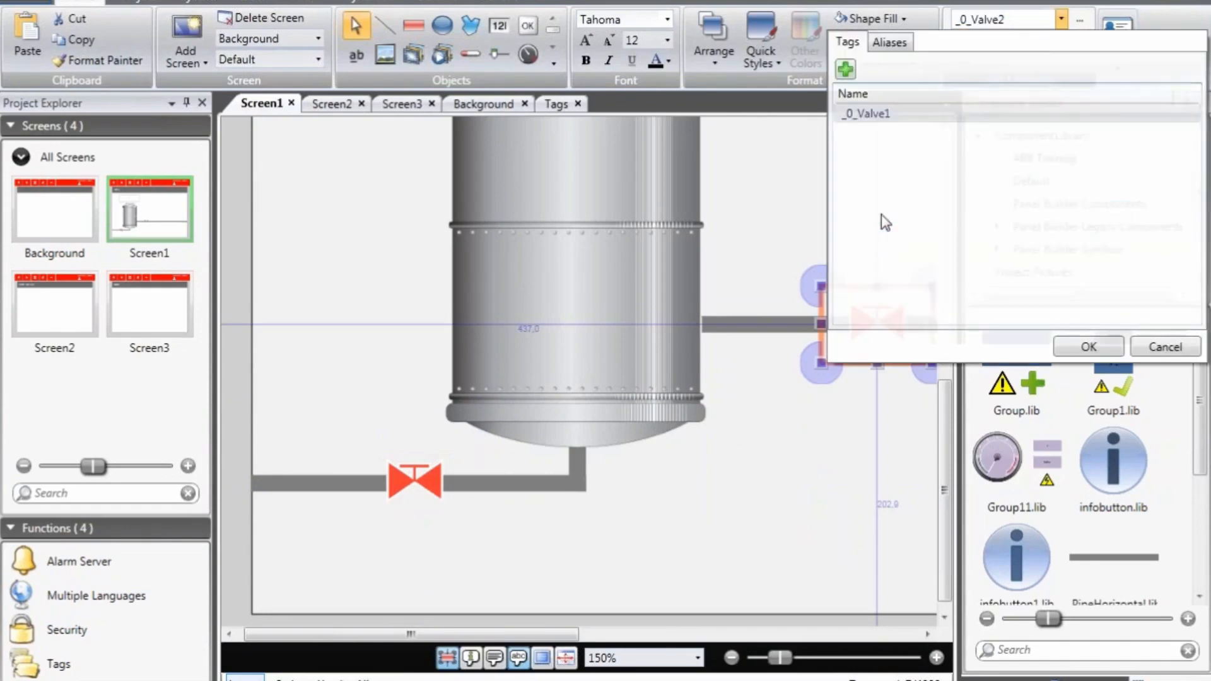
{"action": "left_click", "coordinate": [805, 461]}
Draw a tall linear meter over the front of the tank and set its orientation to Vertical
{"action": "scroll", "coordinate": [806, 461], "scroll_direction": "down", "scroll_amount": 2}
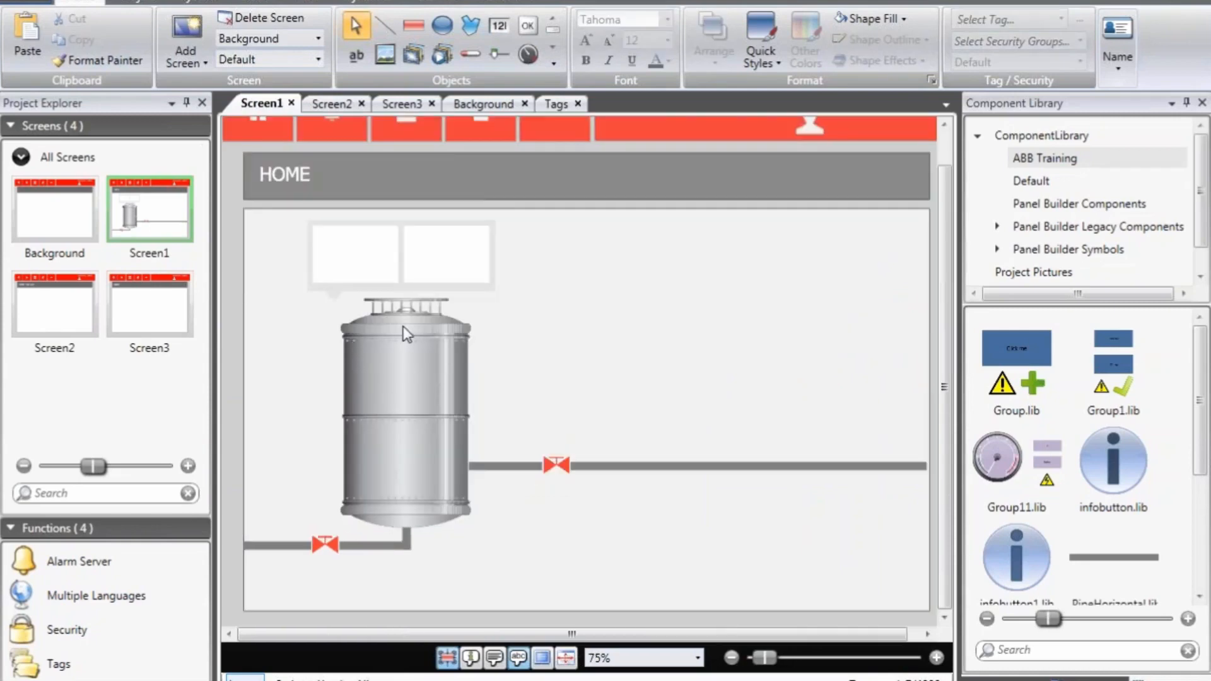
{"action": "left_click", "coordinate": [469, 56]}
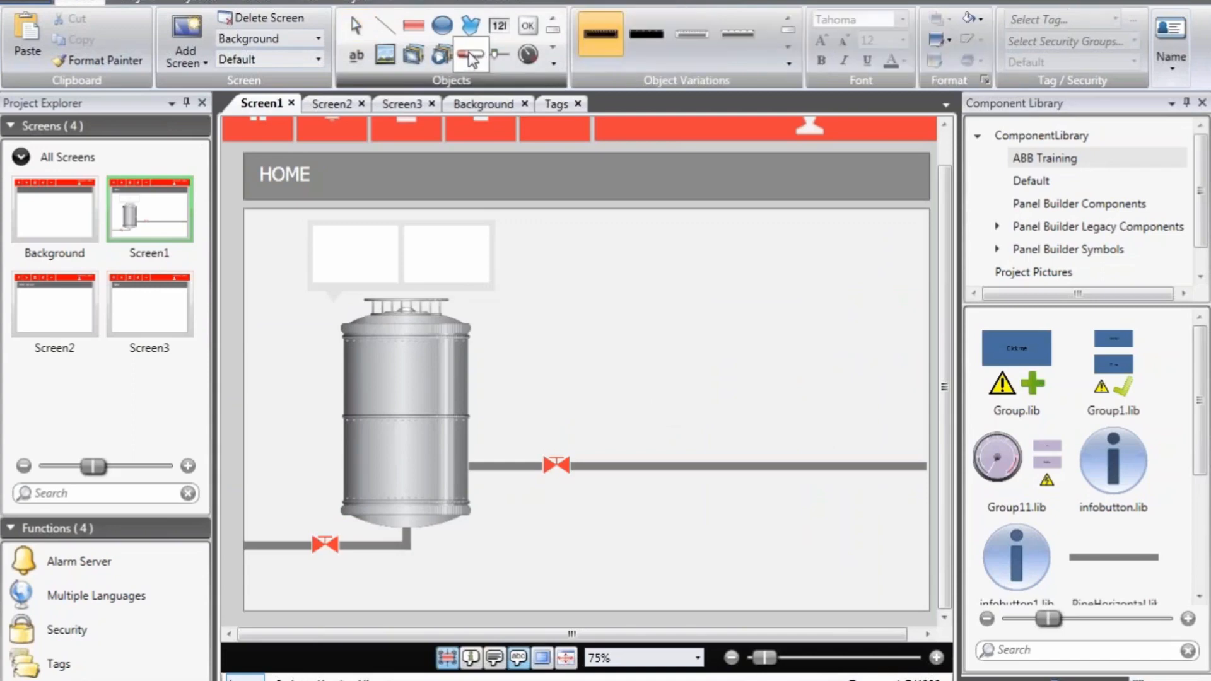
{"action": "left_click_drag", "start_coordinate": [365, 334], "coordinate": [418, 506]}
{"action": "left_click", "coordinate": [418, 500]}
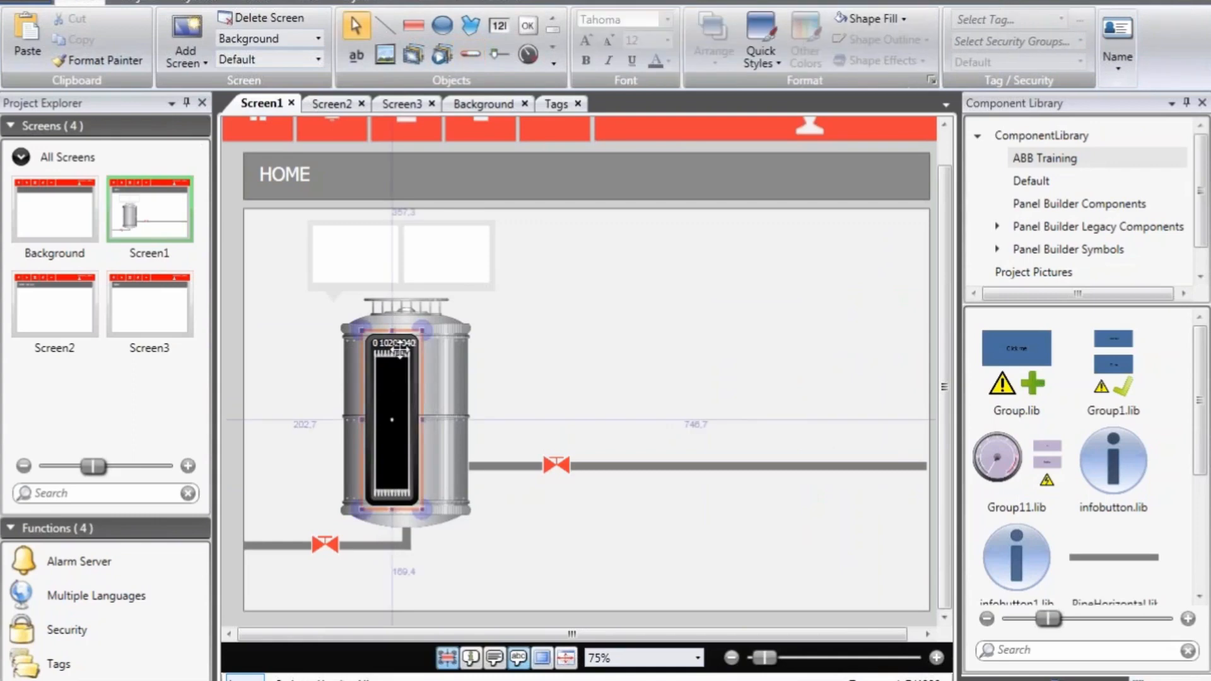
{"action": "left_click", "coordinate": [449, 2]}
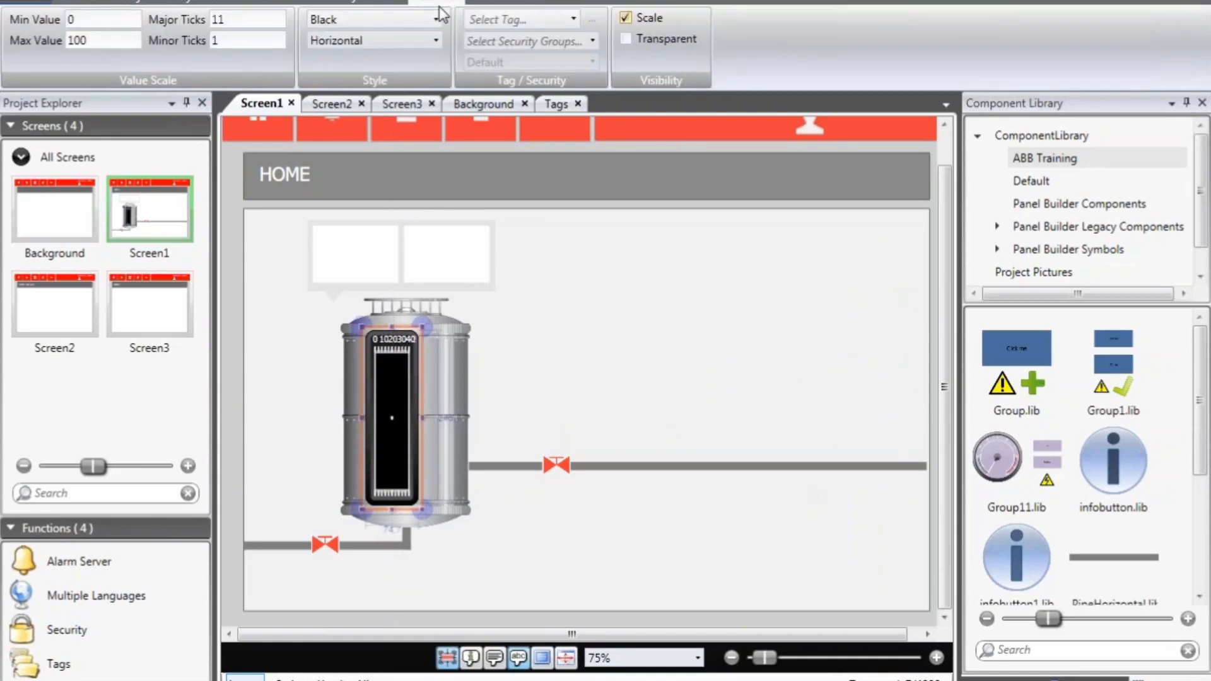
{"action": "left_click", "coordinate": [437, 41]}
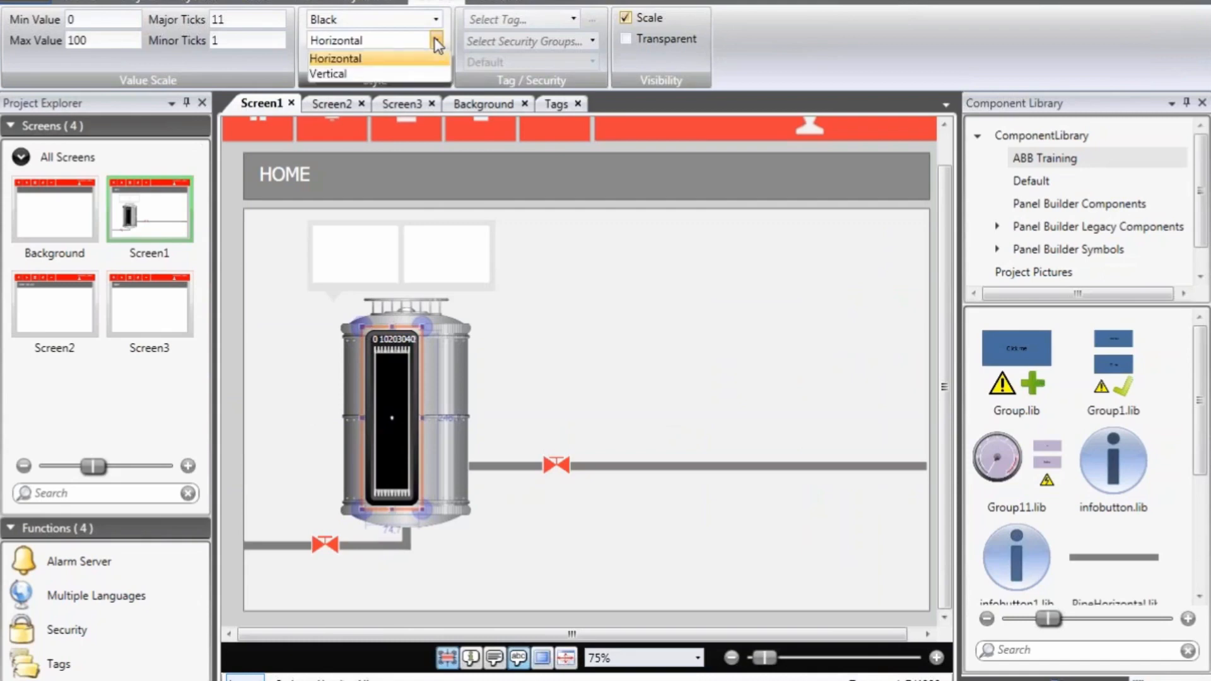
{"action": "left_click", "coordinate": [419, 74]}
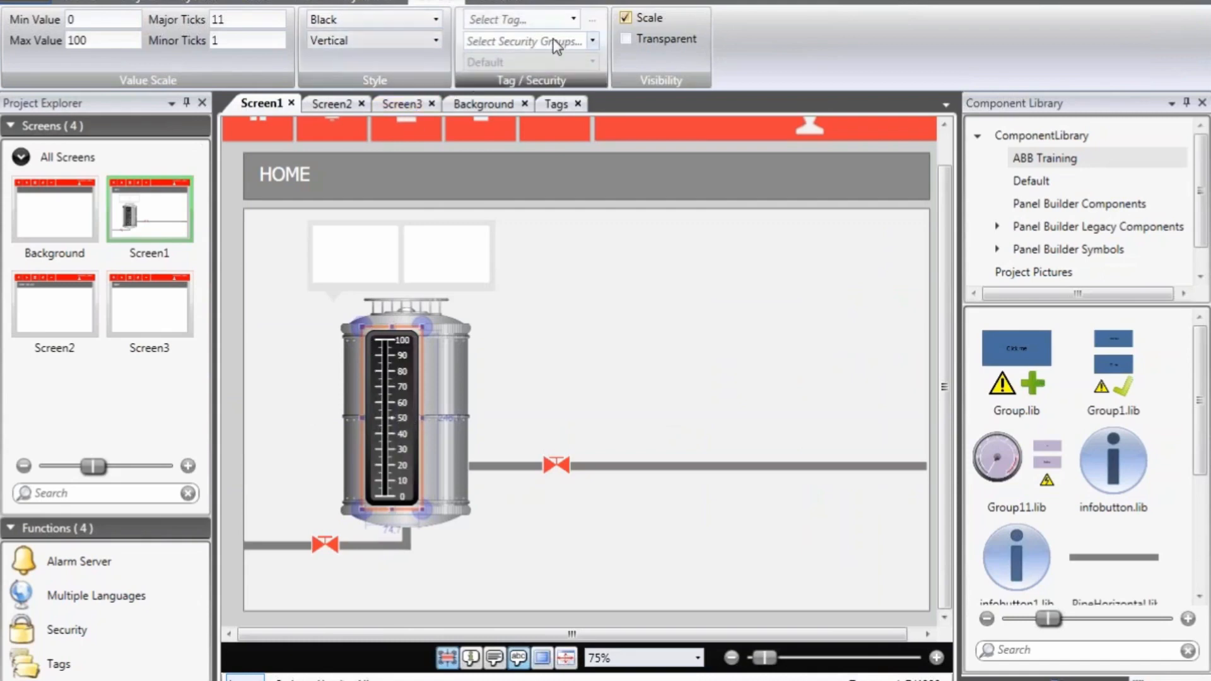
Make the tank's linear meter transparent and hide its scale
{"action": "left_click", "coordinate": [625, 39]}
{"action": "left_click", "coordinate": [625, 39]}
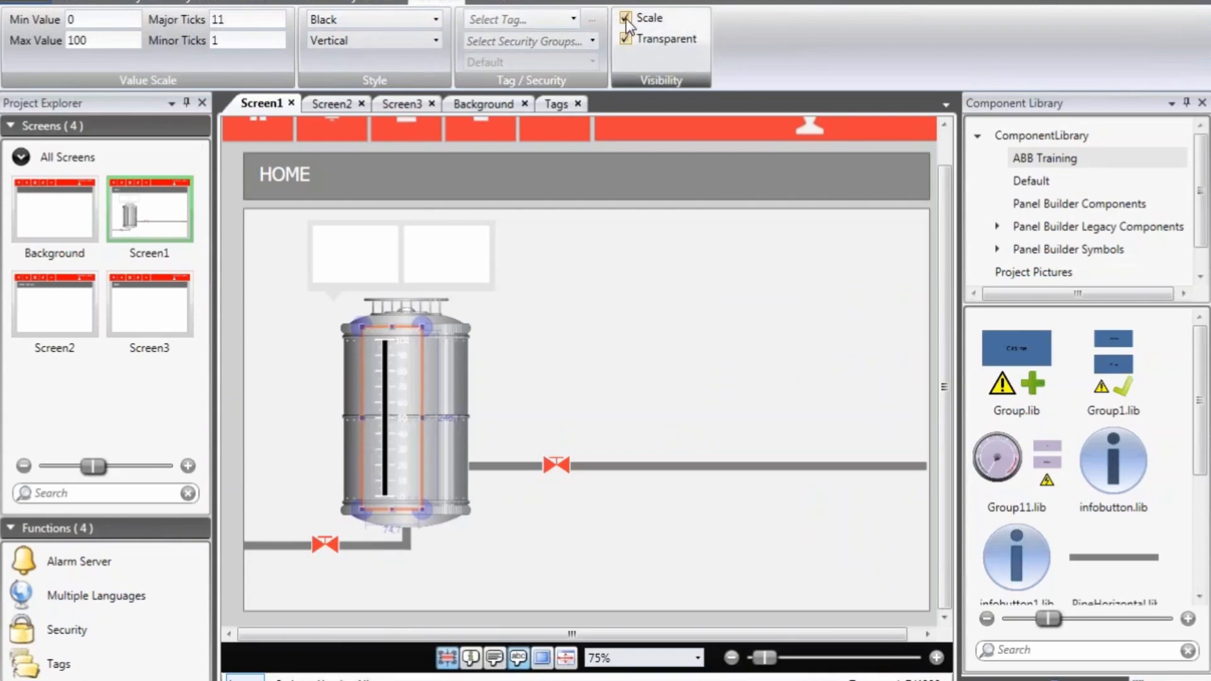
{"action": "left_click", "coordinate": [624, 18]}
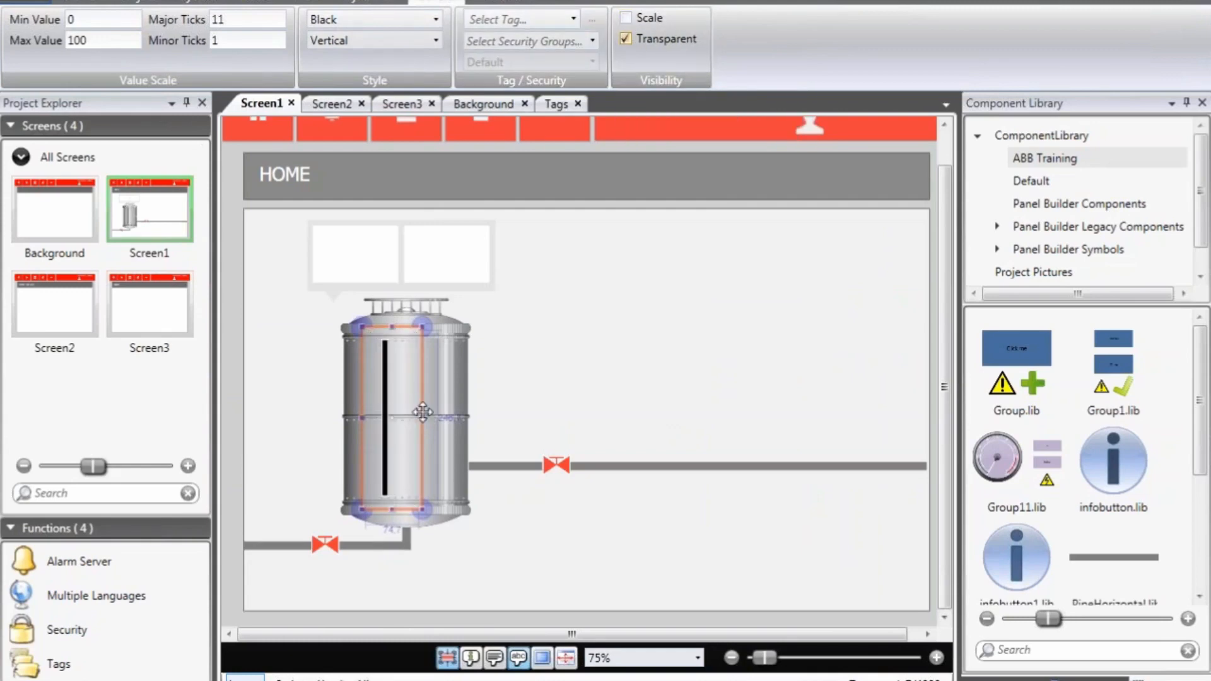
Widen the linear meter on the tank and connect it to the _0_TankLevel tag
{"action": "left_click_drag", "start_coordinate": [435, 419], "coordinate": [385, 402]}
{"action": "key", "text": "alt"}
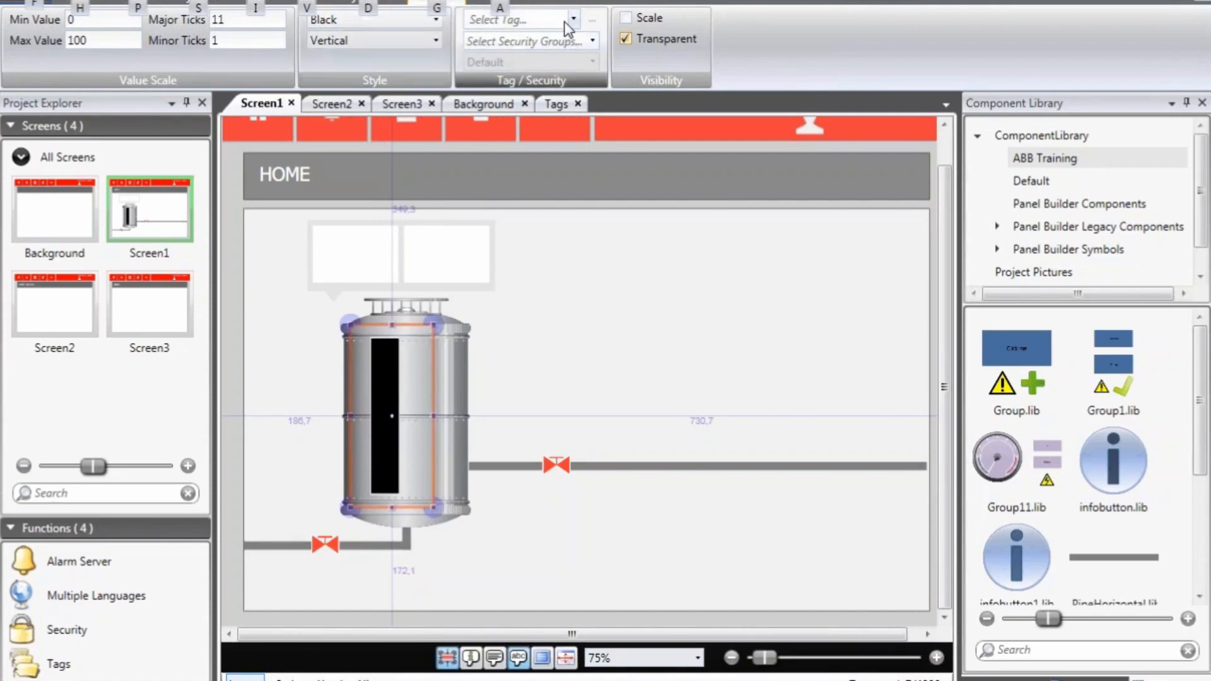
{"action": "left_click", "coordinate": [573, 19]}
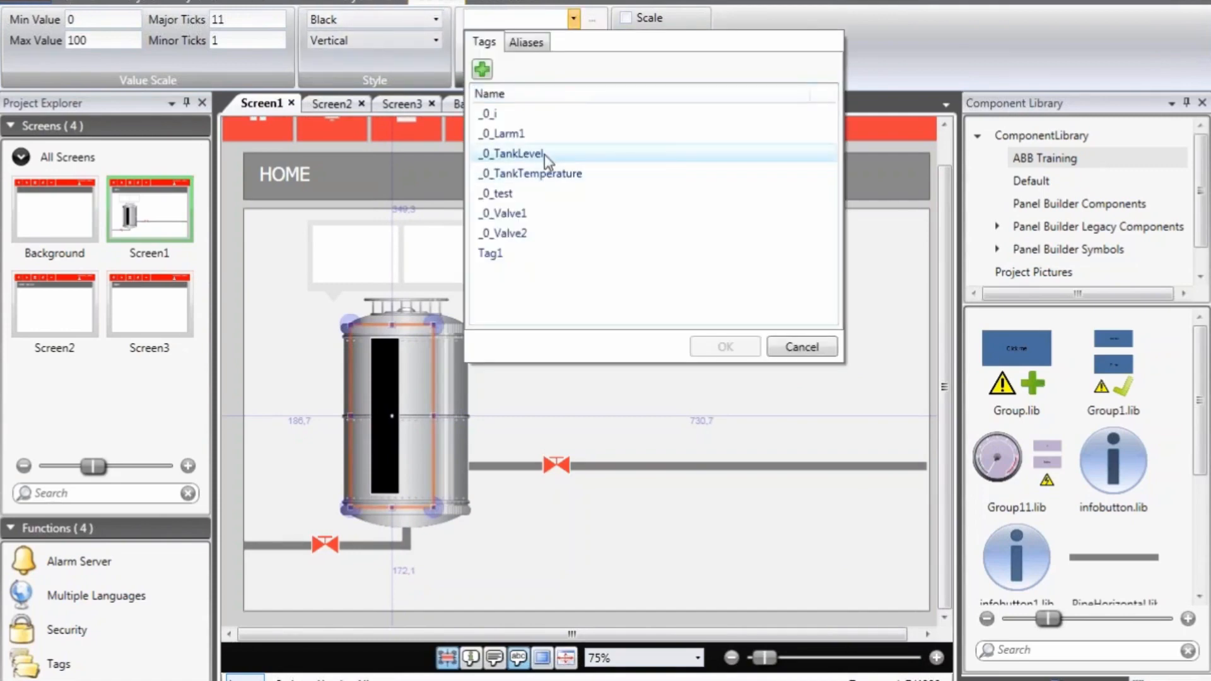
{"action": "double_click", "coordinate": [546, 153]}
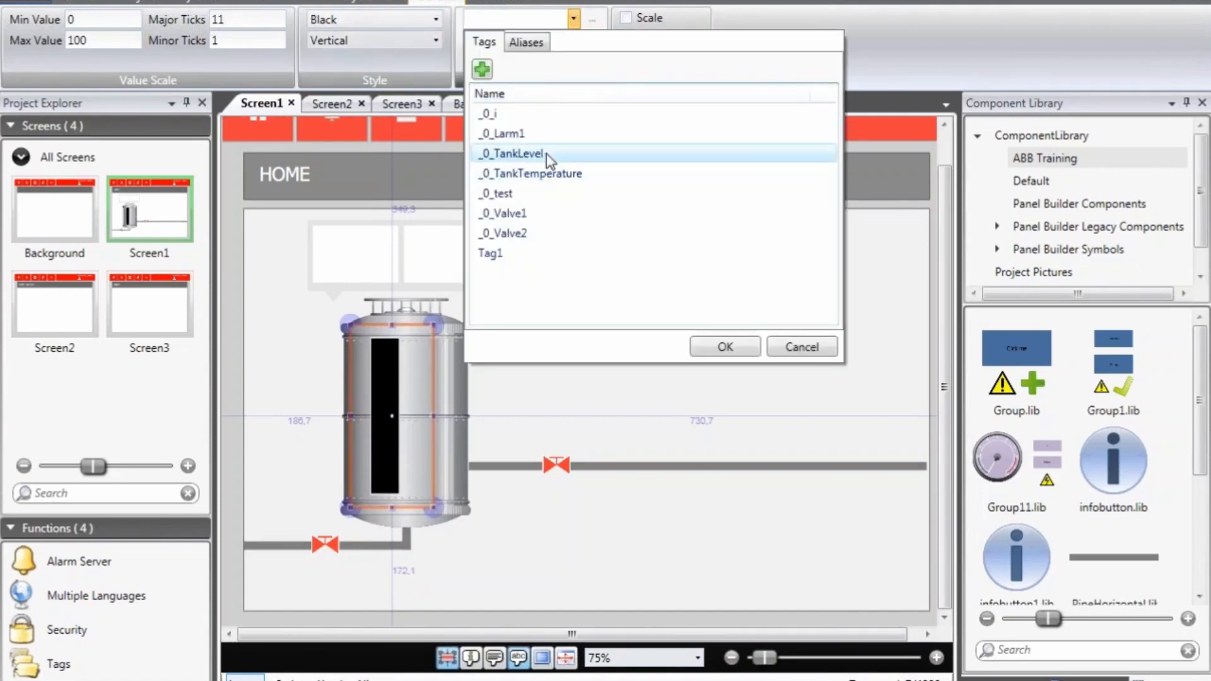
{"action": "left_click", "coordinate": [610, 244]}
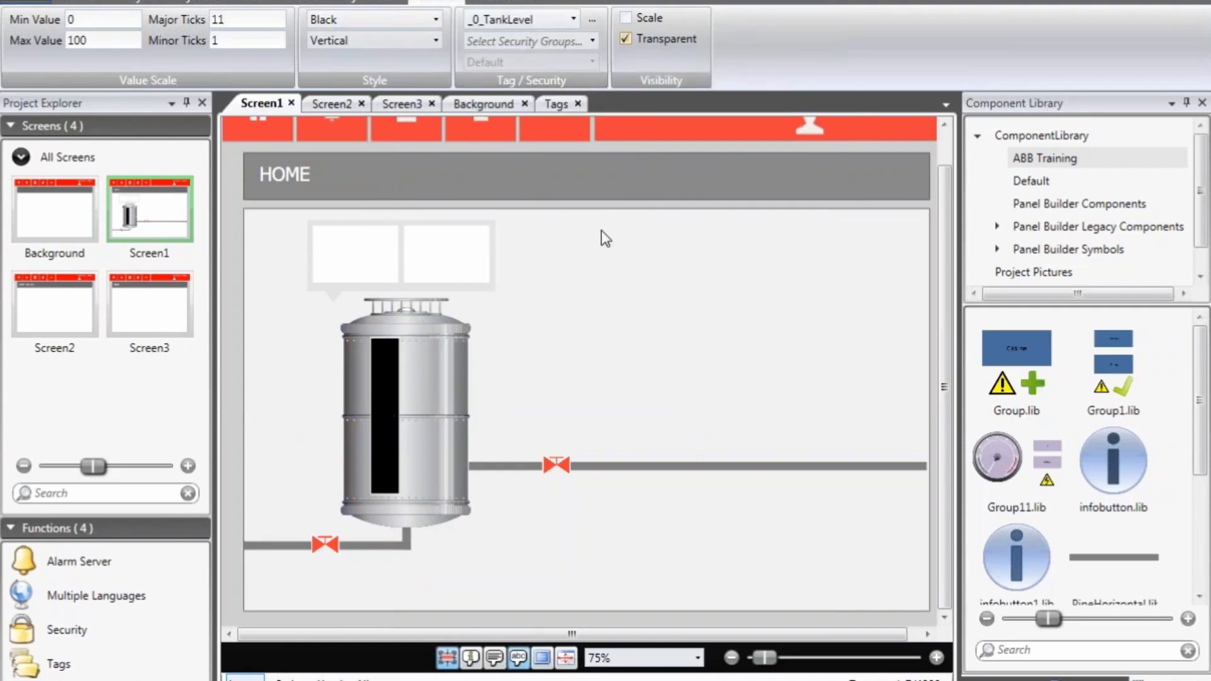
Draw an analog numeric object over the left white box of the callout above the tank
{"action": "left_click", "coordinate": [499, 25]}
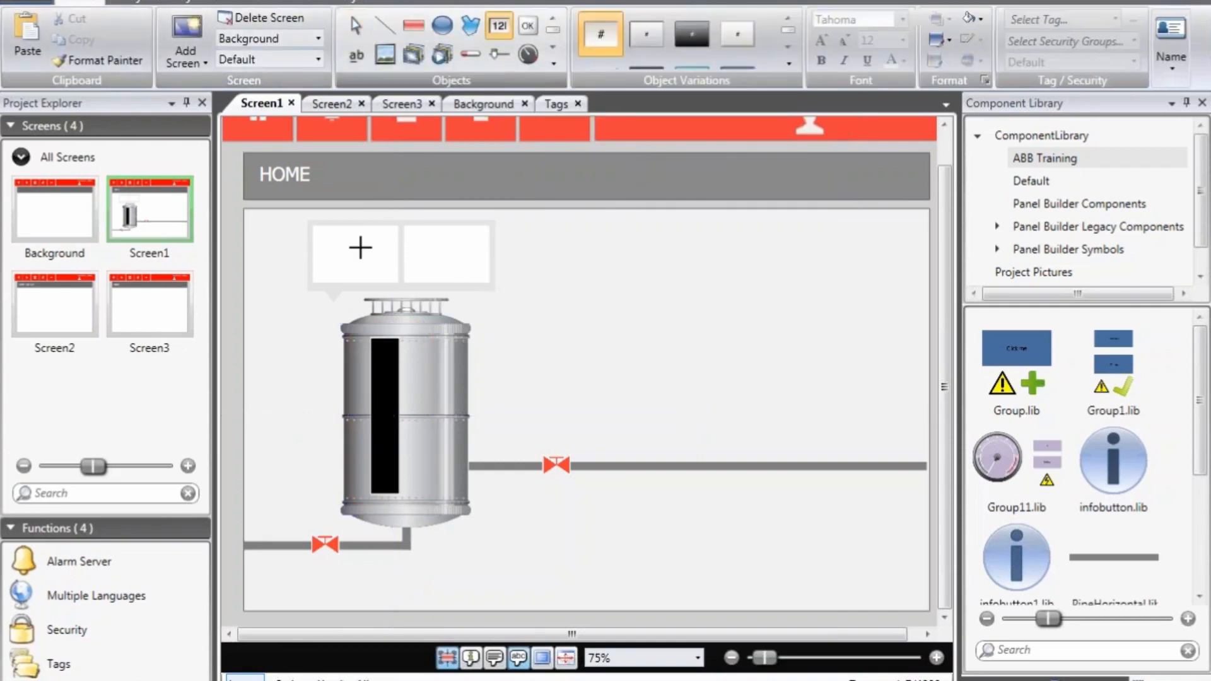
{"action": "left_click_drag", "start_coordinate": [318, 231], "coordinate": [395, 276]}
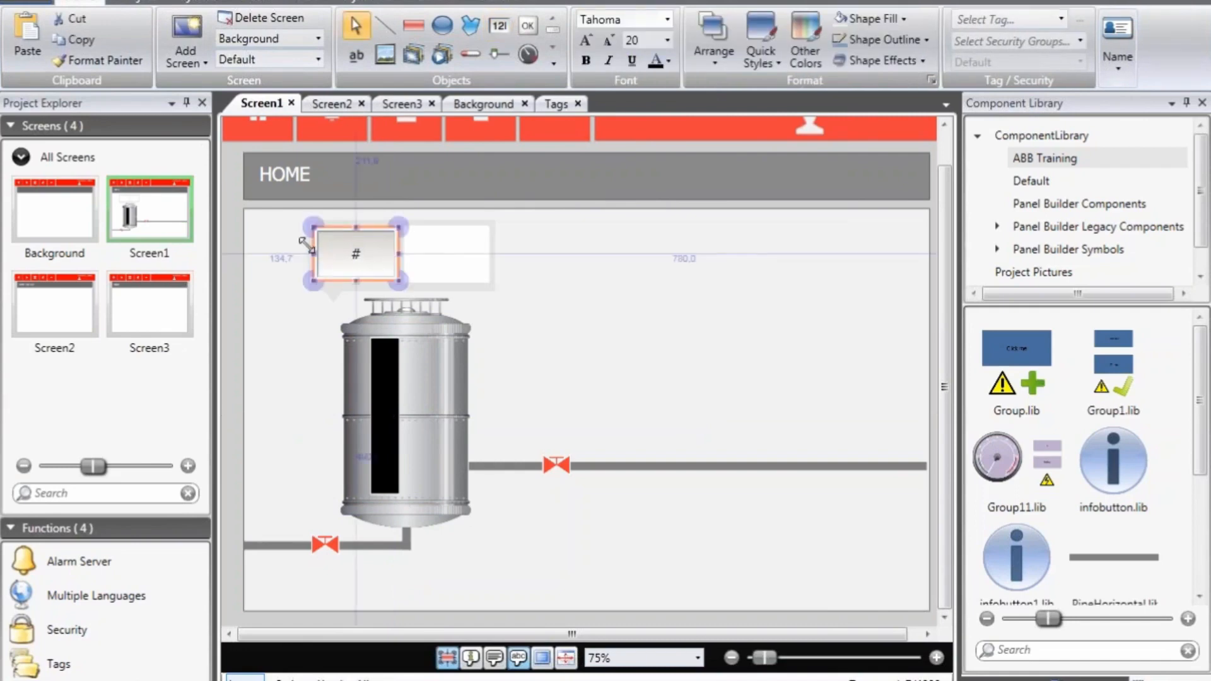
{"action": "scroll", "coordinate": [306, 245], "scroll_direction": "up", "scroll_amount": 3}
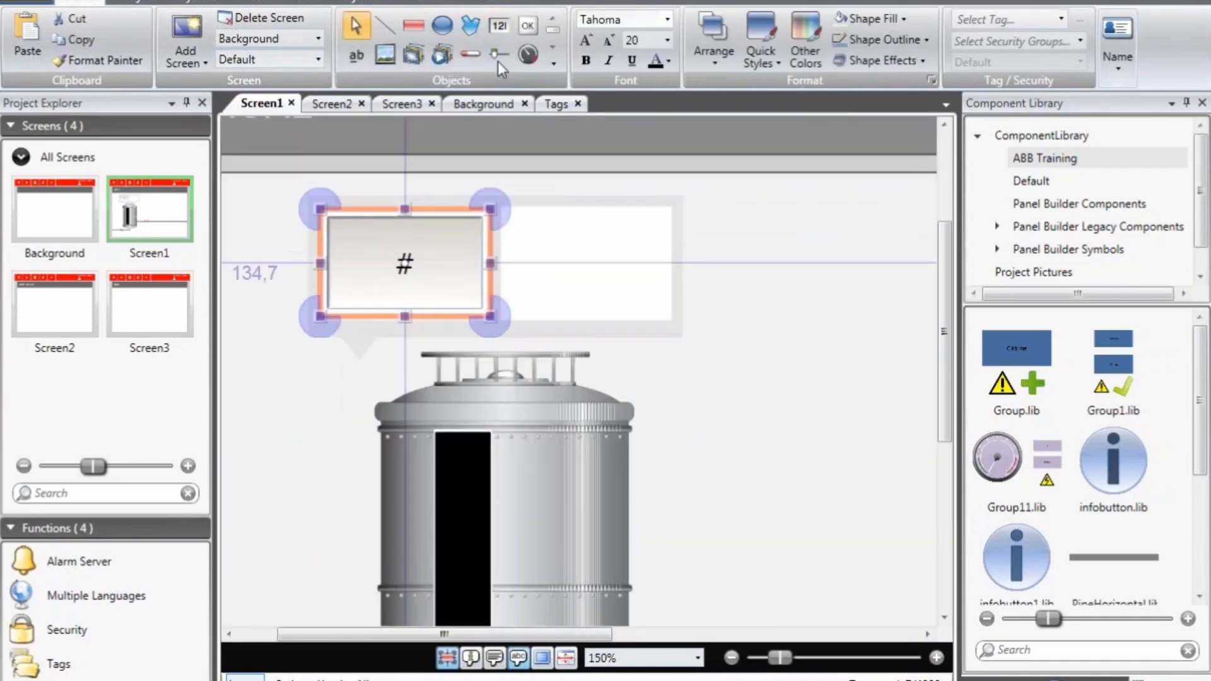
Connect the analog numeric to the _0_TankLevel tag, with the suffix % and a transparent background
{"action": "left_click", "coordinate": [459, 2]}
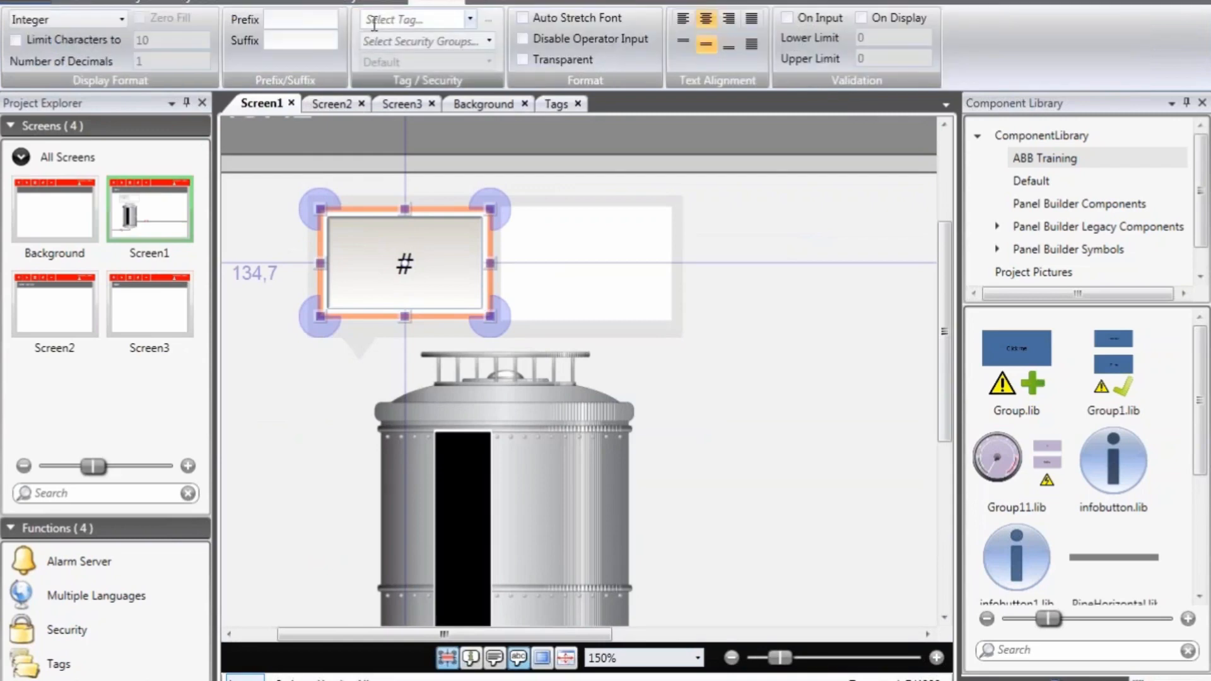
{"action": "left_click", "coordinate": [471, 21]}
{"action": "left_click", "coordinate": [429, 154]}
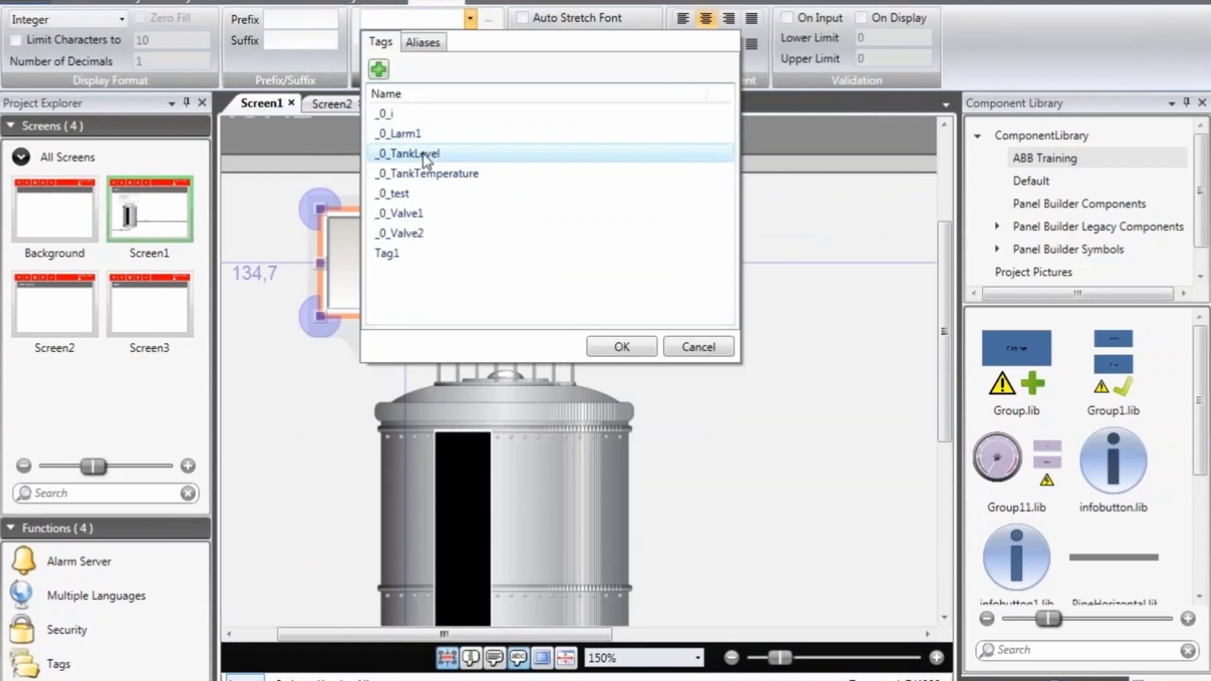
{"action": "double_click", "coordinate": [429, 154]}
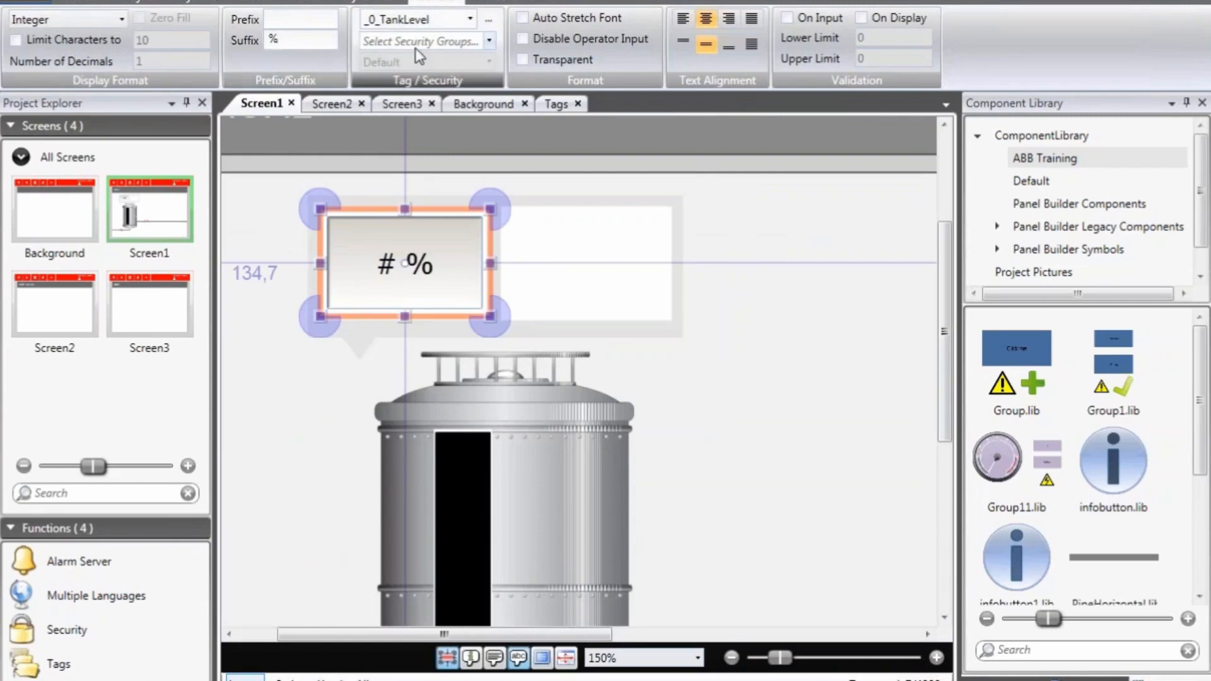
{"action": "left_click", "coordinate": [532, 59]}
Copy the analog numeric and place the duplicate in the right white box of the callout
{"action": "right_click", "coordinate": [436, 260]}
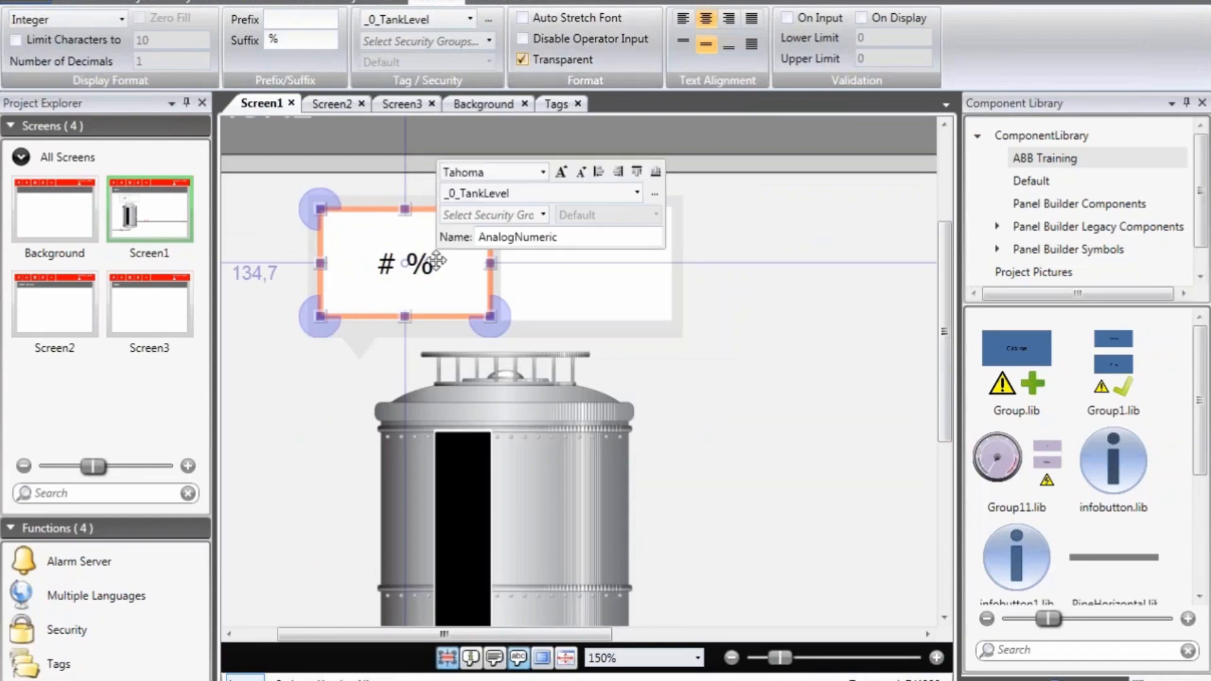
{"action": "left_click", "coordinate": [510, 297]}
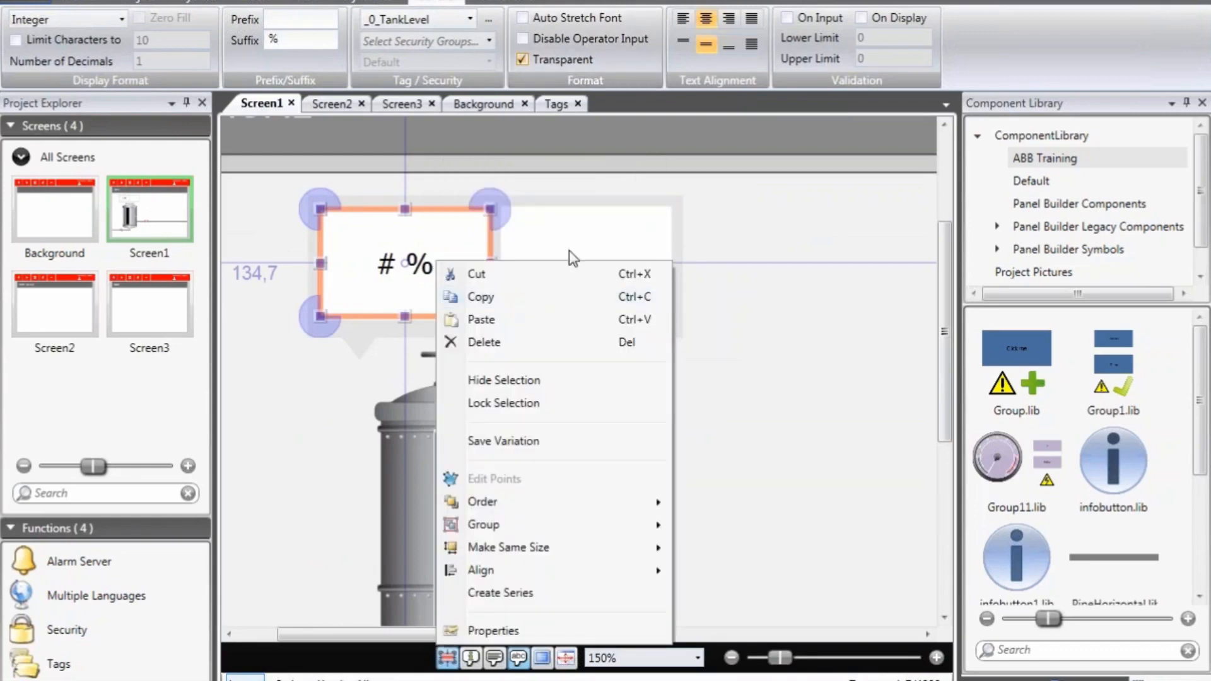
{"action": "right_click", "coordinate": [729, 227]}
{"action": "left_click", "coordinate": [772, 285]}
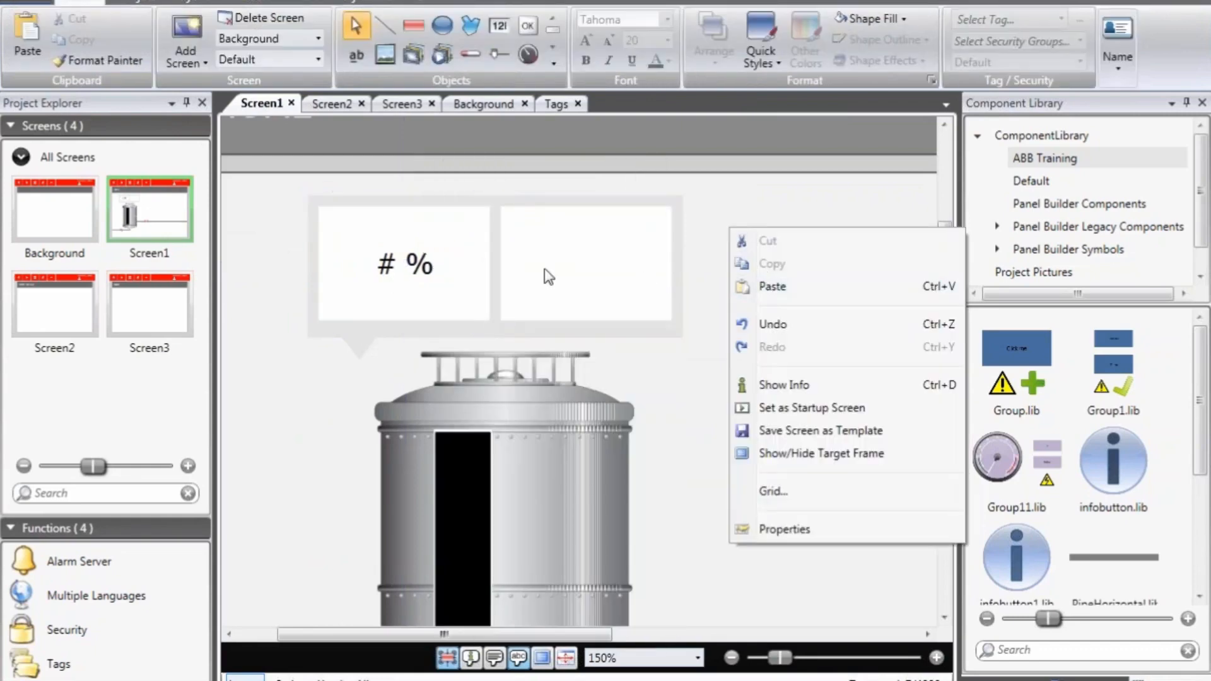
{"action": "left_click_drag", "start_coordinate": [532, 266], "coordinate": [625, 263]}
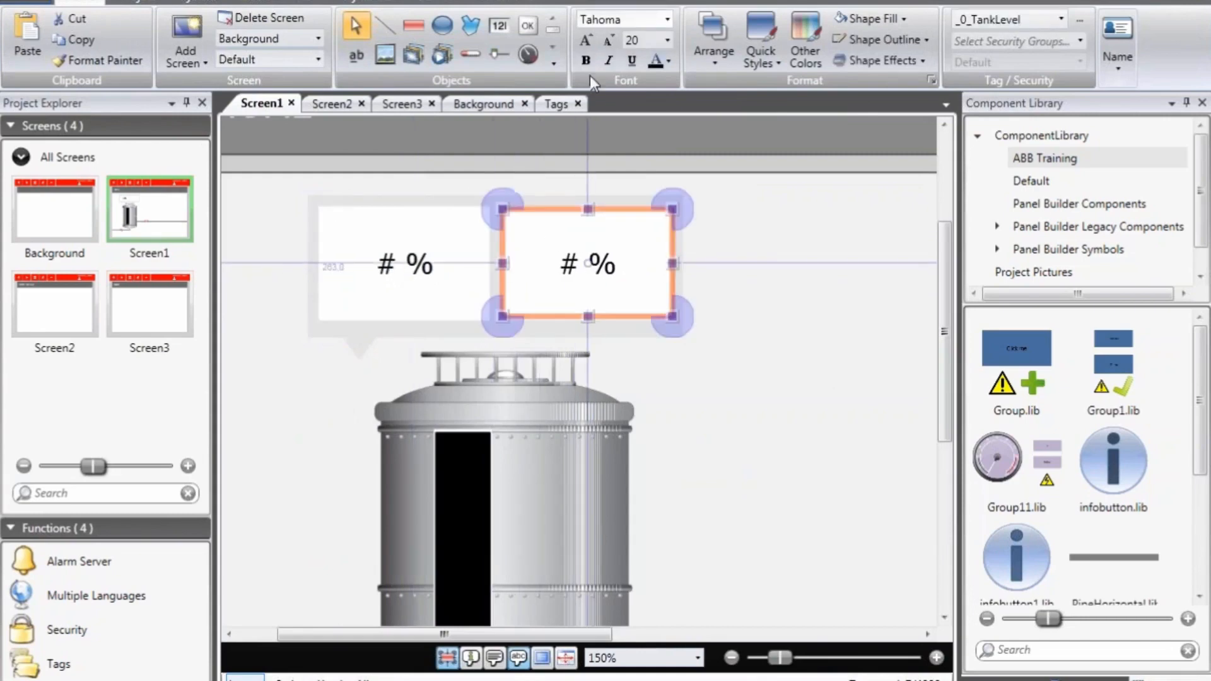
Give the copied analog numeric in the callout's right box the suffix C and connect it to the _0_TankTemperature tag
{"action": "left_click", "coordinate": [450, 4]}
{"action": "double_click", "coordinate": [306, 38]}
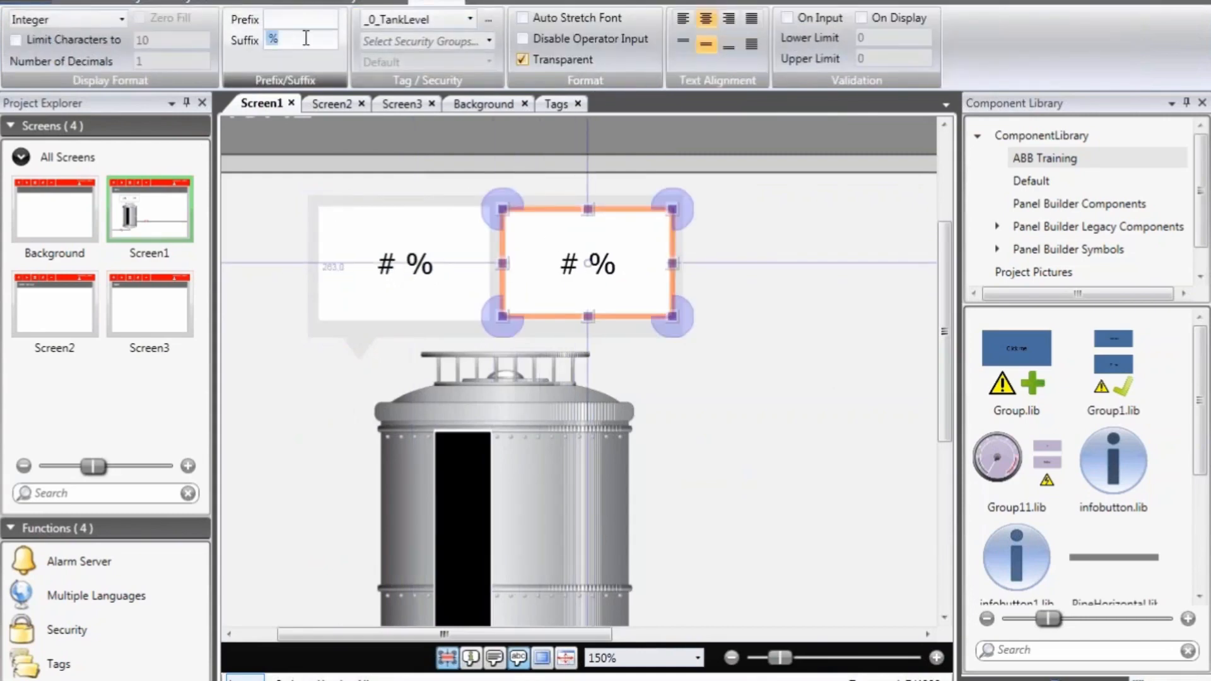
{"action": "type", "text": "C"}
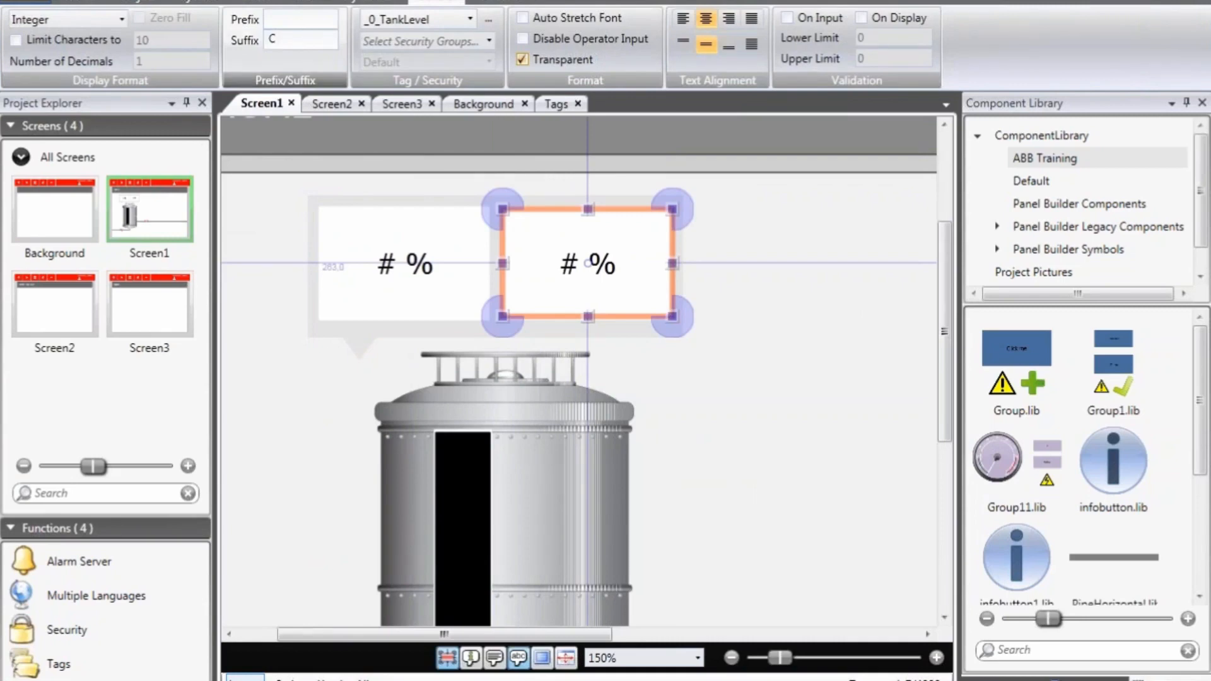
{"action": "left_click", "coordinate": [472, 22]}
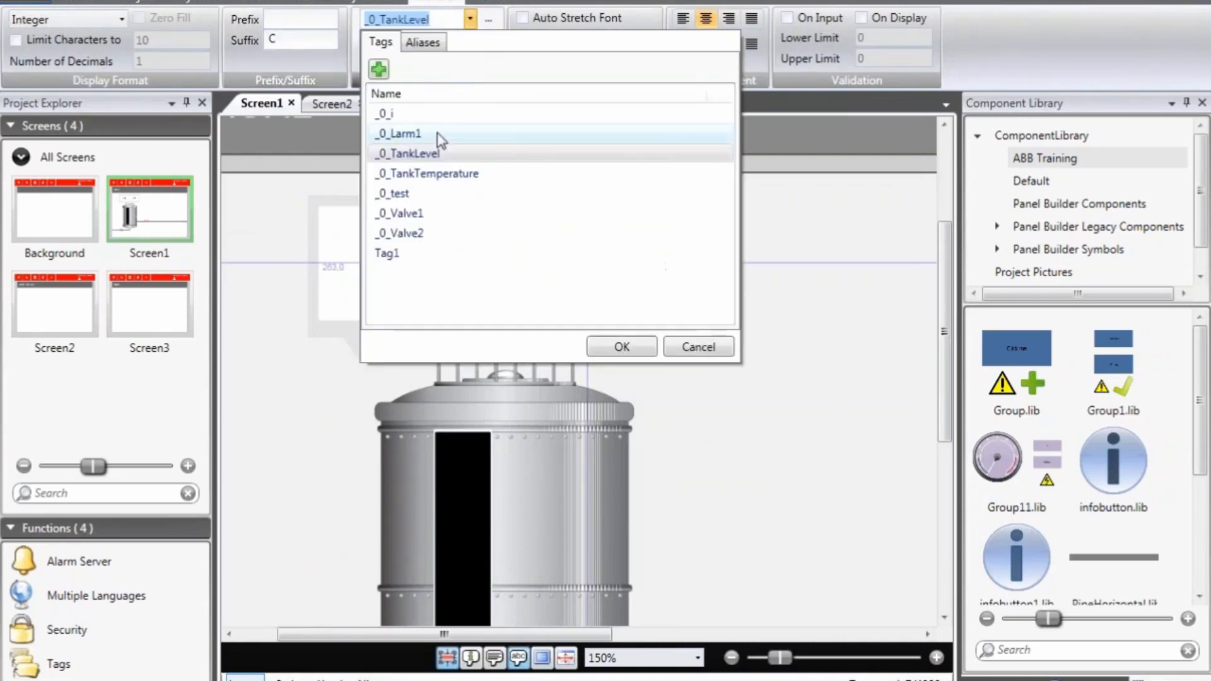
{"action": "left_click", "coordinate": [435, 174]}
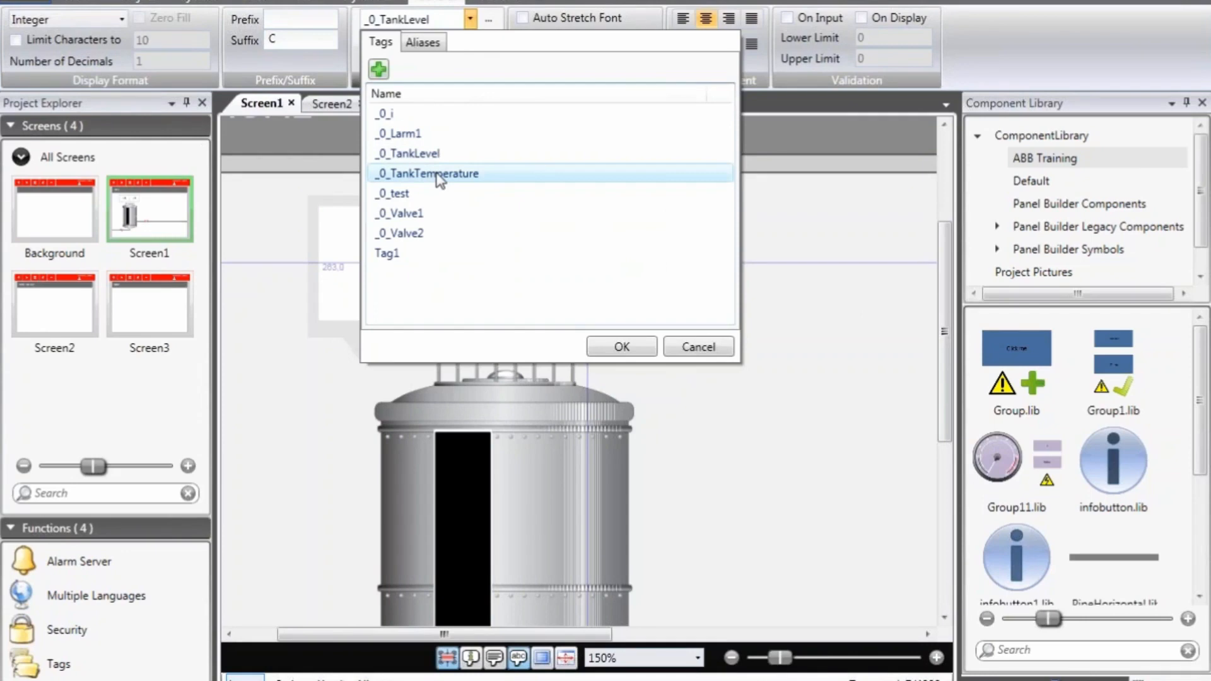
{"action": "left_click", "coordinate": [752, 178]}
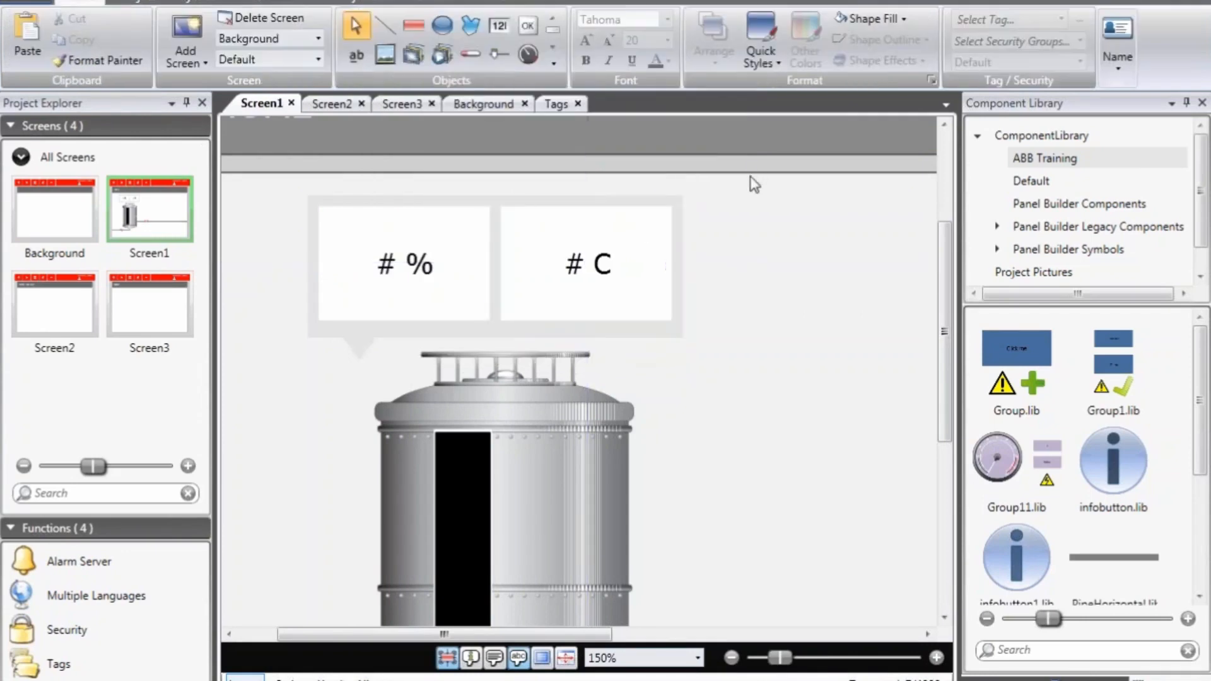
Run the project to test the Screen1 tank process
{"action": "scroll", "coordinate": [752, 183], "scroll_direction": "down", "scroll_amount": 3}
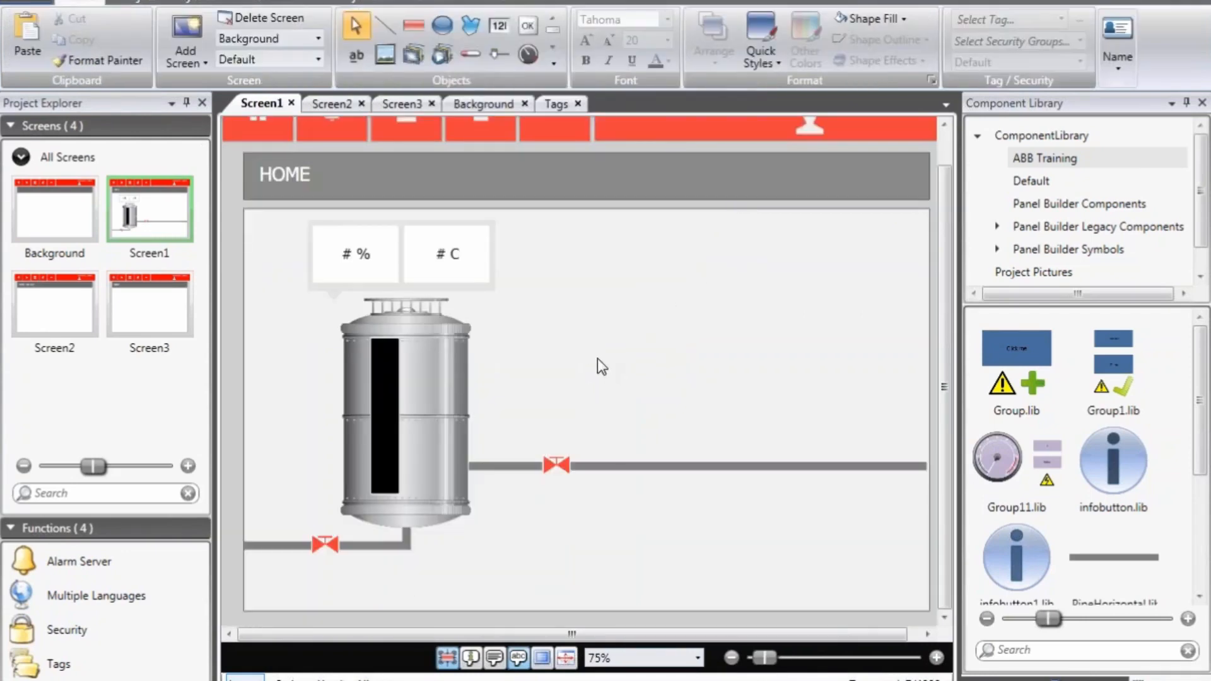
{"action": "scroll", "coordinate": [597, 358], "scroll_direction": "down", "scroll_amount": 1}
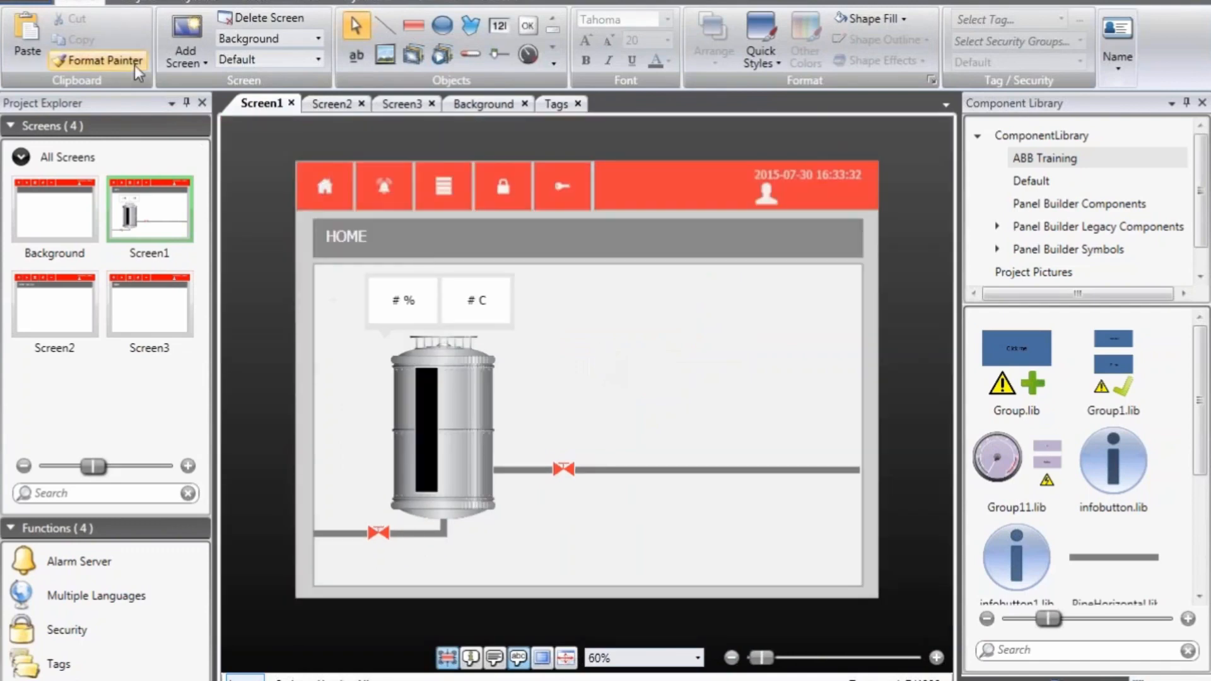
{"action": "left_click", "coordinate": [142, 2]}
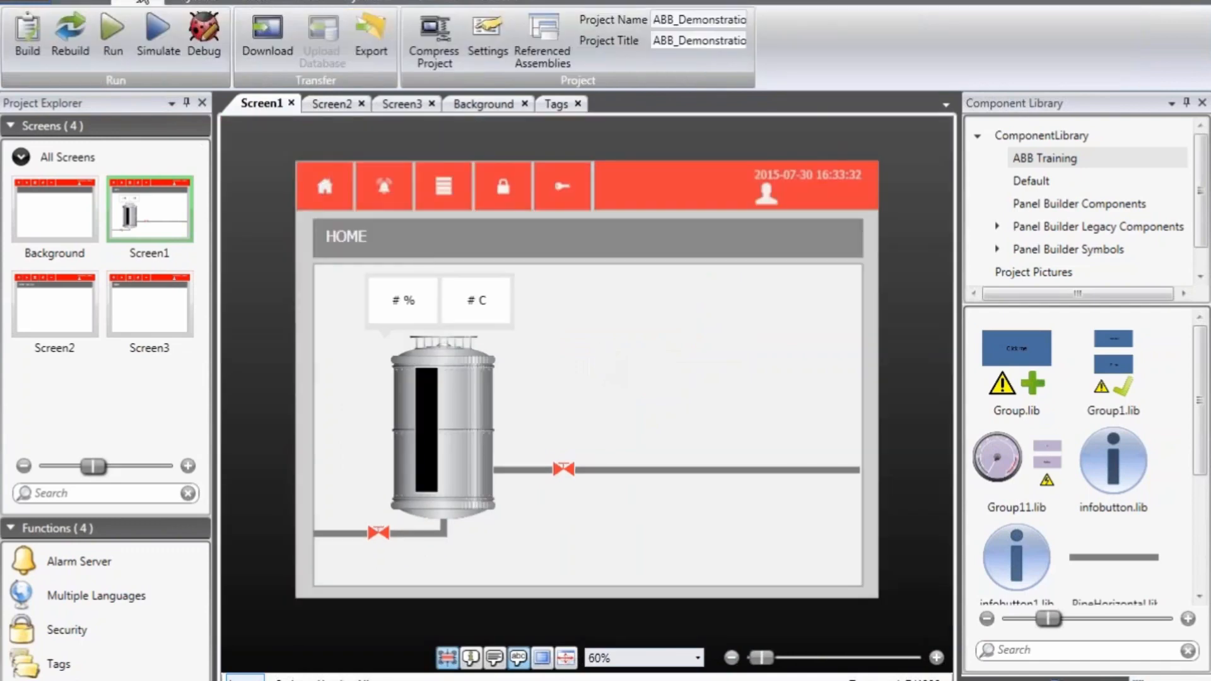
{"action": "left_click", "coordinate": [116, 27]}
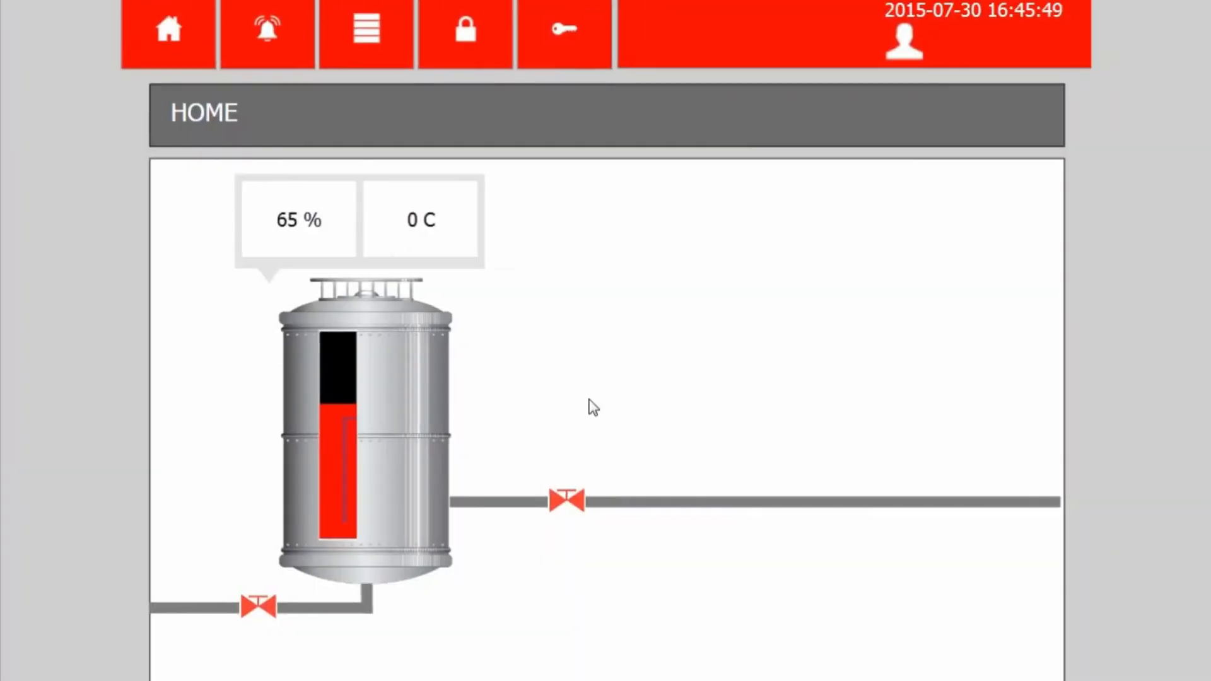
Test both valves in the running project by opening and closing the right pipe's valve, followed by the lower left pipe's valve
{"action": "left_click", "coordinate": [579, 495]}
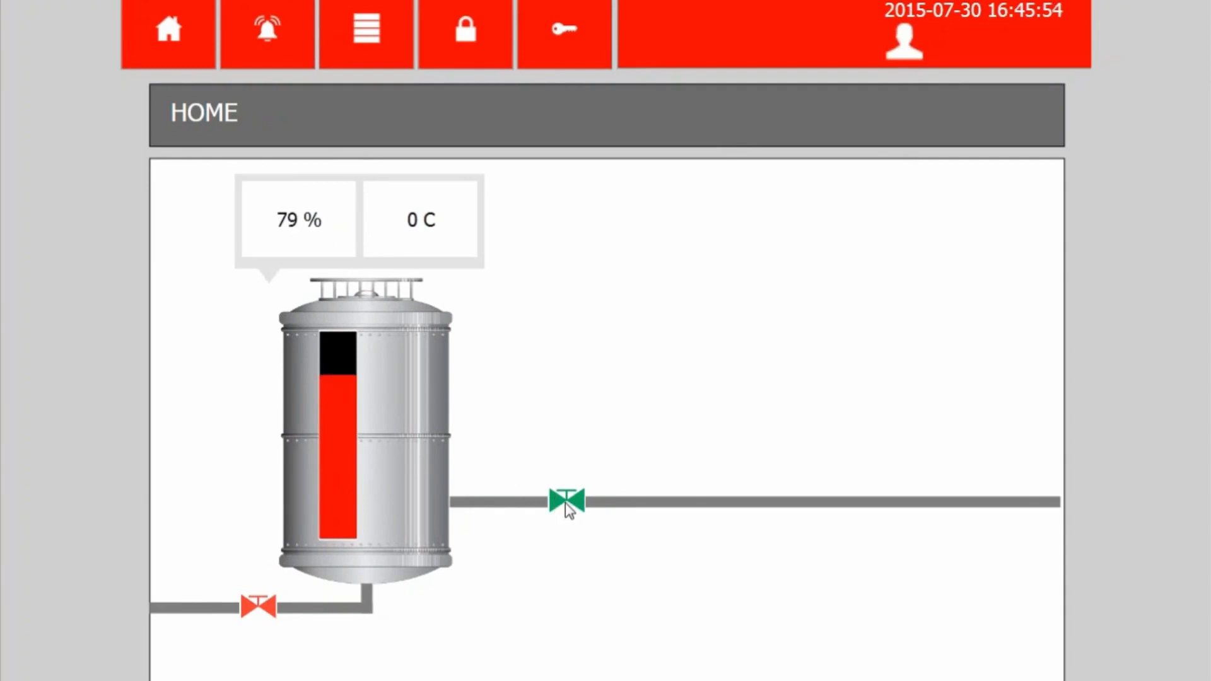
{"action": "left_click", "coordinate": [565, 502]}
{"action": "left_click", "coordinate": [263, 605]}
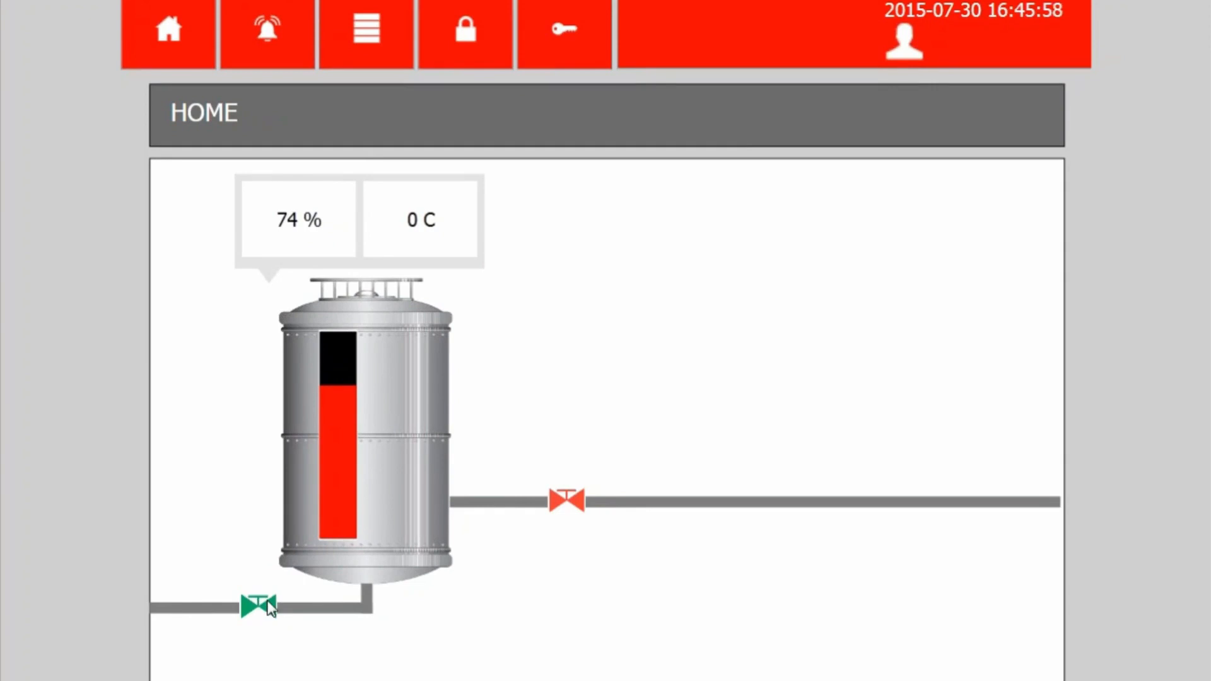
{"action": "left_click", "coordinate": [275, 605]}
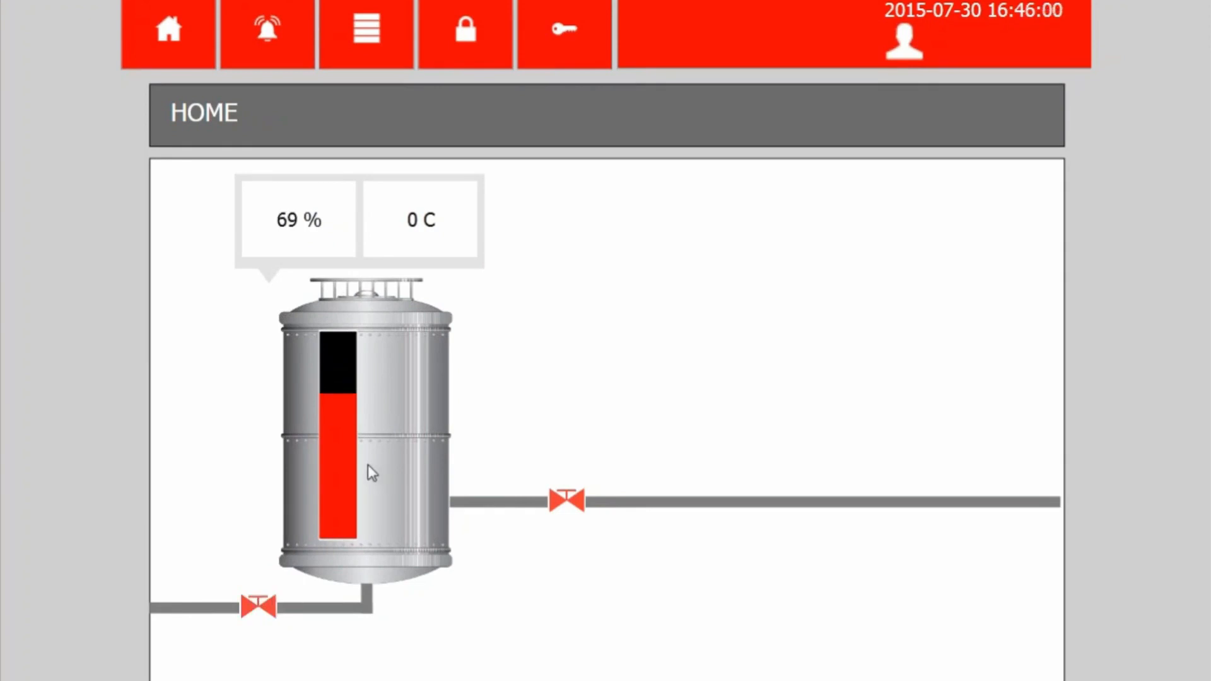